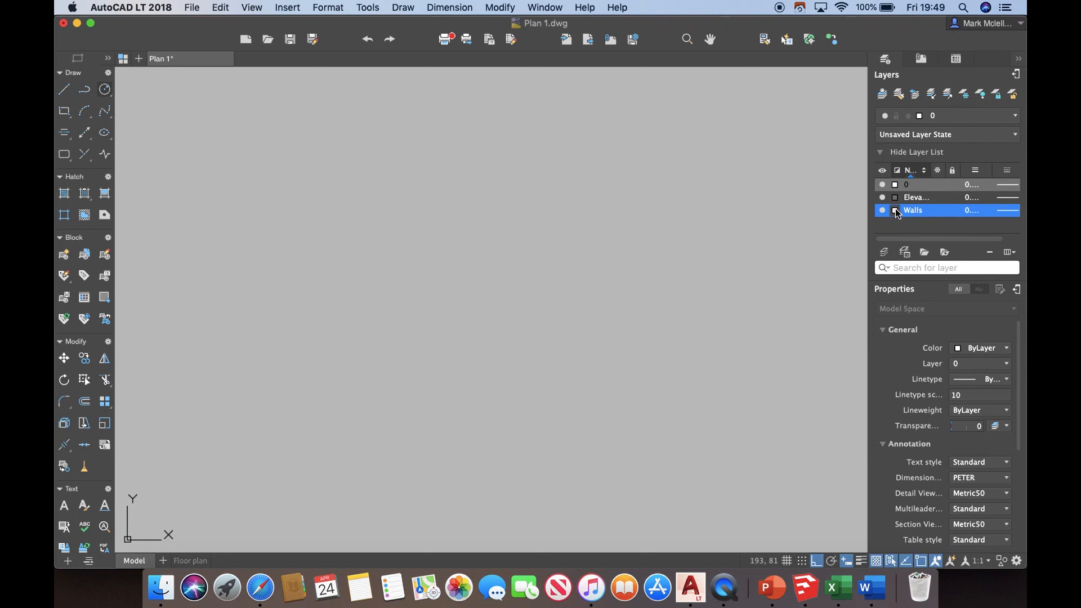
Set the Walls layer's colour to blue and make Walls the current layer.
{"action": "left_click", "coordinate": [896, 211]}
{"action": "left_click", "coordinate": [921, 281]}
{"action": "double_click", "coordinate": [913, 210]}
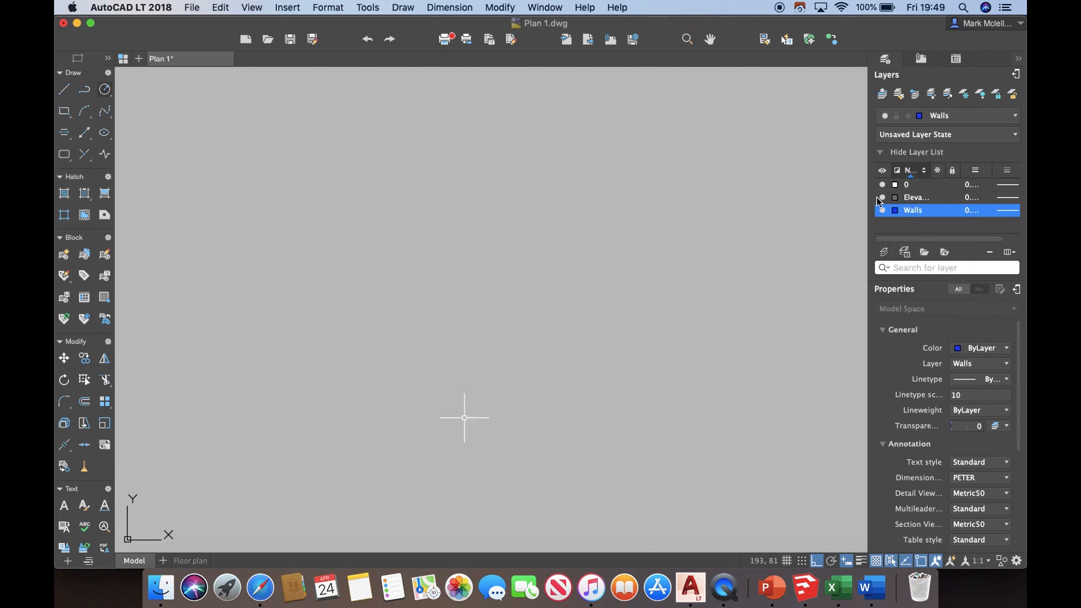
Draw a horizontal line 5000 long to the right as the room's upper inner wall edge.
{"action": "type", "text": "l"}
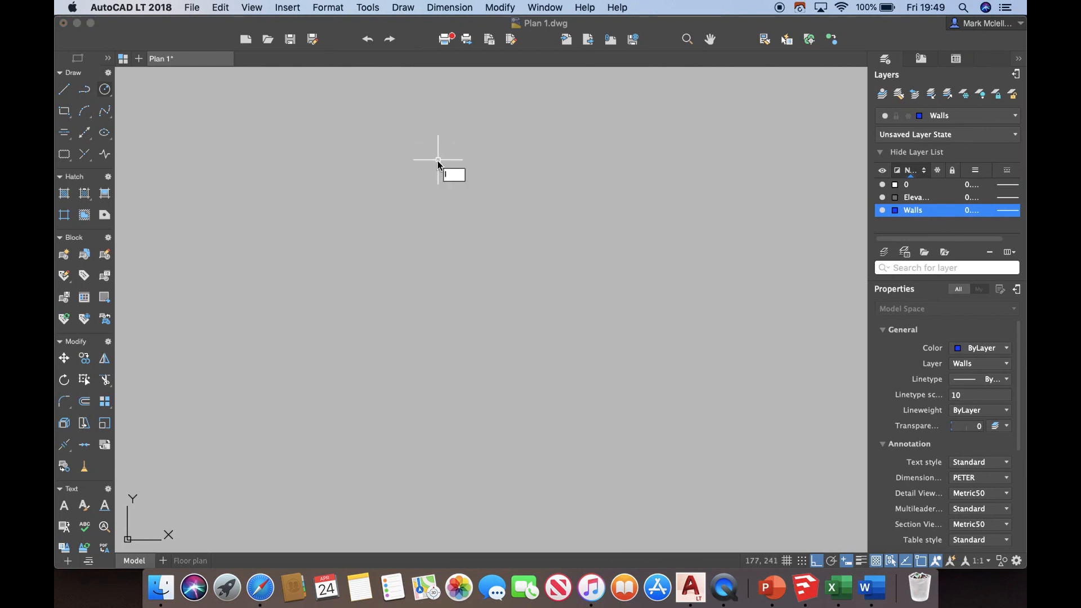
{"action": "key", "text": "Return"}
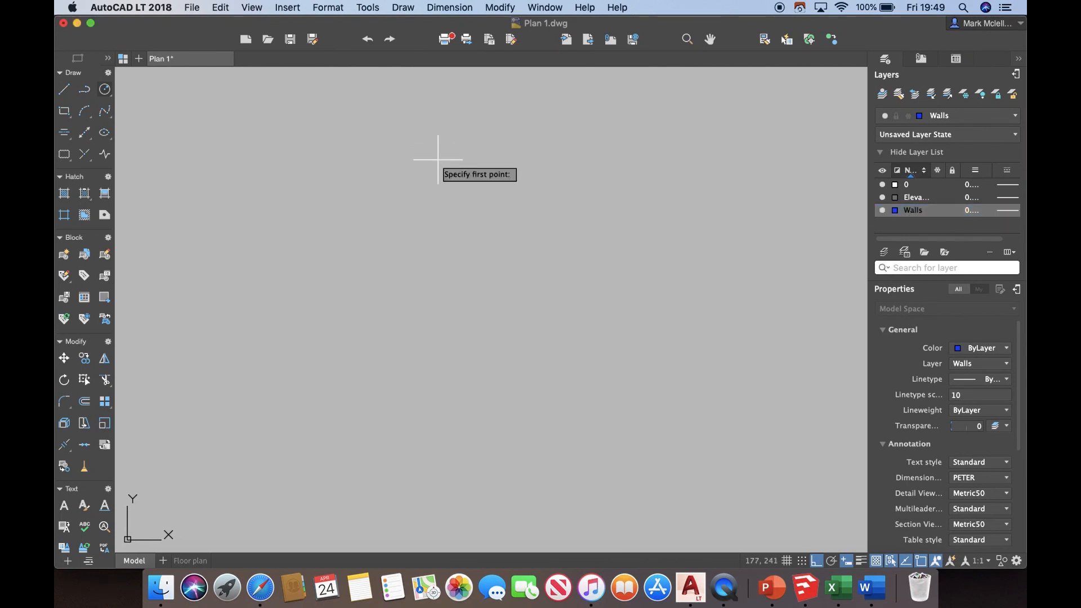
{"action": "left_click", "coordinate": [315, 206]}
{"action": "type", "text": "5"}
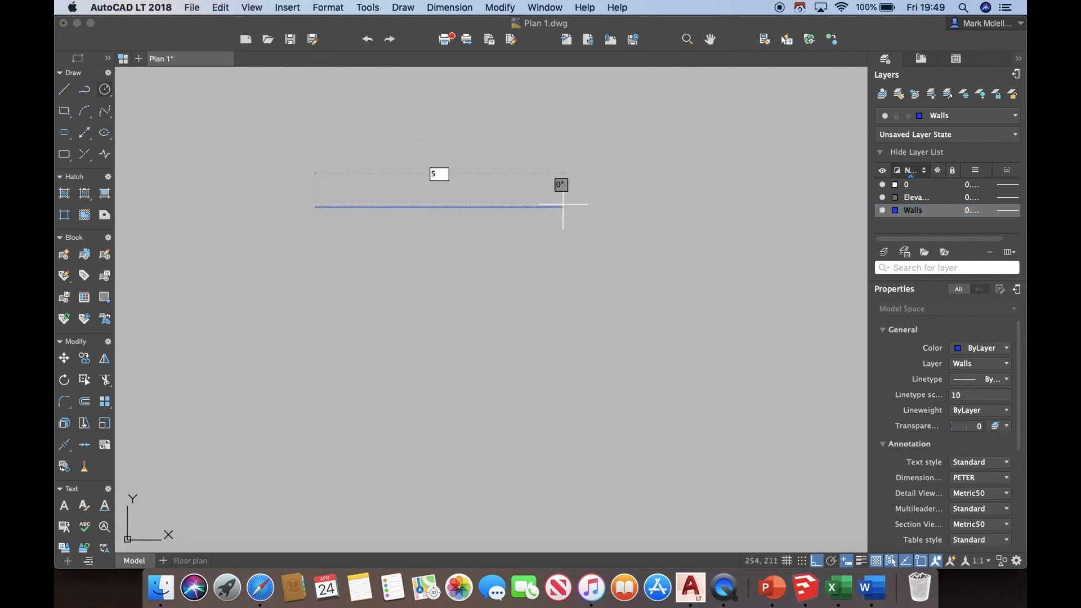
{"action": "type", "text": "000"}
{"action": "key", "text": "Return"}
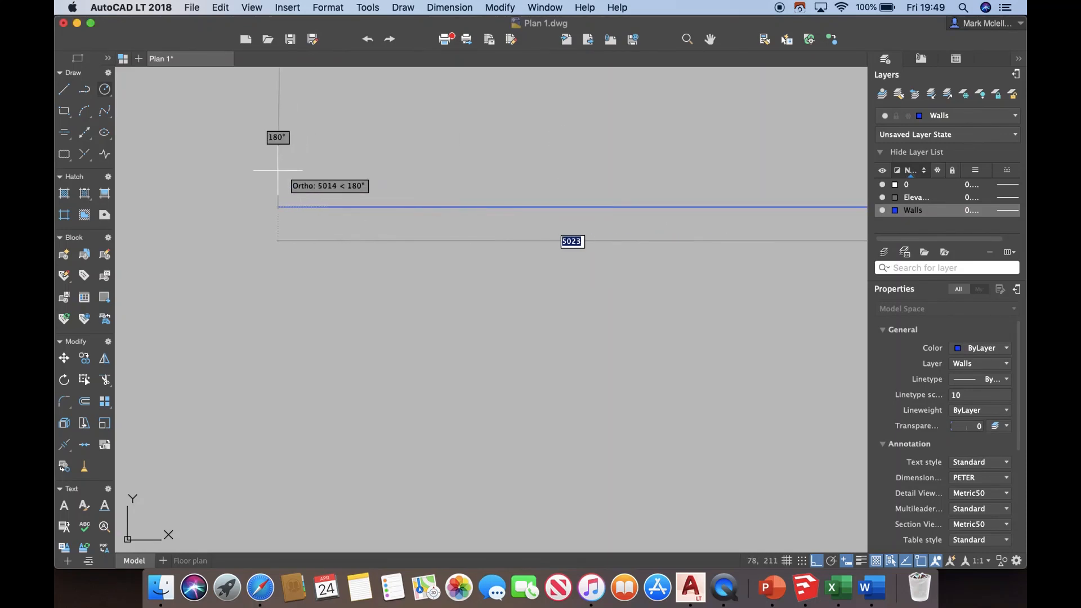
Continue the outline with a line 5500 long straight down from the upper edge's right end.
{"action": "scroll", "coordinate": [260, 172], "scroll_direction": "down", "scroll_amount": 5}
{"action": "scroll", "coordinate": [263, 173], "scroll_direction": "down", "scroll_amount": 3}
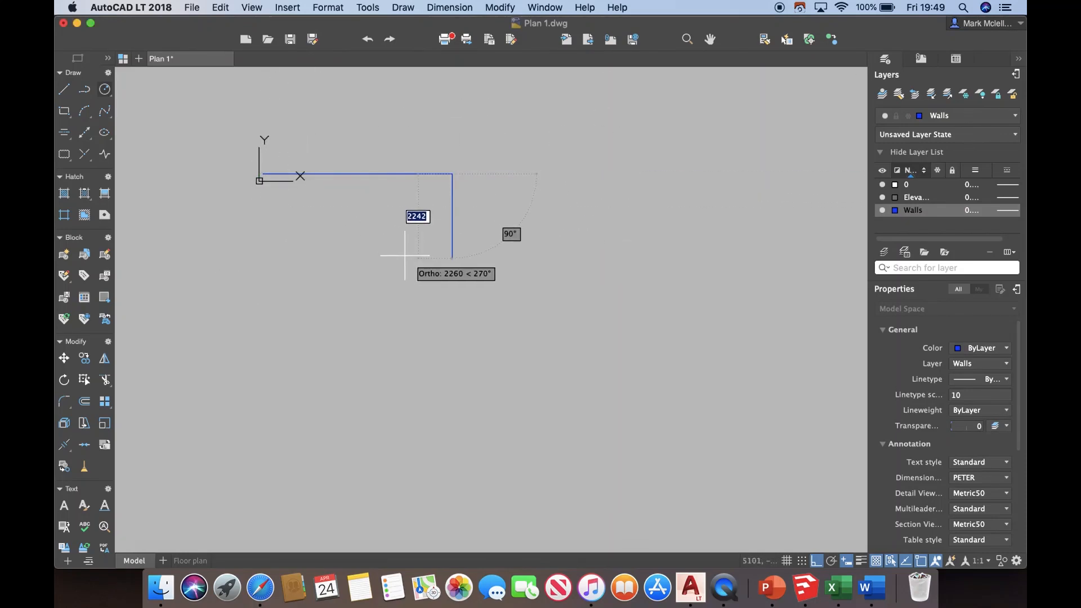
{"action": "scroll", "coordinate": [397, 251], "scroll_direction": "up", "scroll_amount": 3}
{"action": "type", "text": "5500"}
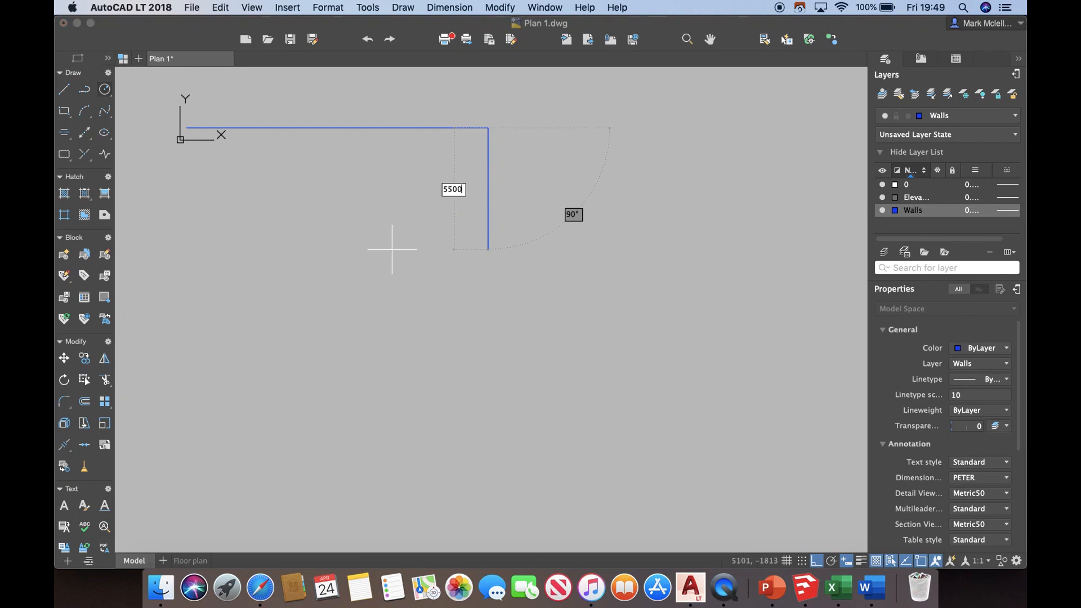
{"action": "key", "text": "Return"}
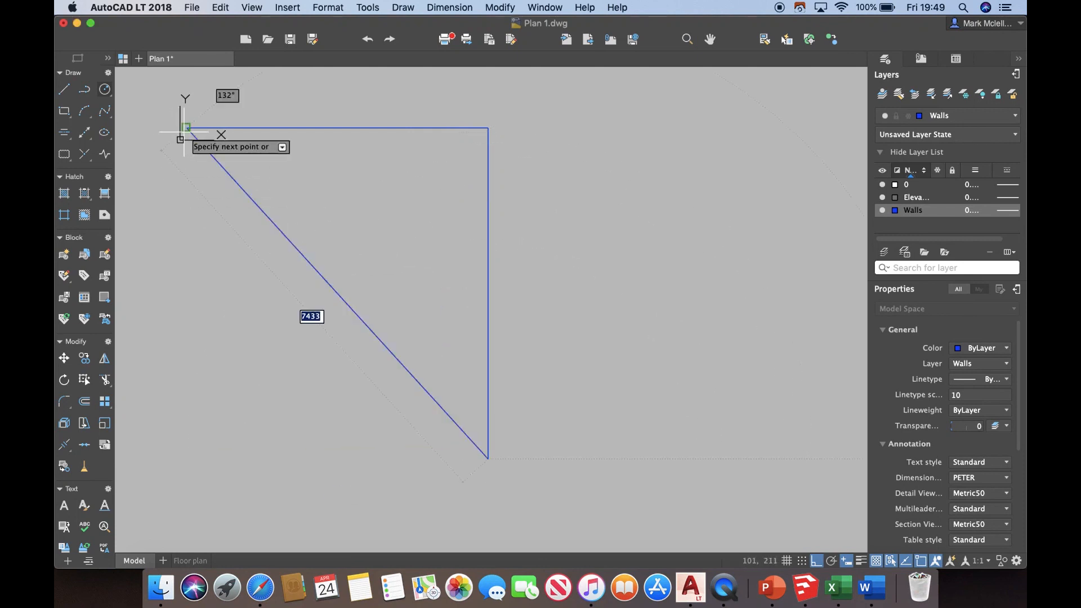
Add the lower edge and close the outline with a left edge back to the starting corner.
{"action": "left_click", "coordinate": [183, 371]}
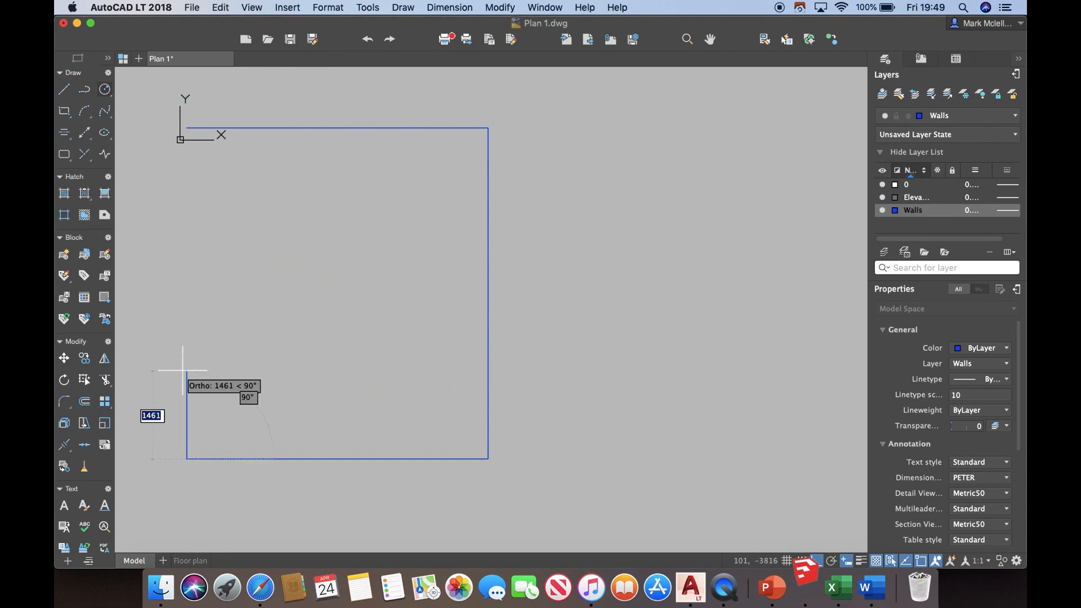
{"action": "left_click", "coordinate": [186, 127]}
{"action": "key", "text": "Return"}
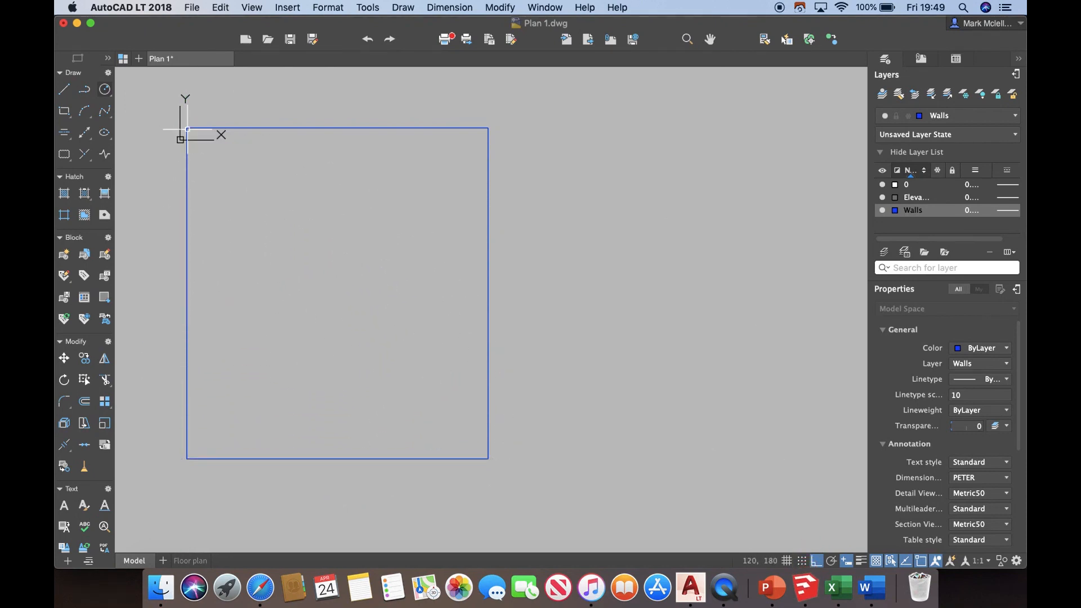
Offset the rectangle's upper edge outward by 300.
{"action": "mouse_move", "coordinate": [239, 164]}
{"action": "middle_mouse_down"}
{"action": "mouse_move", "coordinate": [415, 195]}
{"action": "mouse_move", "coordinate": [409, 188]}
{"action": "middle_mouse_up"}
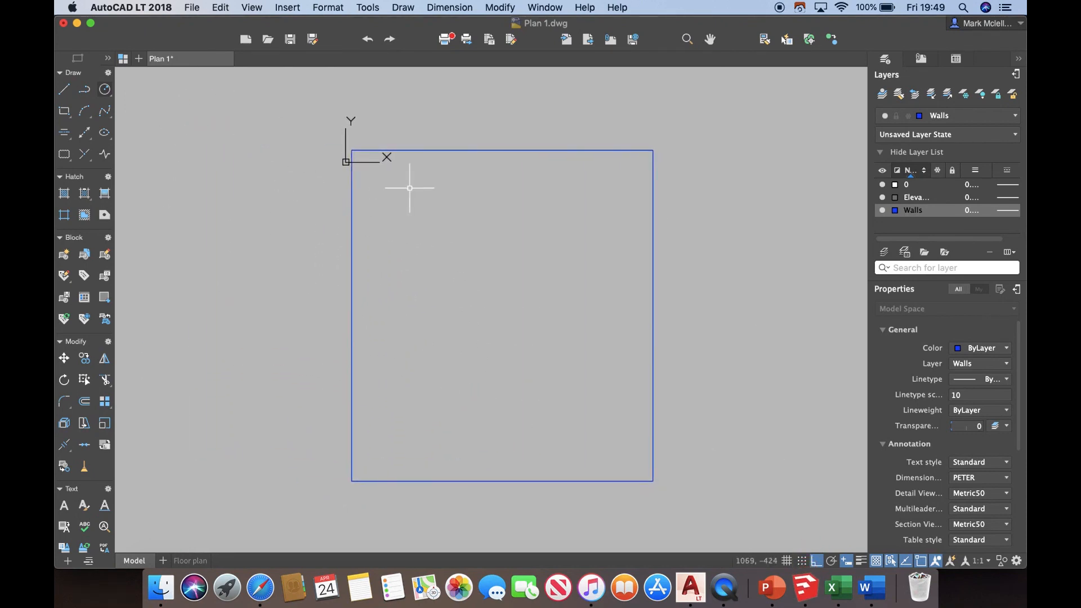
{"action": "type", "text": "o"}
{"action": "key", "text": "Return"}
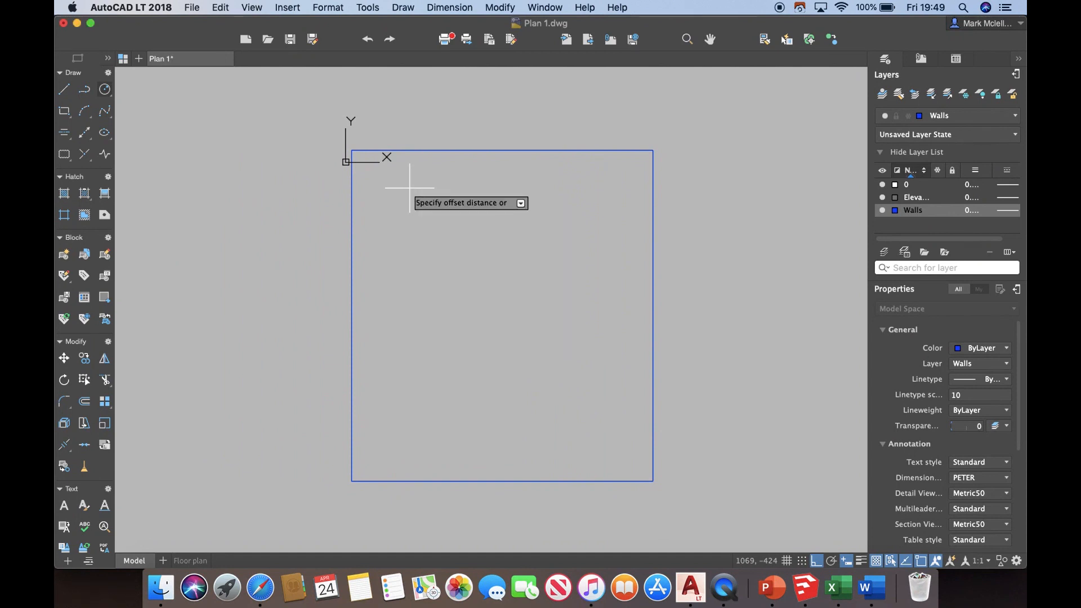
{"action": "type", "text": "300"}
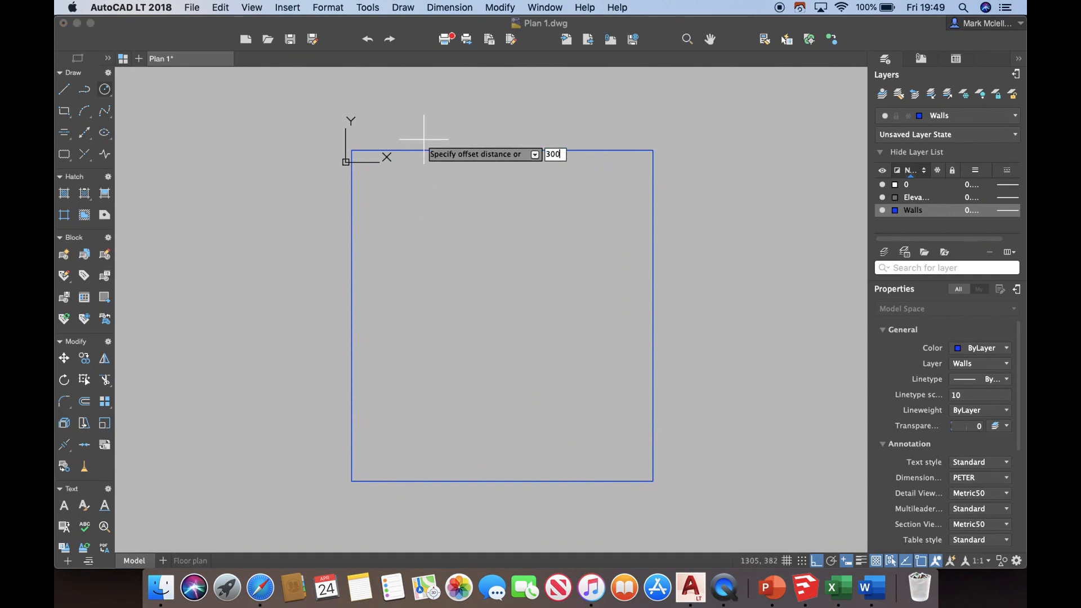
{"action": "key", "text": "Return"}
{"action": "left_click", "coordinate": [425, 150]}
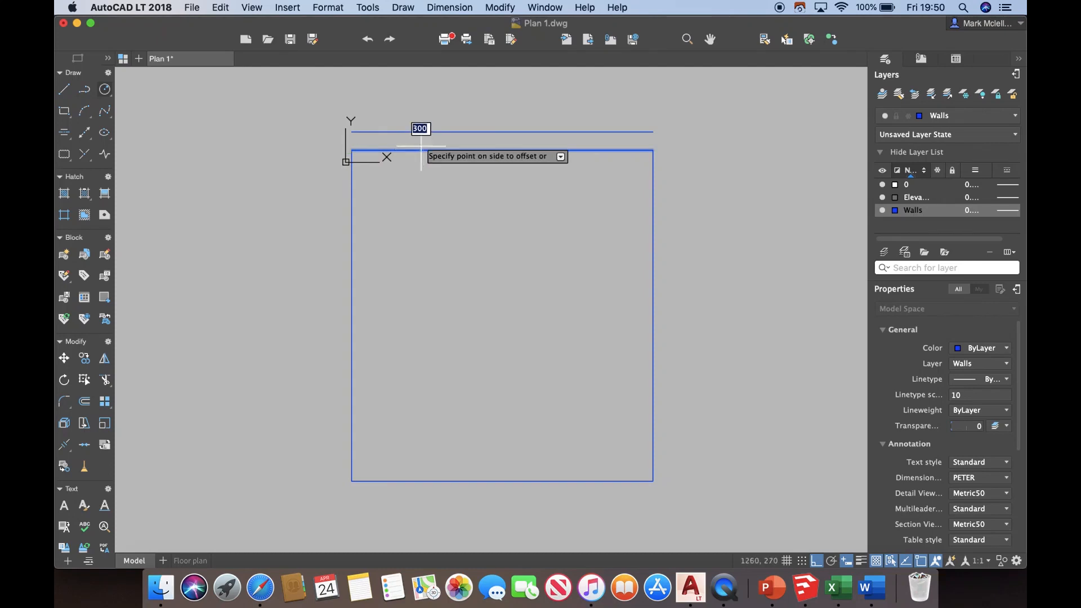
{"action": "left_click", "coordinate": [442, 112]}
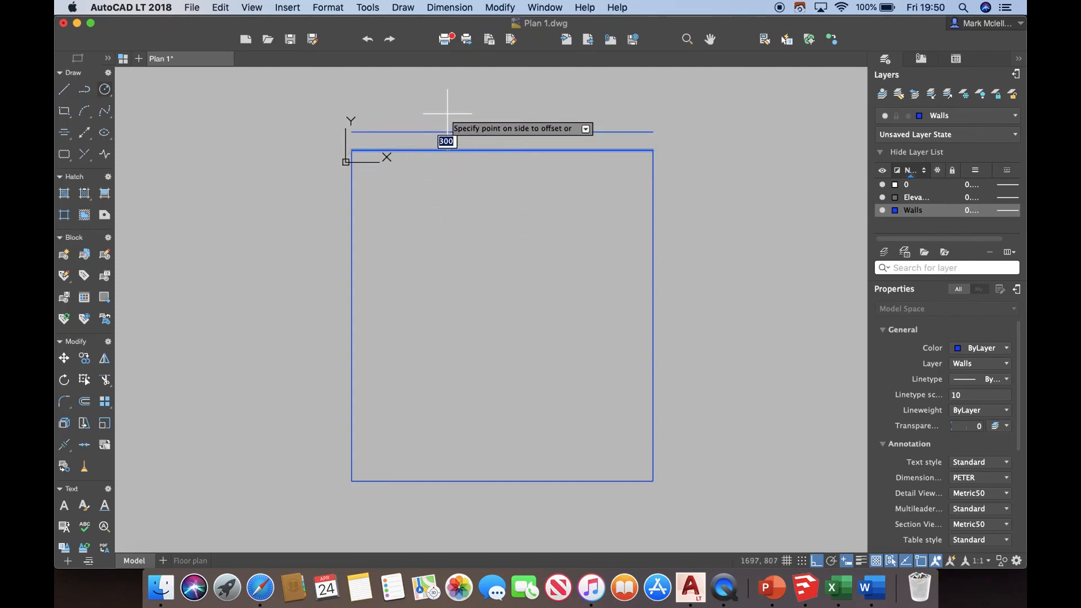
Offset the rectangle's right, left and lower edges outward by the same 300 distance.
{"action": "left_click", "coordinate": [653, 172]}
{"action": "left_click", "coordinate": [742, 175]}
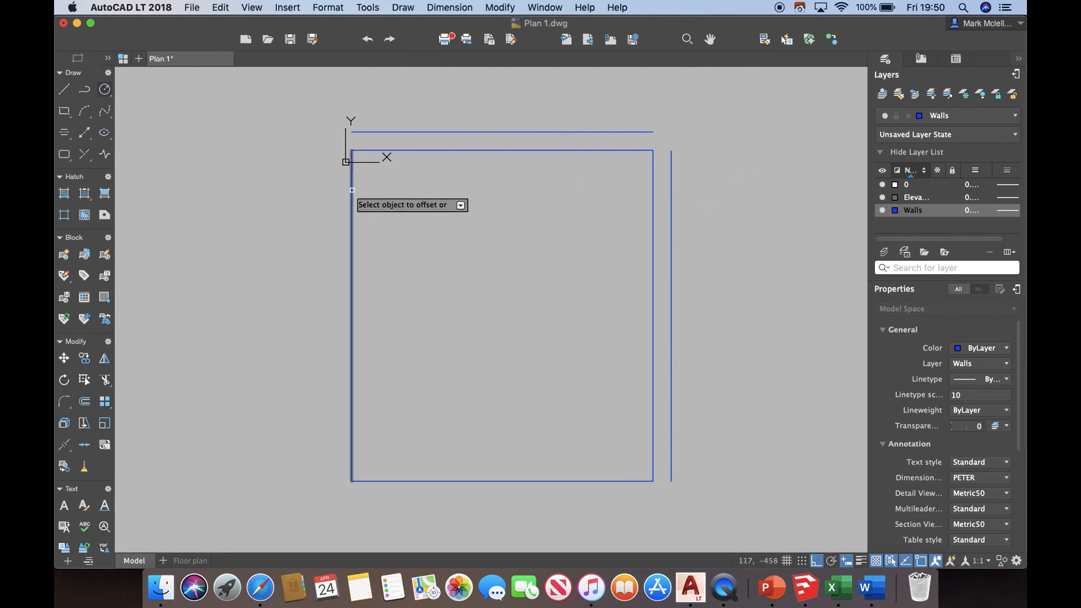
{"action": "left_click", "coordinate": [351, 198]}
{"action": "left_click", "coordinate": [279, 194]}
{"action": "middle_click_drag", "start_coordinate": [548, 357], "coordinate": [586, 241]}
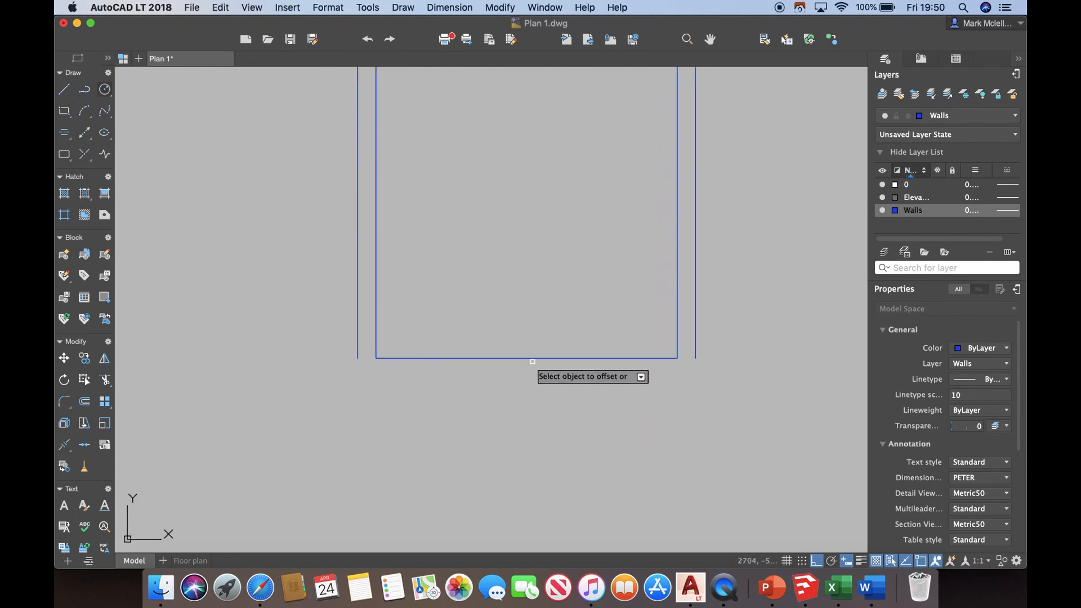
{"action": "left_click", "coordinate": [527, 358]}
{"action": "left_click", "coordinate": [523, 428]}
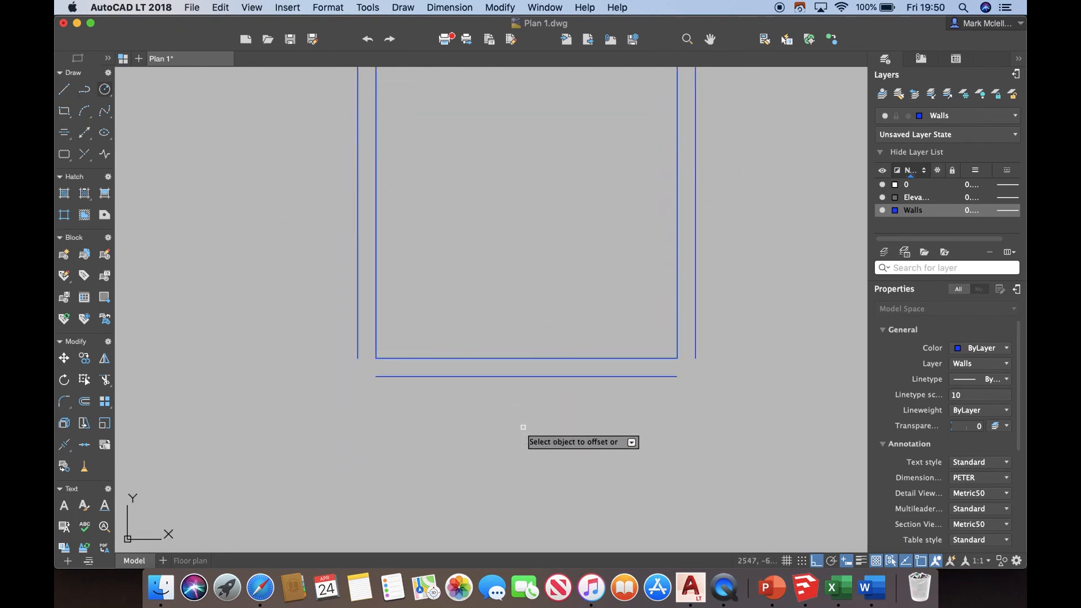
{"action": "key", "text": "Escape"}
Fillet the offset outer wall lines so that they meet at all four corners.
{"action": "scroll", "coordinate": [512, 353], "scroll_direction": "down", "scroll_amount": 2}
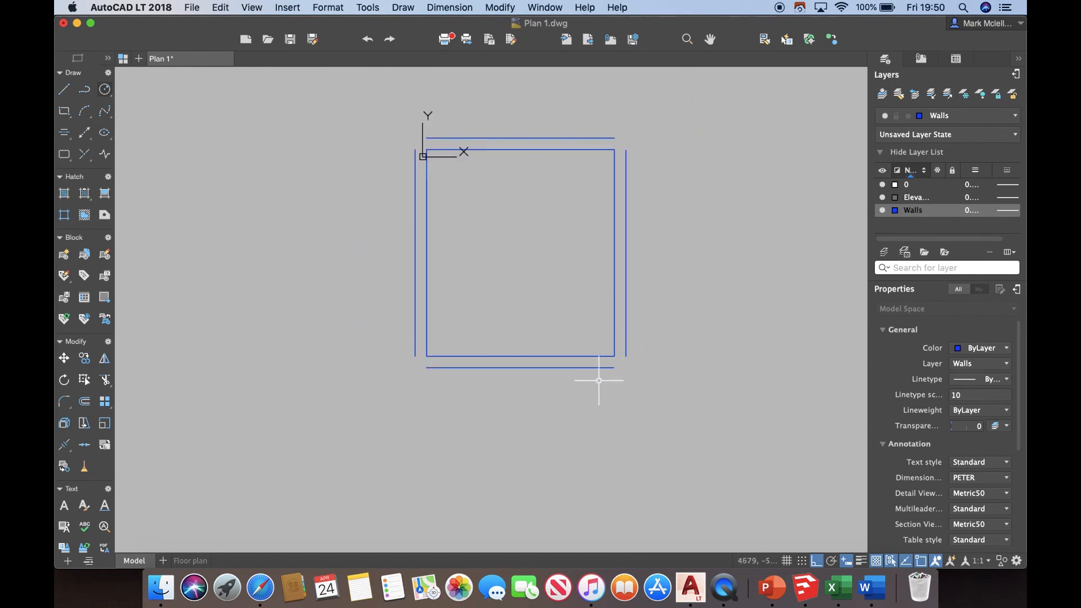
{"action": "type", "text": "f"}
{"action": "key", "text": "Return"}
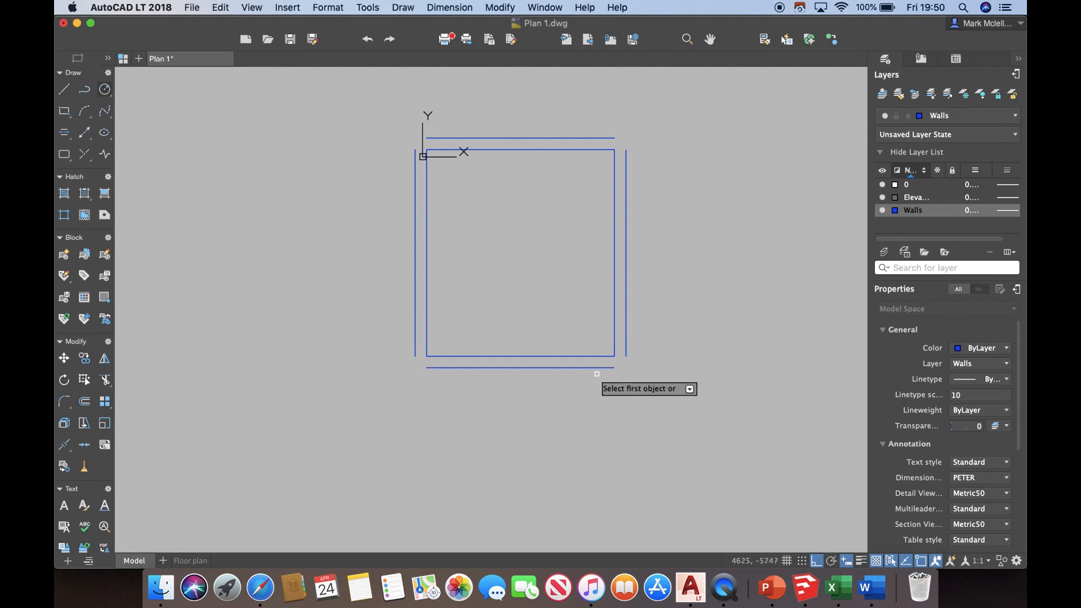
{"action": "left_click", "coordinate": [598, 368]}
{"action": "left_click", "coordinate": [626, 350]}
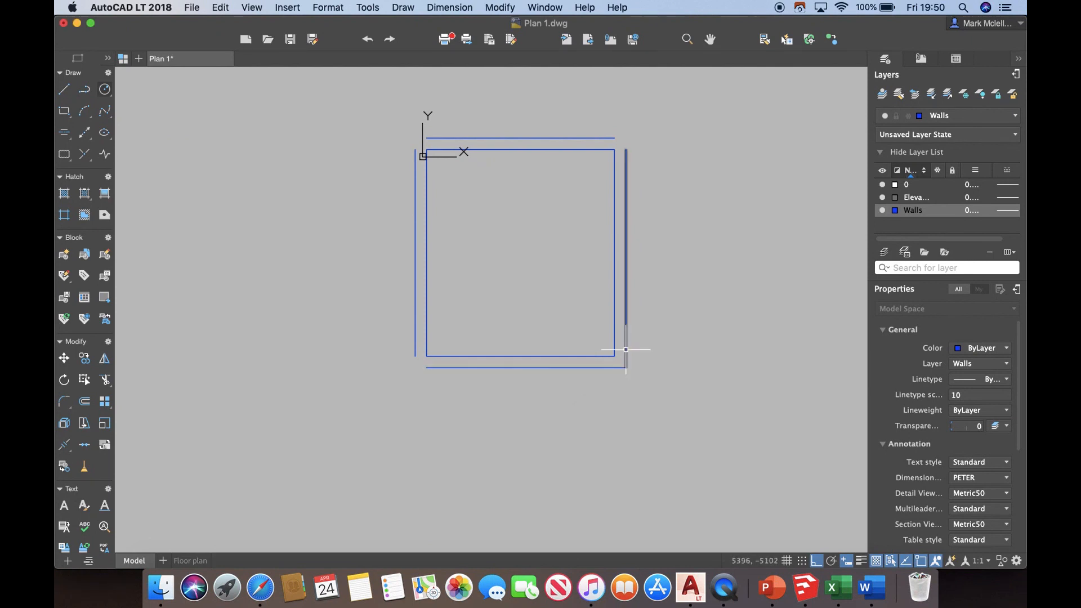
{"action": "key", "text": "Return"}
{"action": "left_click", "coordinate": [600, 138]}
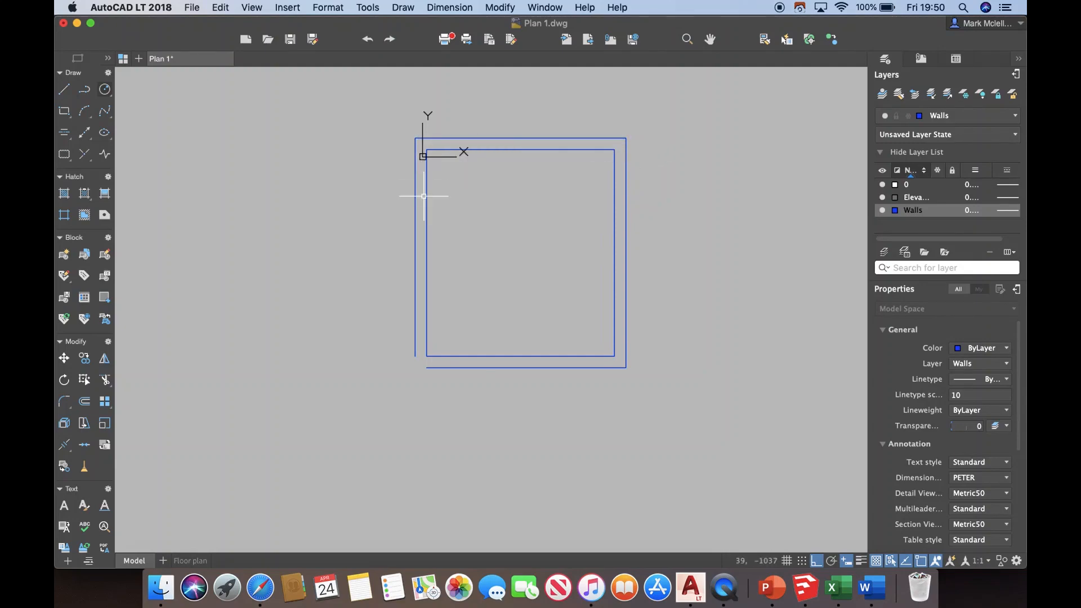
{"action": "left_click", "coordinate": [443, 367]}
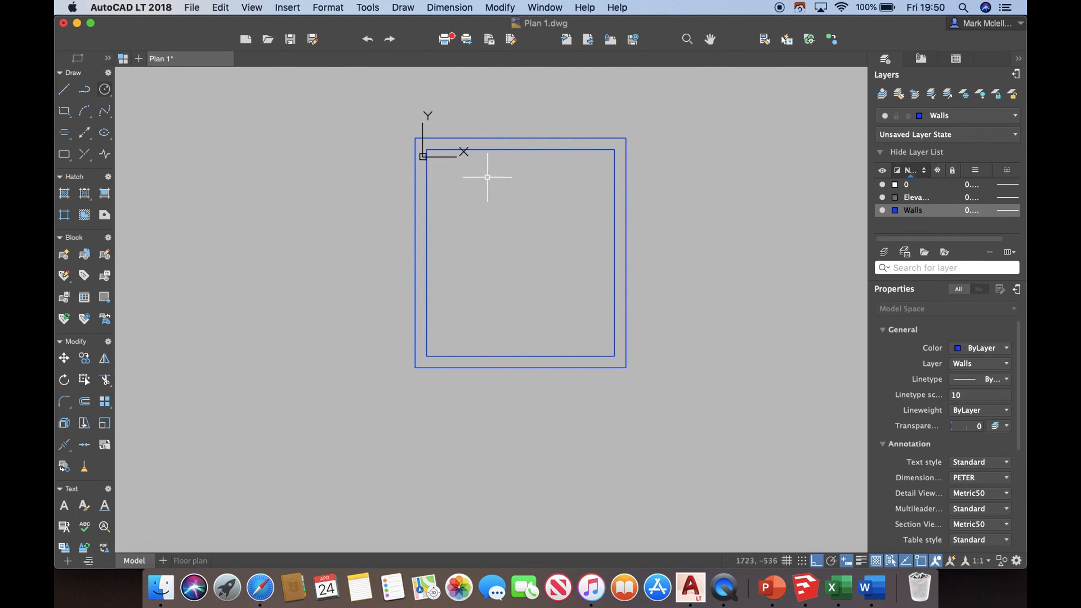
Offset the left inner wall line 2000 into the room to start a vertical partition.
{"action": "type", "text": "o"}
{"action": "key", "text": "Return"}
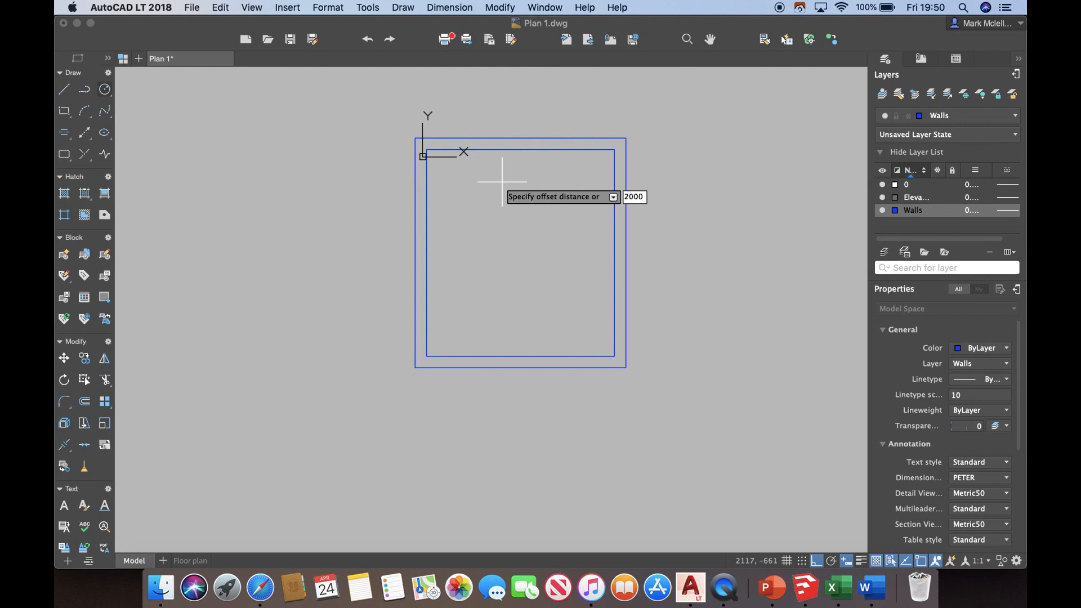
{"action": "type", "text": "2000"}
{"action": "key", "text": "Return"}
{"action": "left_click", "coordinate": [427, 197]}
{"action": "left_click", "coordinate": [513, 193]}
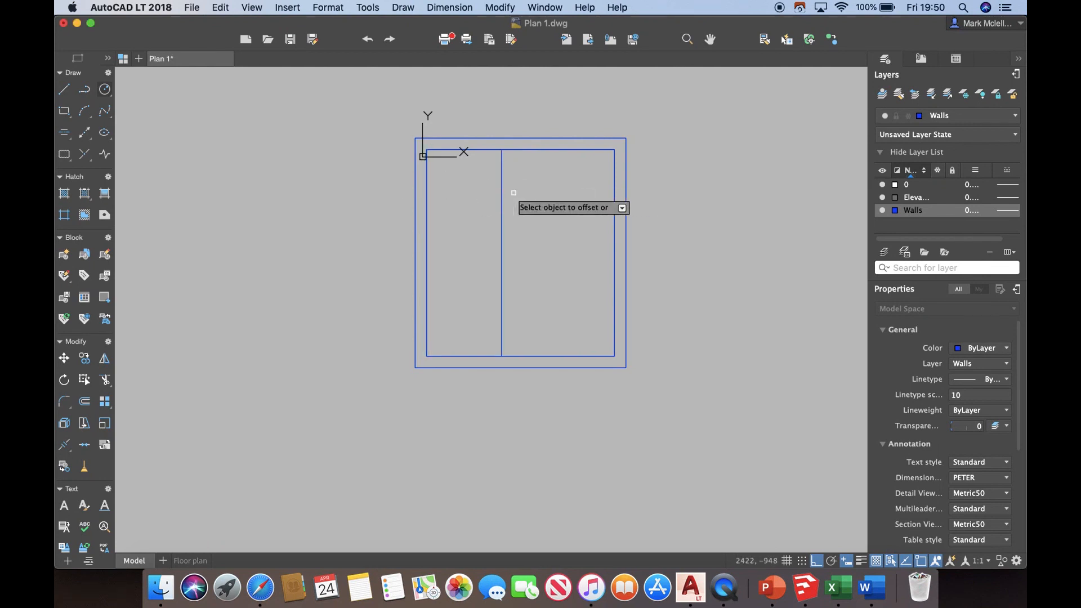
{"action": "key", "text": "Return"}
Offset the vertical partition line 100 to the right to form the partition's other face.
{"action": "key", "text": "Return"}
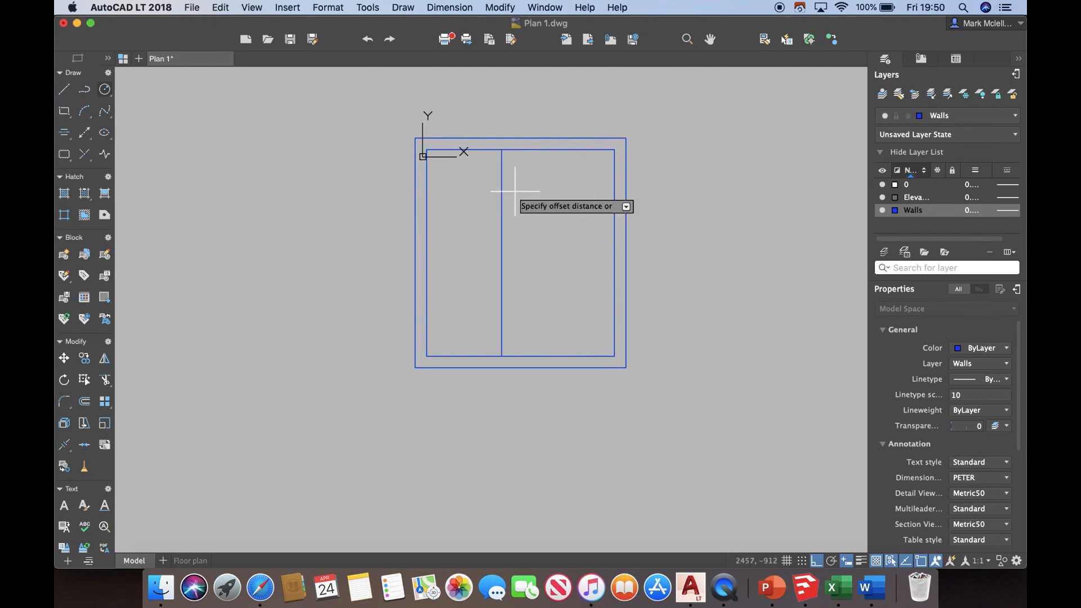
{"action": "type", "text": "100"}
{"action": "key", "text": "Return"}
{"action": "left_click", "coordinate": [502, 193]}
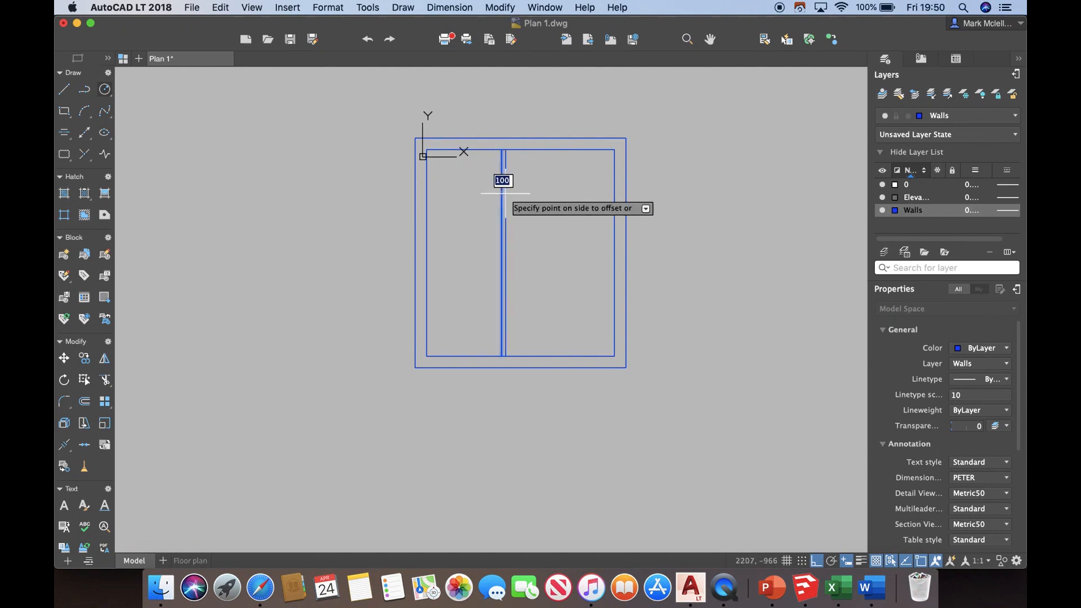
{"action": "left_click", "coordinate": [544, 187]}
{"action": "key", "text": "Escape"}
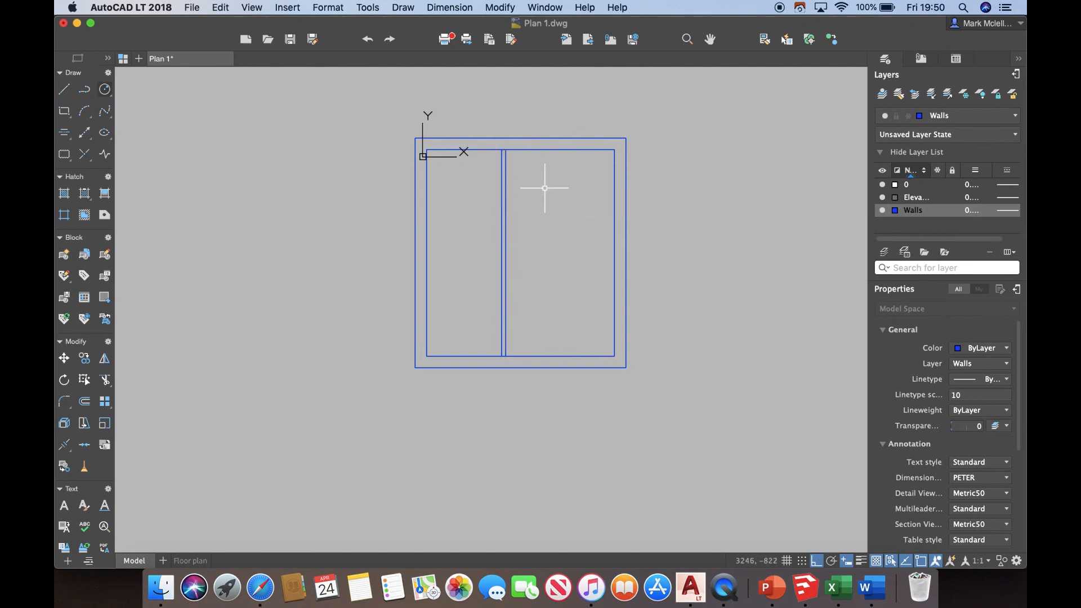
Offset the upper and lower inner wall lines 600 into the room.
{"action": "type", "text": "o"}
{"action": "key", "text": "Return"}
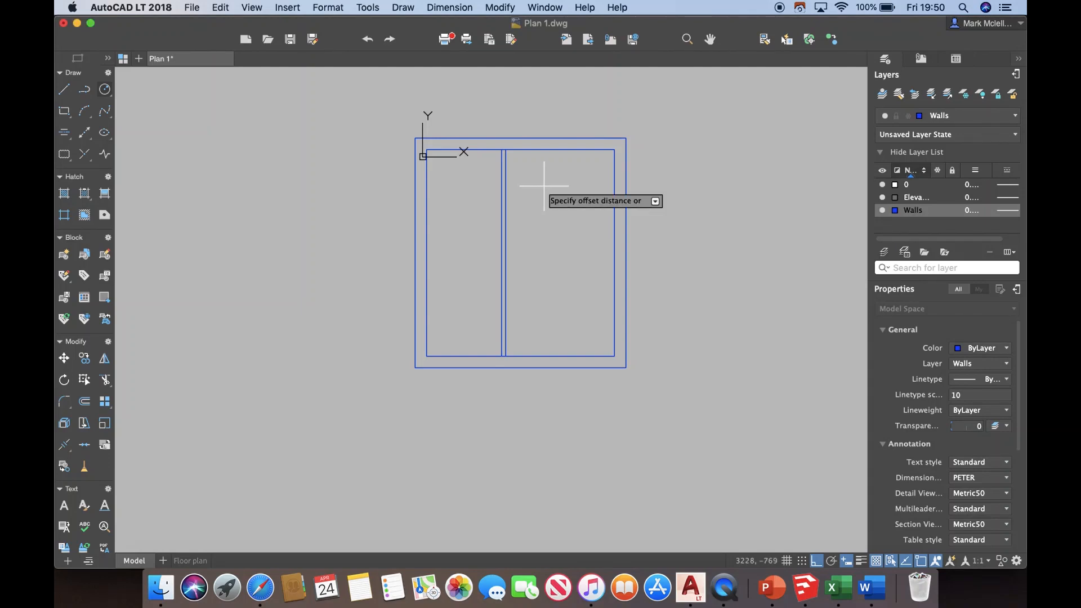
{"action": "type", "text": "600"}
{"action": "key", "text": "Return"}
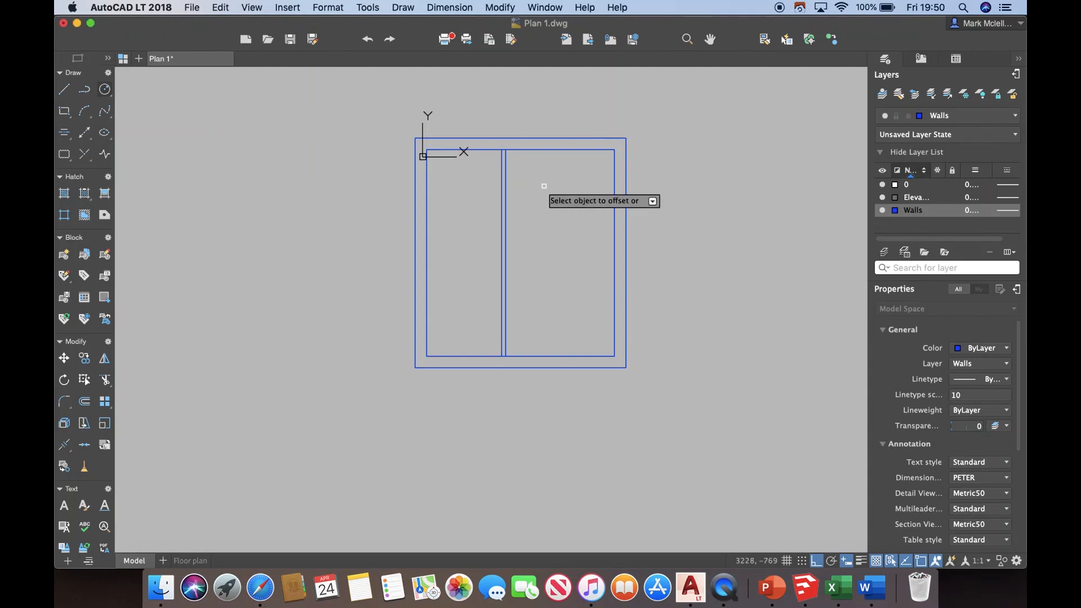
{"action": "left_click", "coordinate": [536, 150]}
{"action": "left_click", "coordinate": [545, 193]}
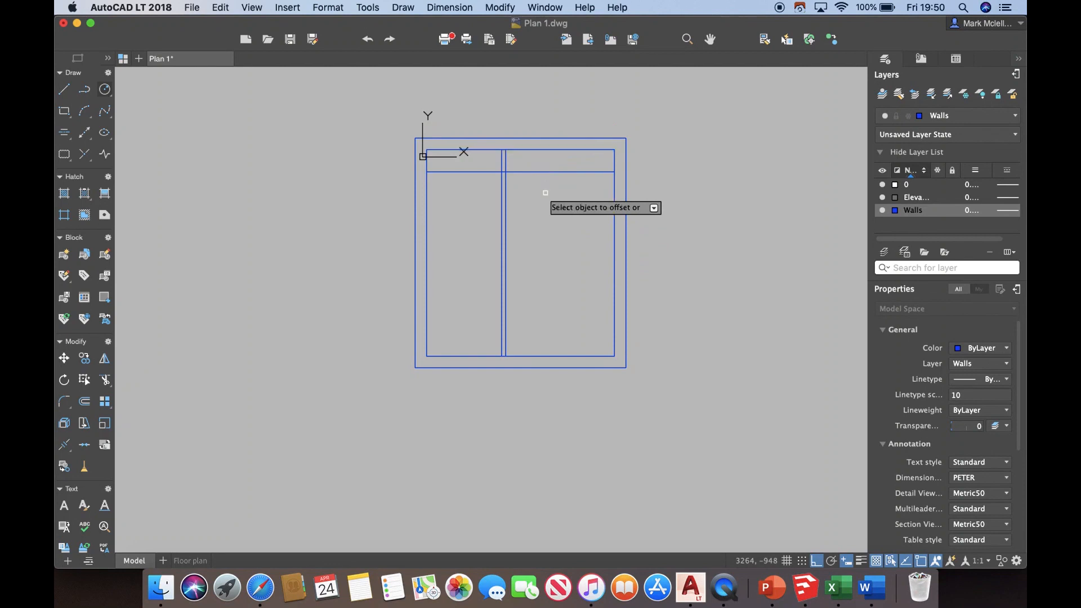
{"action": "left_click", "coordinate": [534, 357]}
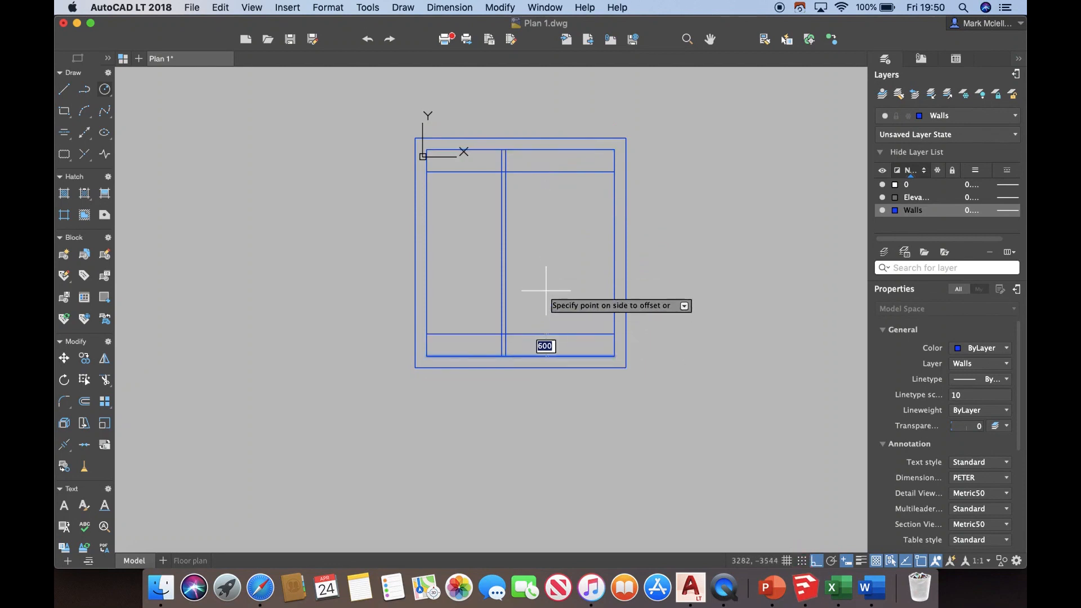
{"action": "left_click", "coordinate": [548, 293]}
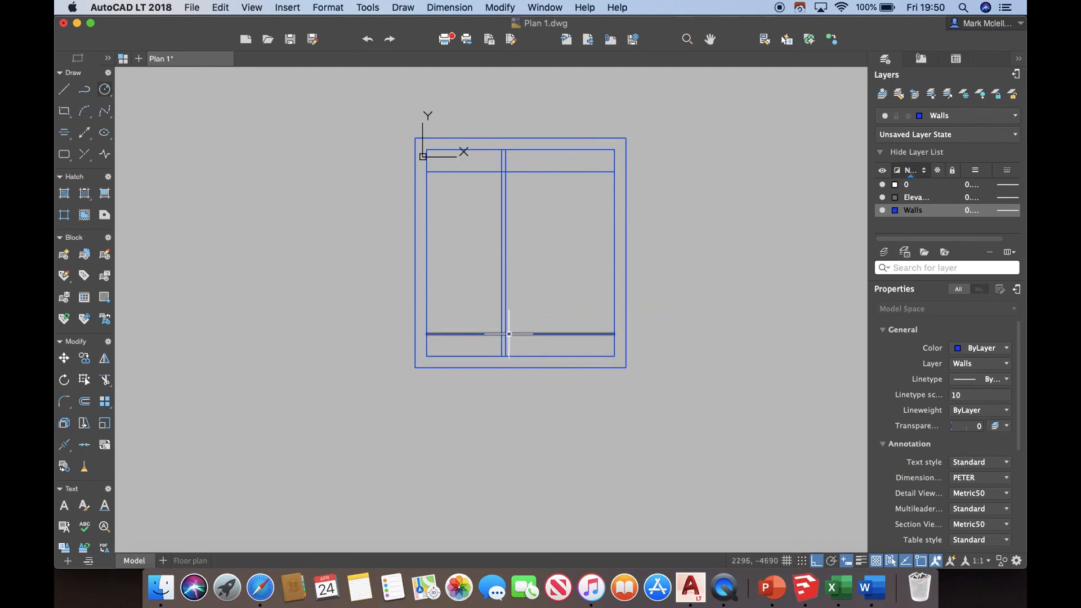
Trim the two horizontal offset lines and the partition's middle section, leaving 600 long wall stubs at the upper and lower walls.
{"action": "type", "text": "tr"}
{"action": "key", "text": "Return"}
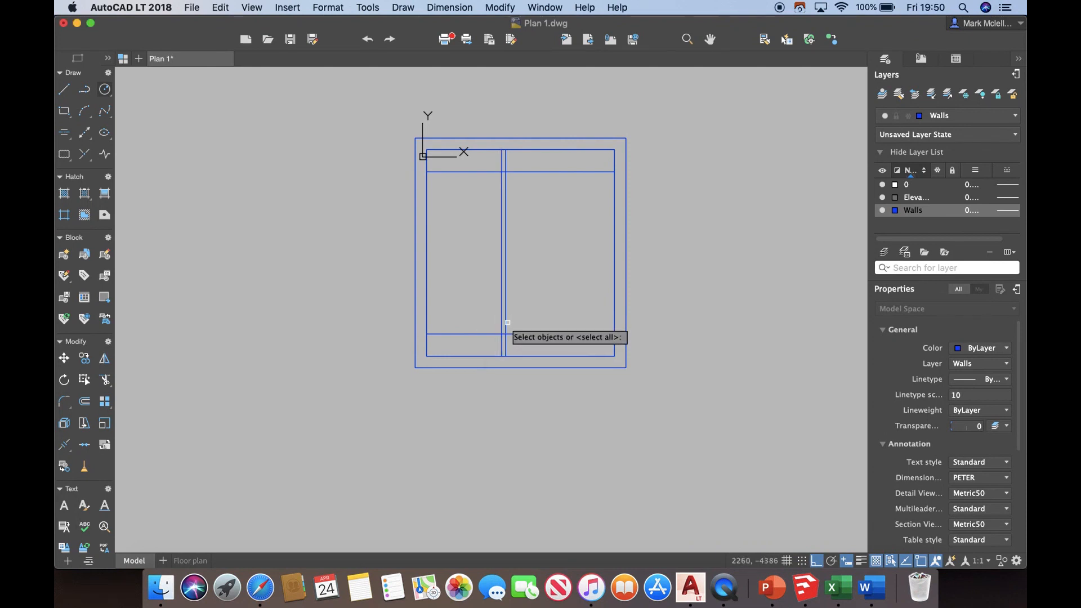
{"action": "left_click", "coordinate": [506, 323]}
{"action": "left_click", "coordinate": [501, 324]}
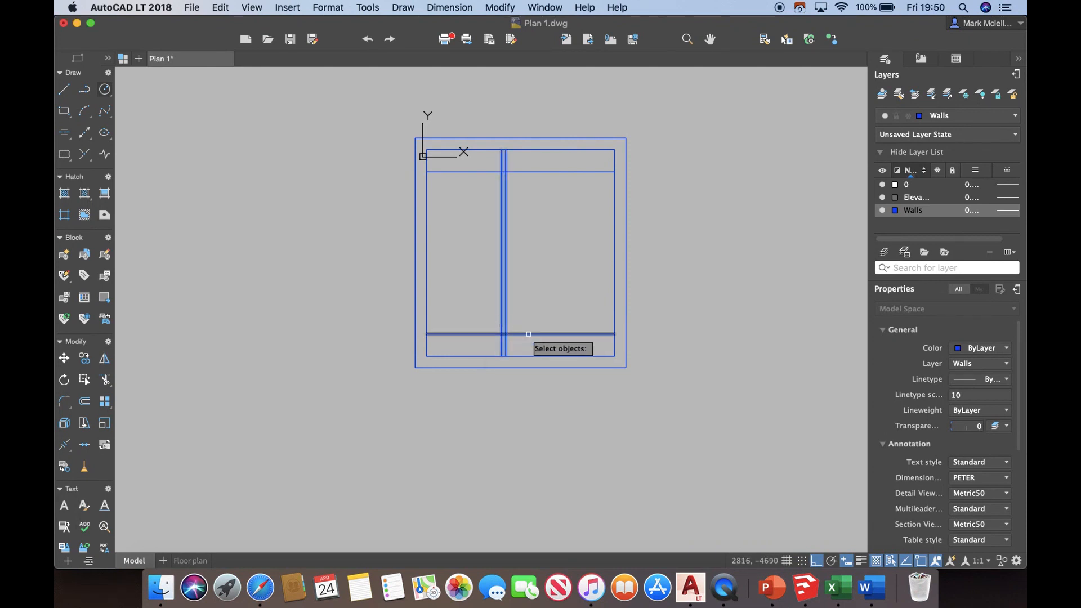
{"action": "left_click", "coordinate": [524, 333]}
{"action": "left_click", "coordinate": [527, 172]}
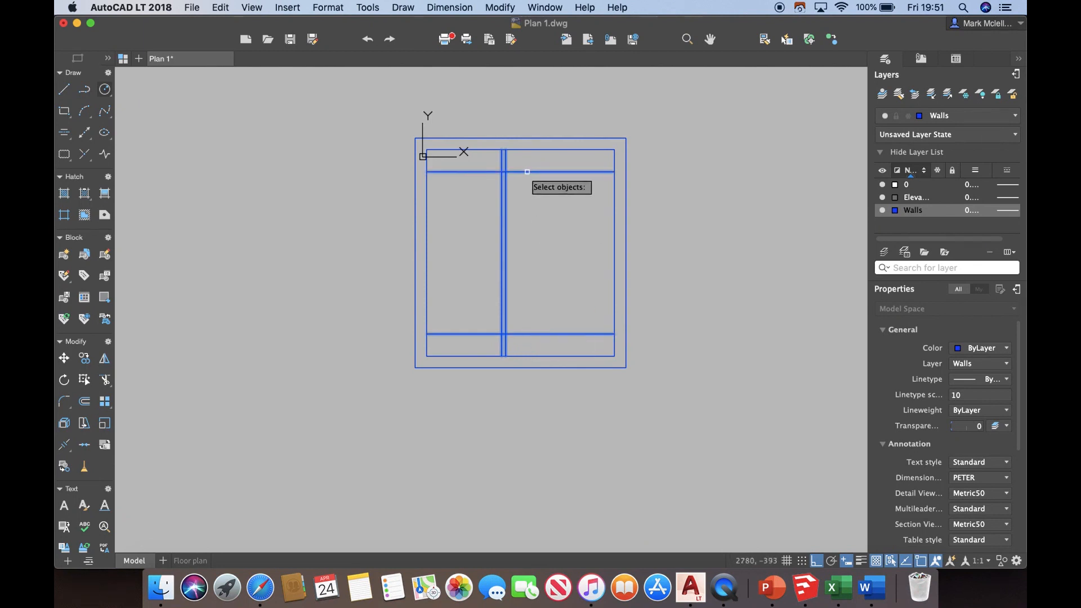
{"action": "key", "text": "Return"}
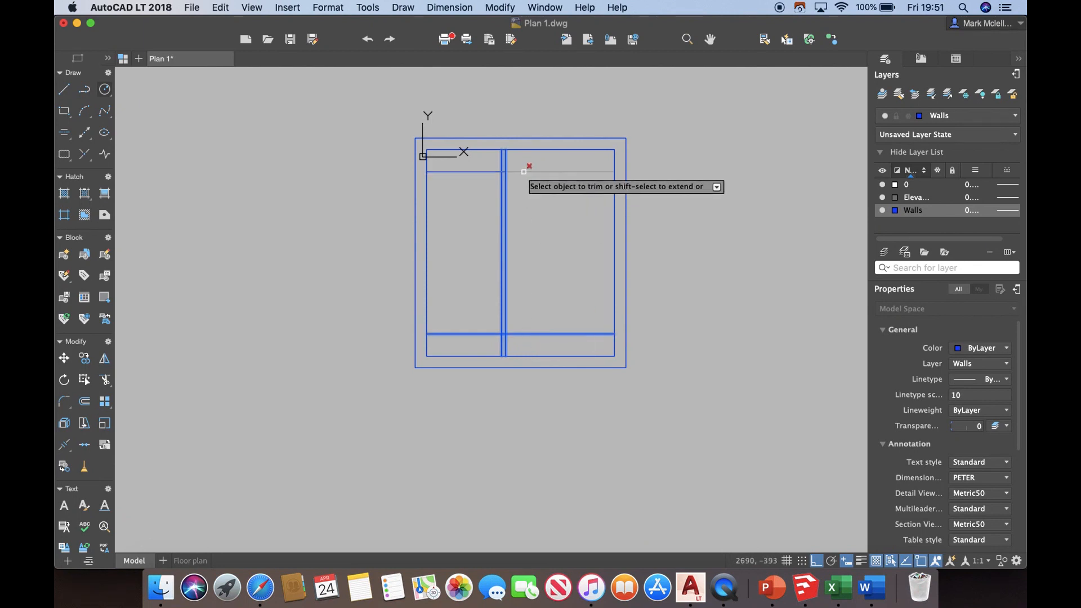
{"action": "left_click", "coordinate": [524, 171]}
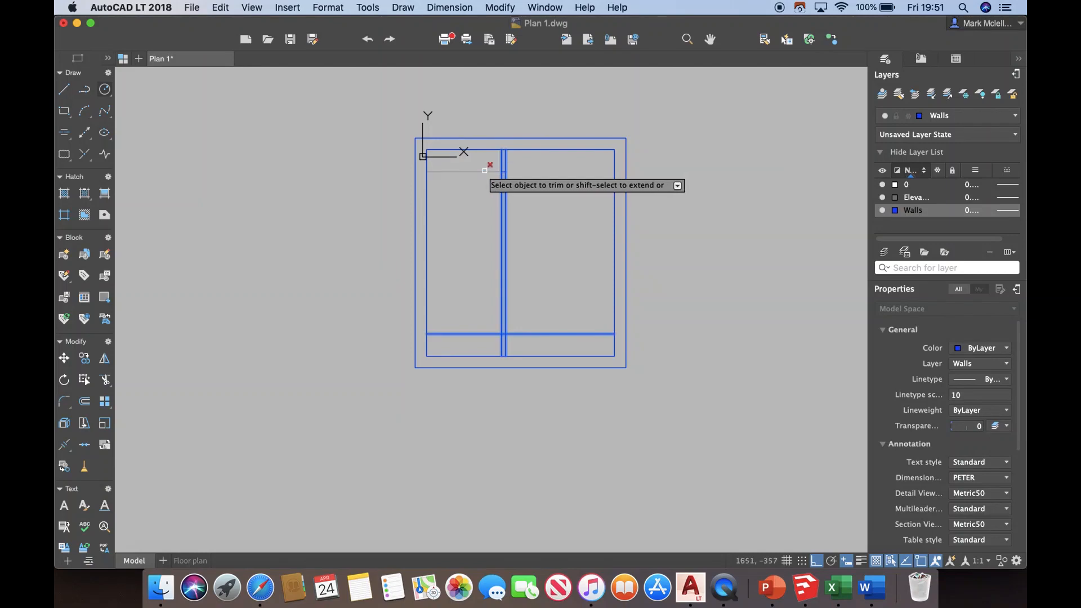
{"action": "left_click", "coordinate": [490, 171]}
{"action": "left_click", "coordinate": [482, 334]}
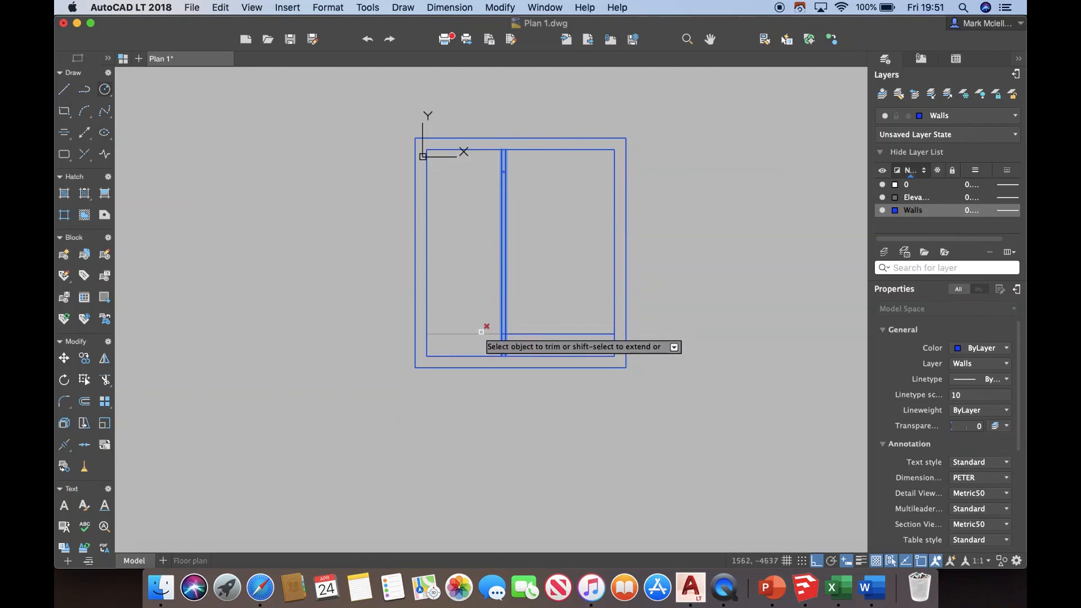
{"action": "left_click", "coordinate": [555, 332]}
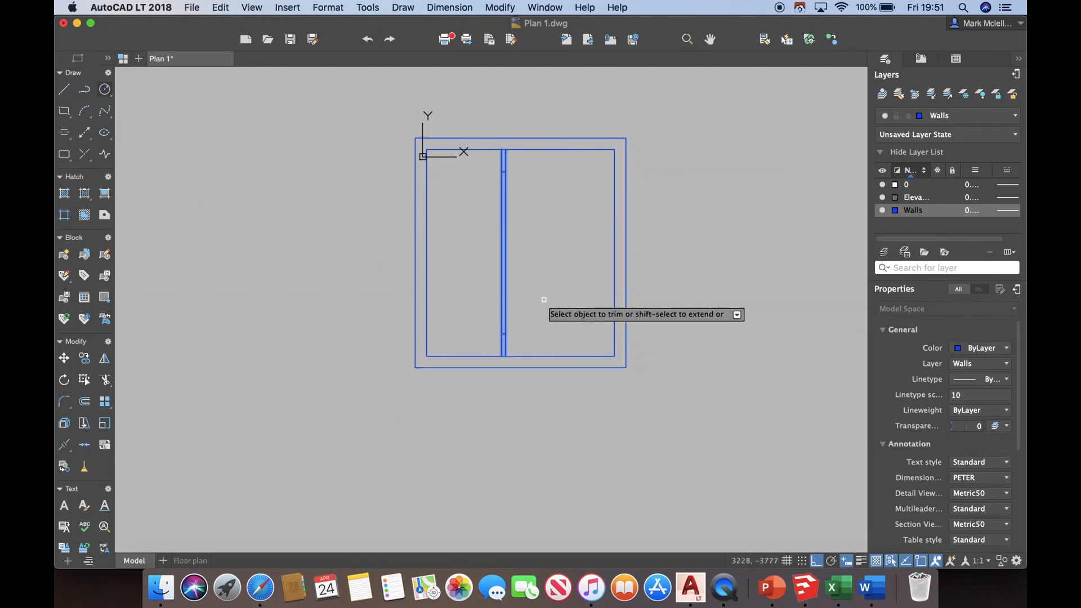
{"action": "left_click", "coordinate": [523, 223]}
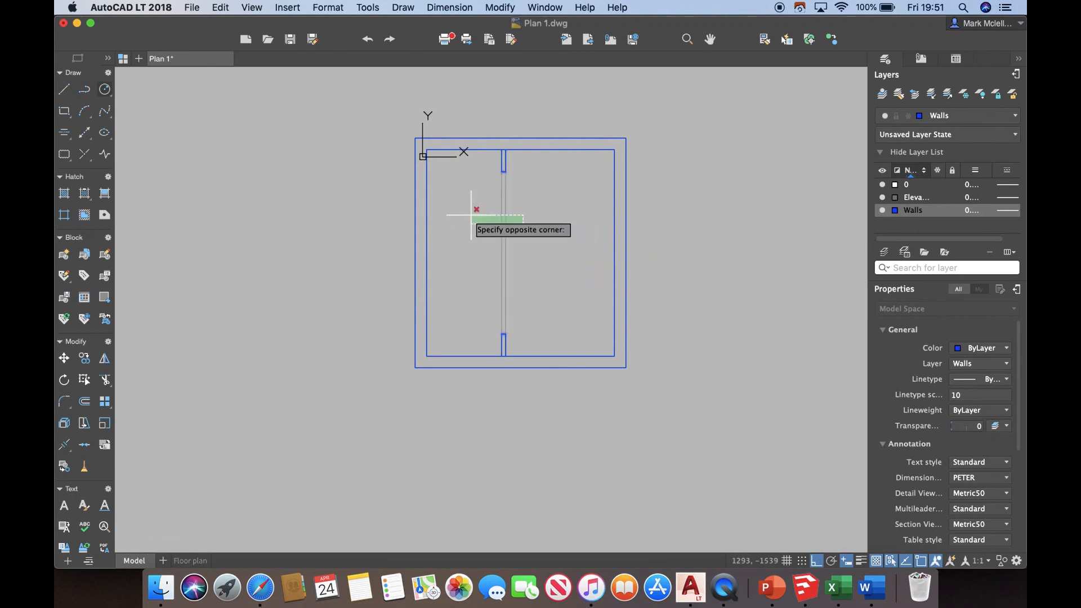
{"action": "left_click", "coordinate": [472, 215]}
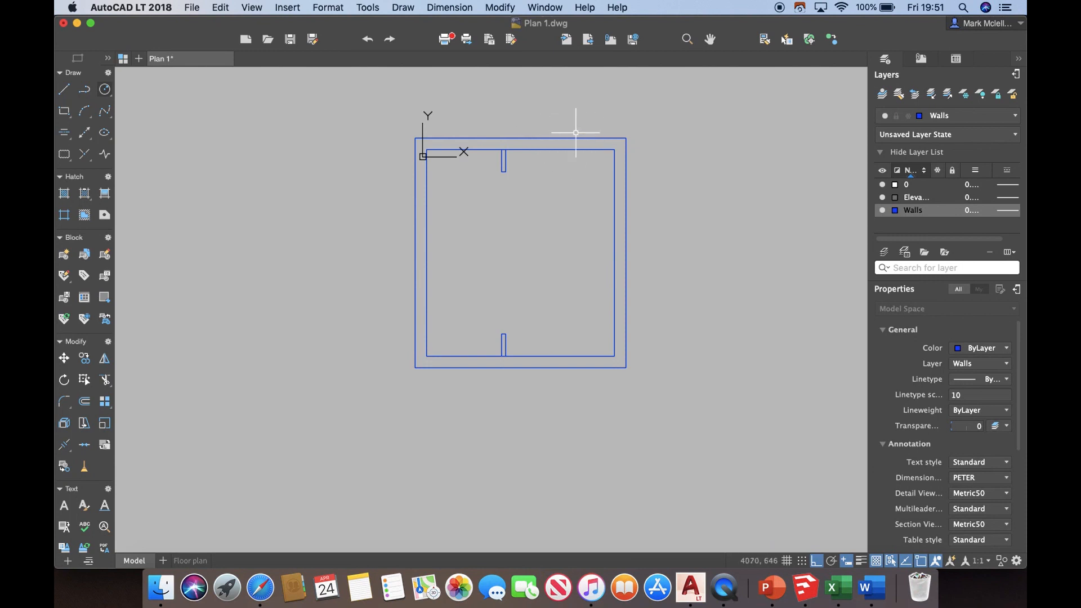
Offset the right outer wall line 600 towards the inside of the room.
{"action": "type", "text": "o"}
{"action": "key", "text": "Return"}
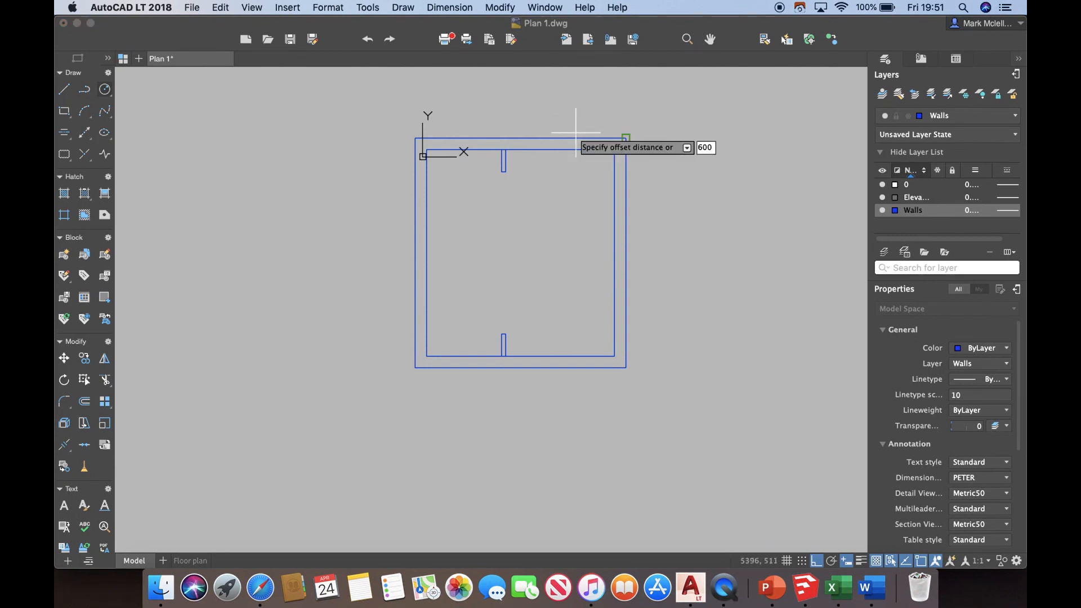
{"action": "key", "text": "Return"}
{"action": "left_click", "coordinate": [625, 141]}
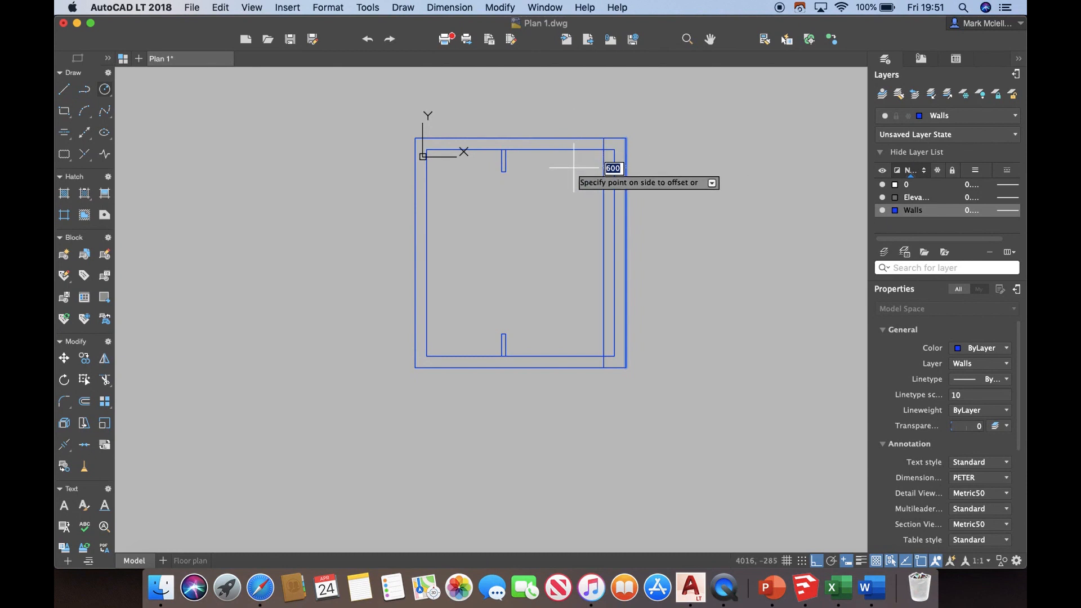
{"action": "left_click", "coordinate": [574, 167]}
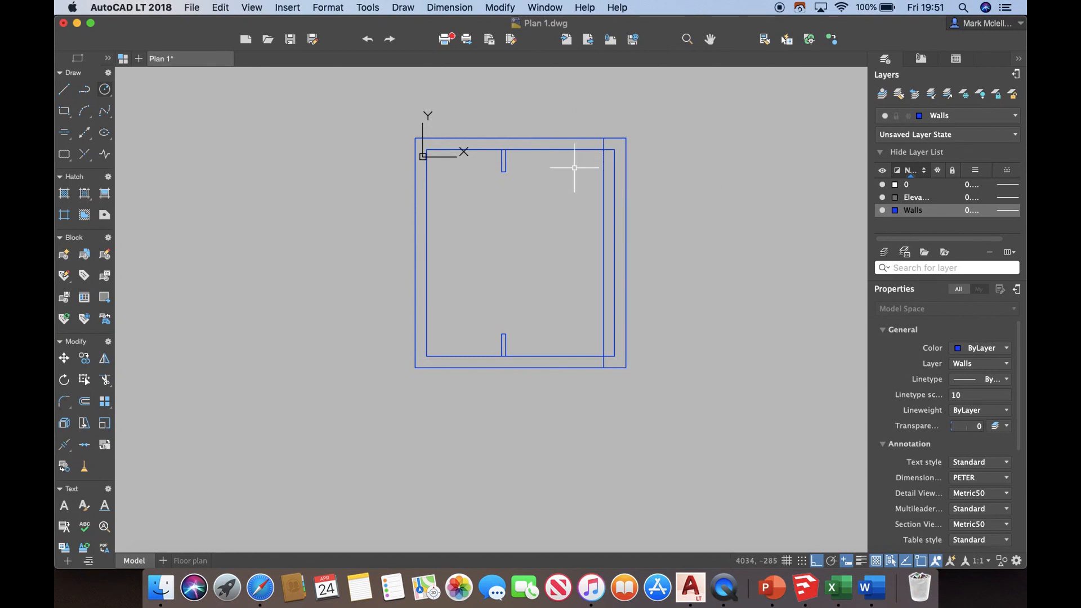
Trim the new vertical line at the upper inner wall line, keeping only the short piece across the upper wall's thickness.
{"action": "type", "text": "tr"}
{"action": "key", "text": "Return"}
{"action": "left_click", "coordinate": [604, 158]}
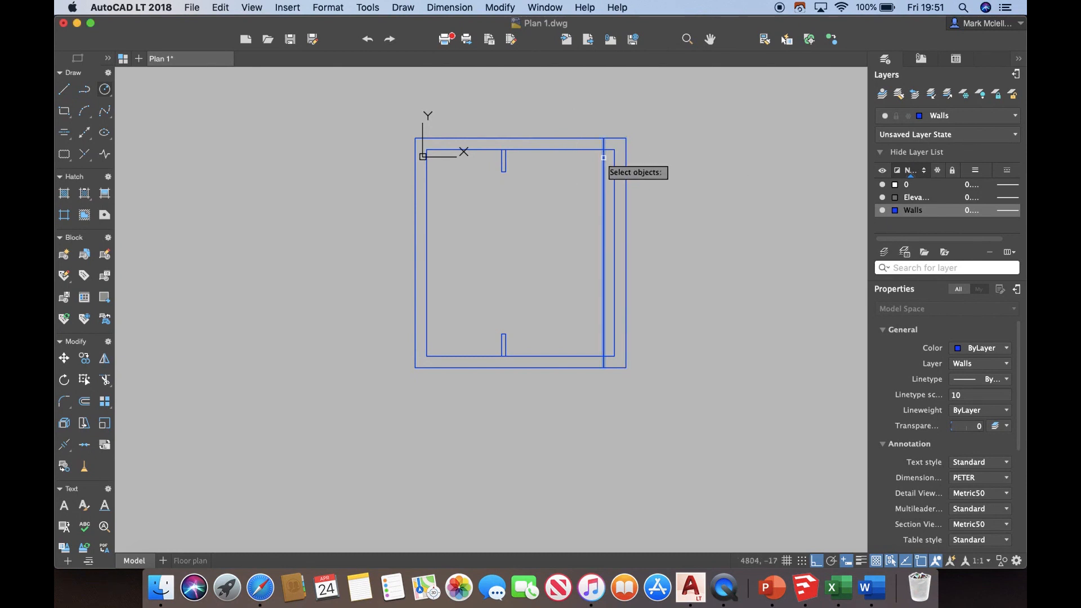
{"action": "left_click", "coordinate": [594, 149]}
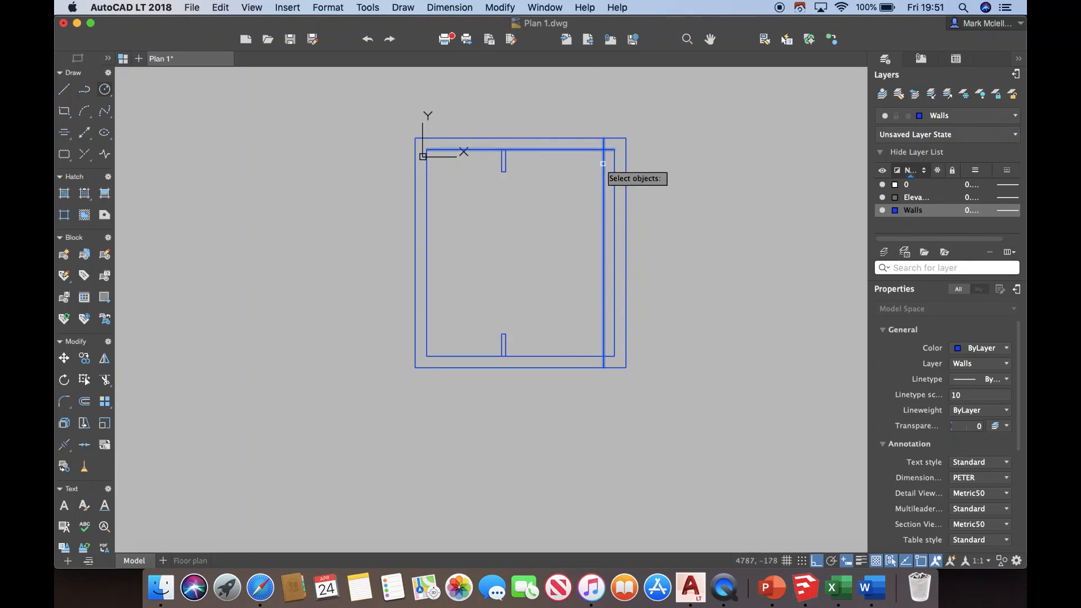
{"action": "key", "text": "Return"}
{"action": "key", "text": "Return"}
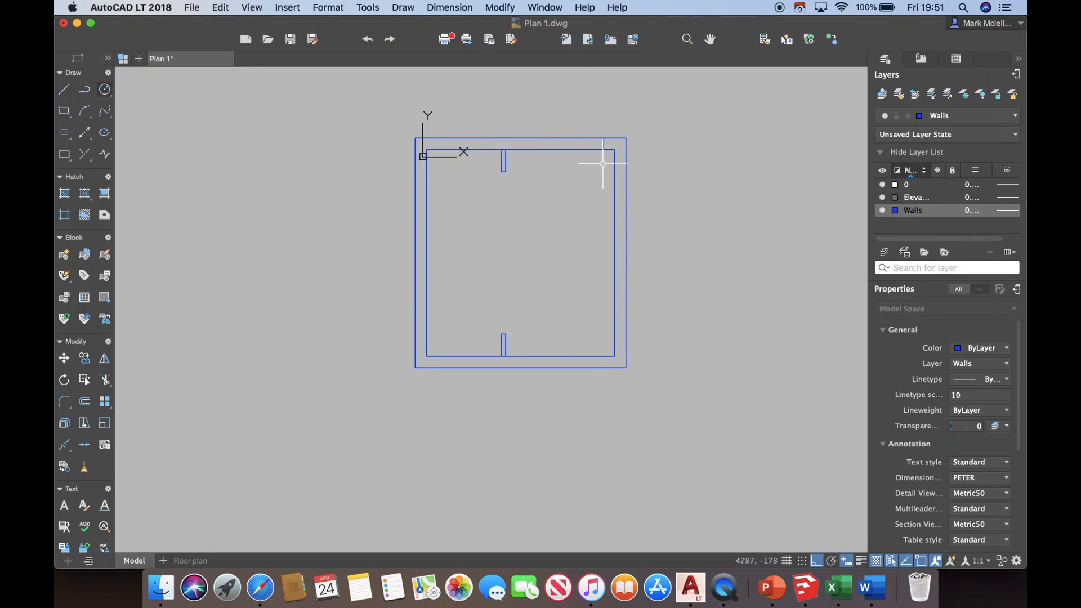
Offset the short line across the upper wall 1200 to the left to mark the opening's other side.
{"action": "type", "text": "o"}
{"action": "key", "text": "Return"}
{"action": "type", "text": "12"}
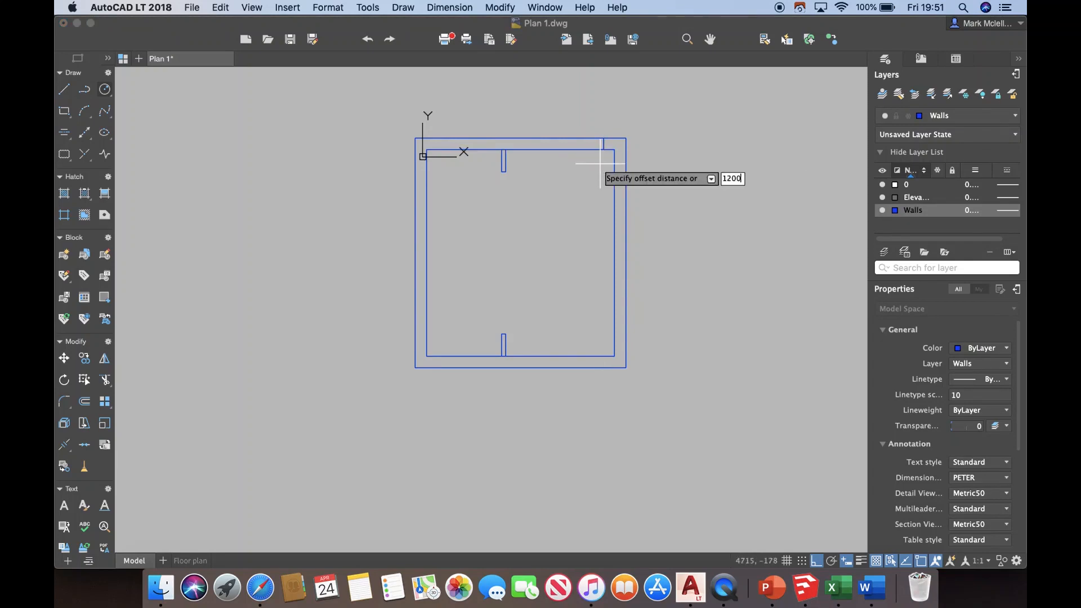
{"action": "type", "text": "00"}
{"action": "key", "text": "Return"}
{"action": "left_click", "coordinate": [603, 138]}
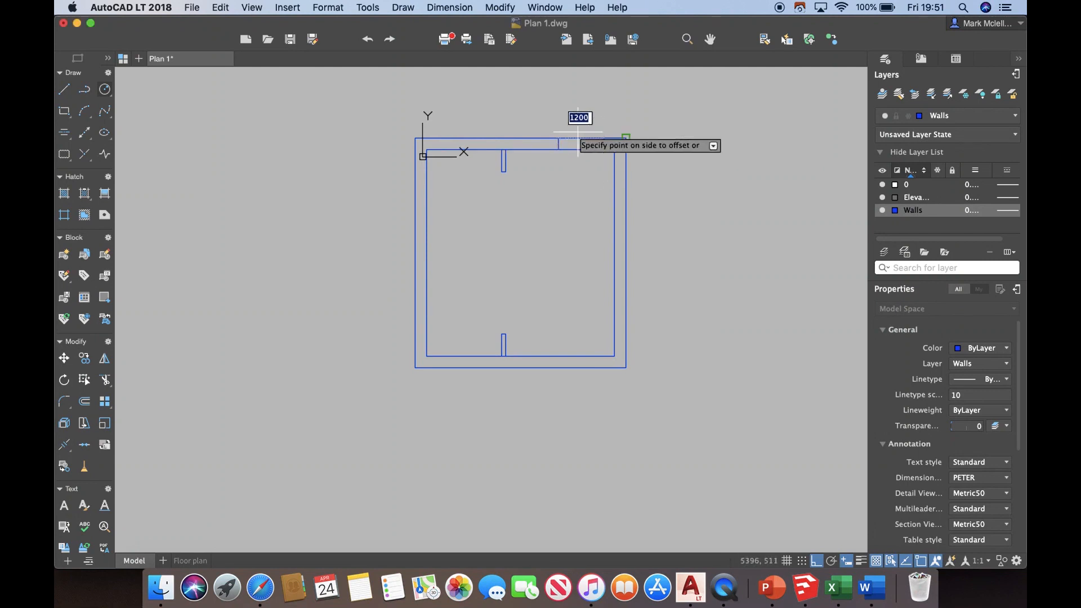
{"action": "key", "text": "Escape"}
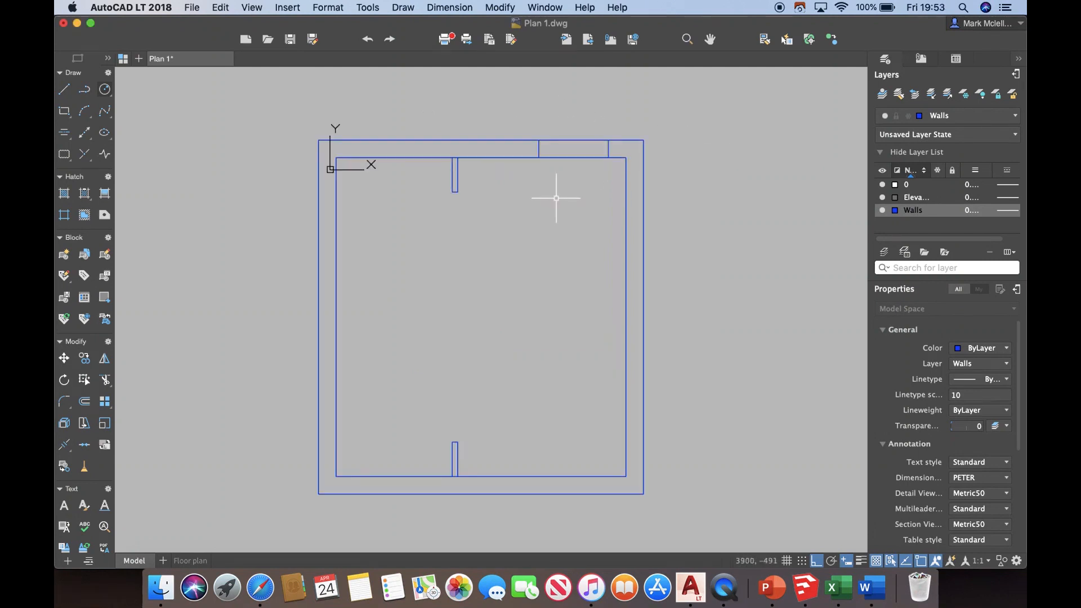
Trim the upper wall's inner and outer lines between the two short lines to cut the opening.
{"action": "key", "text": "Return"}
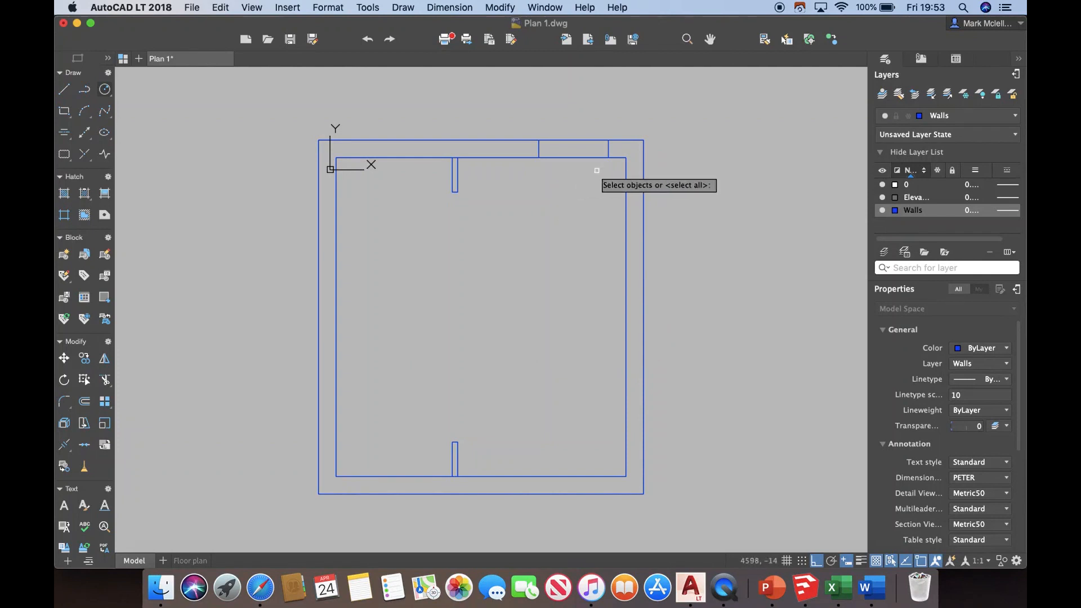
{"action": "left_click", "coordinate": [608, 149]}
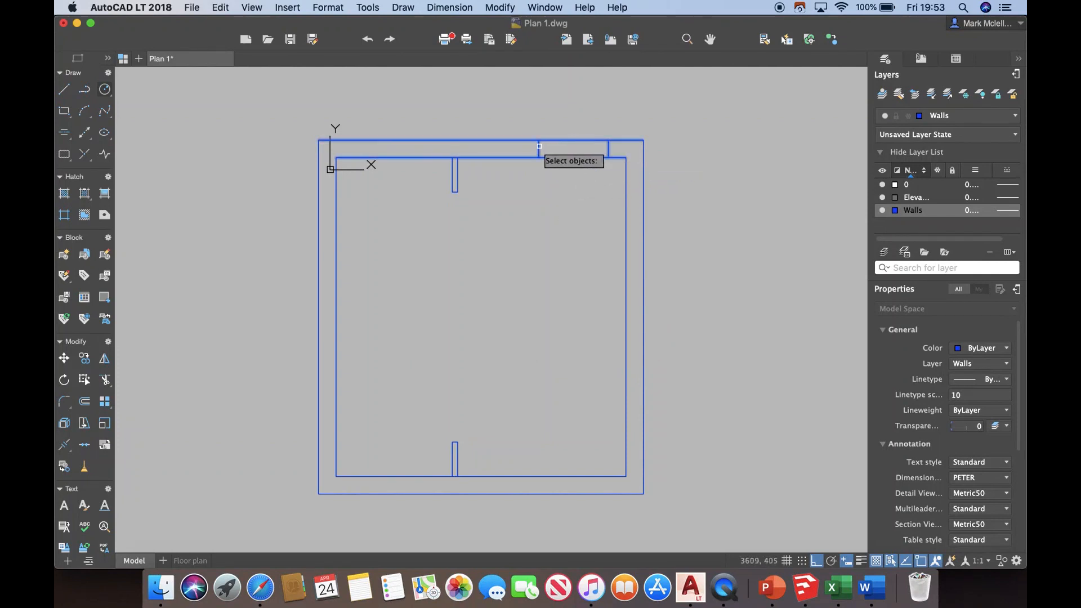
{"action": "key", "text": "Return"}
{"action": "left_click", "coordinate": [563, 140]}
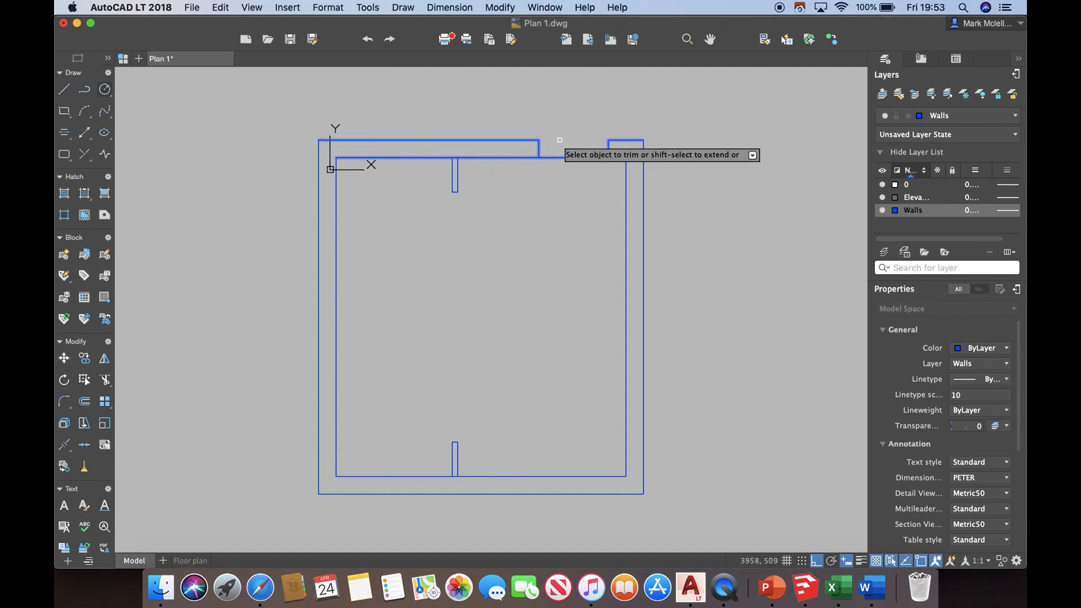
{"action": "left_click", "coordinate": [559, 158]}
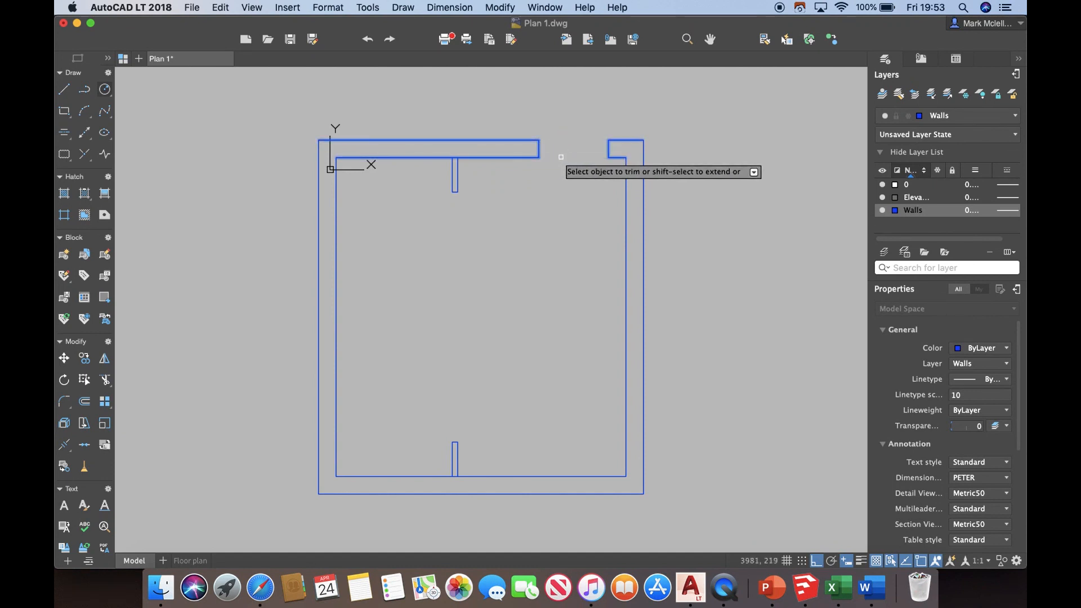
{"action": "key", "text": "Return"}
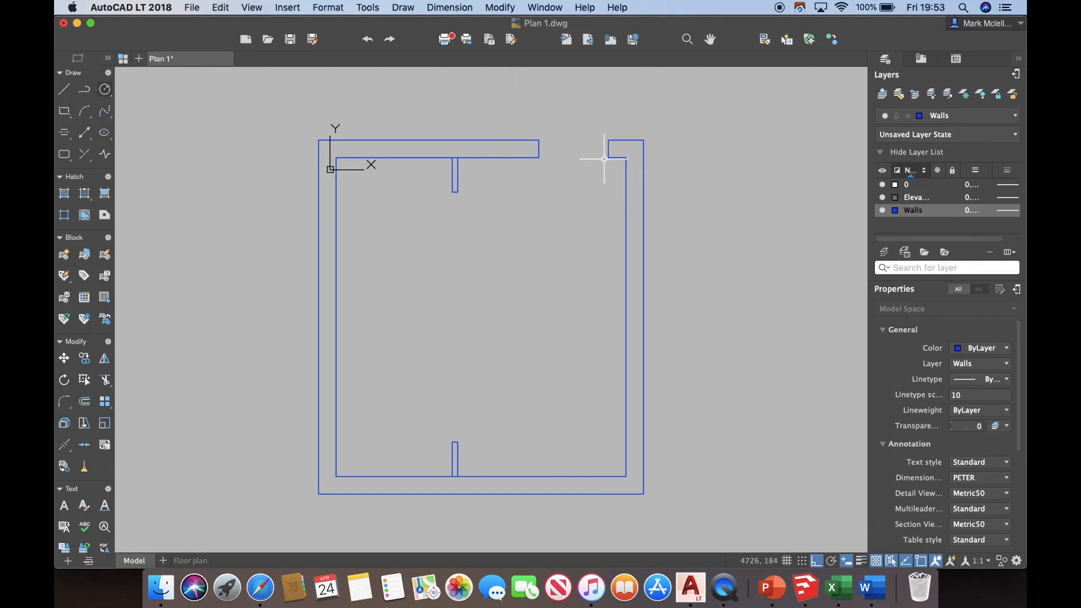
Mirror the opening's two end lines to the lower wall about a horizontal line through the right wall's midpoint, keeping the originals.
{"action": "type", "text": "m"}
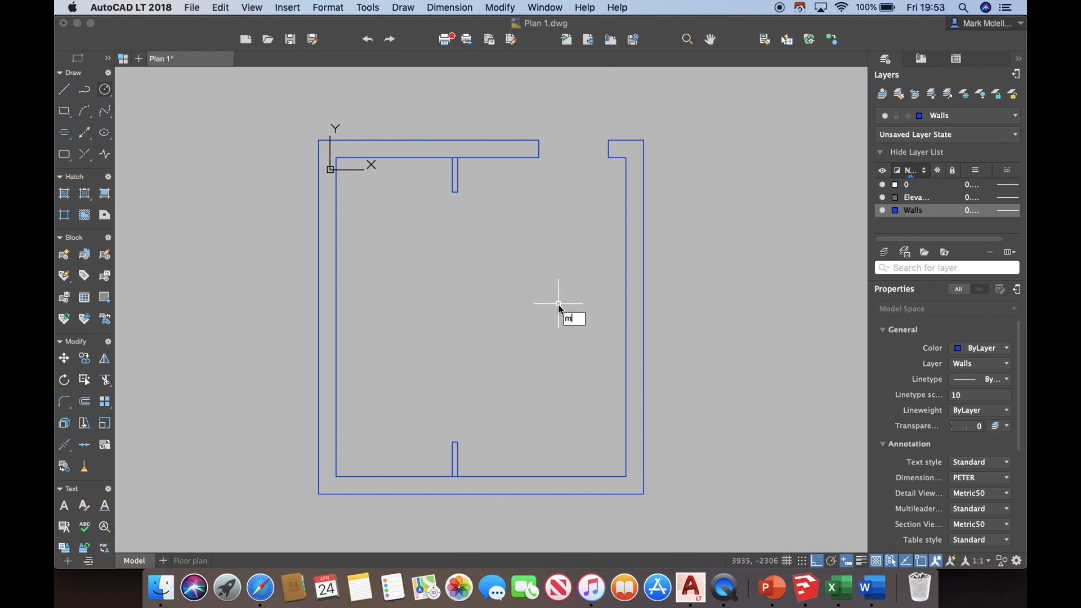
{"action": "type", "text": "i"}
{"action": "key", "text": "Return"}
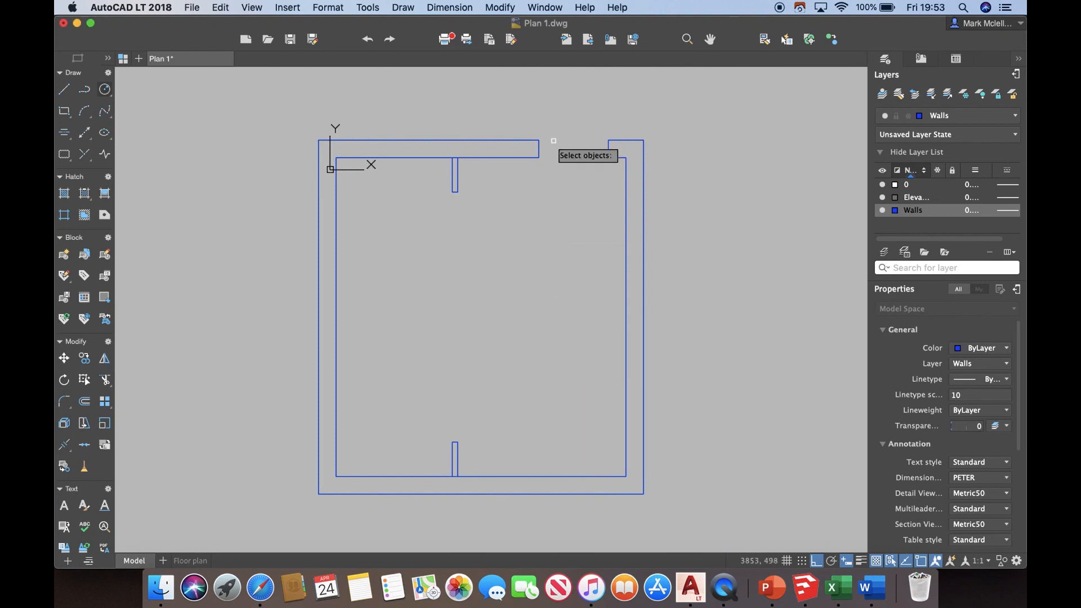
{"action": "left_click", "coordinate": [530, 131]}
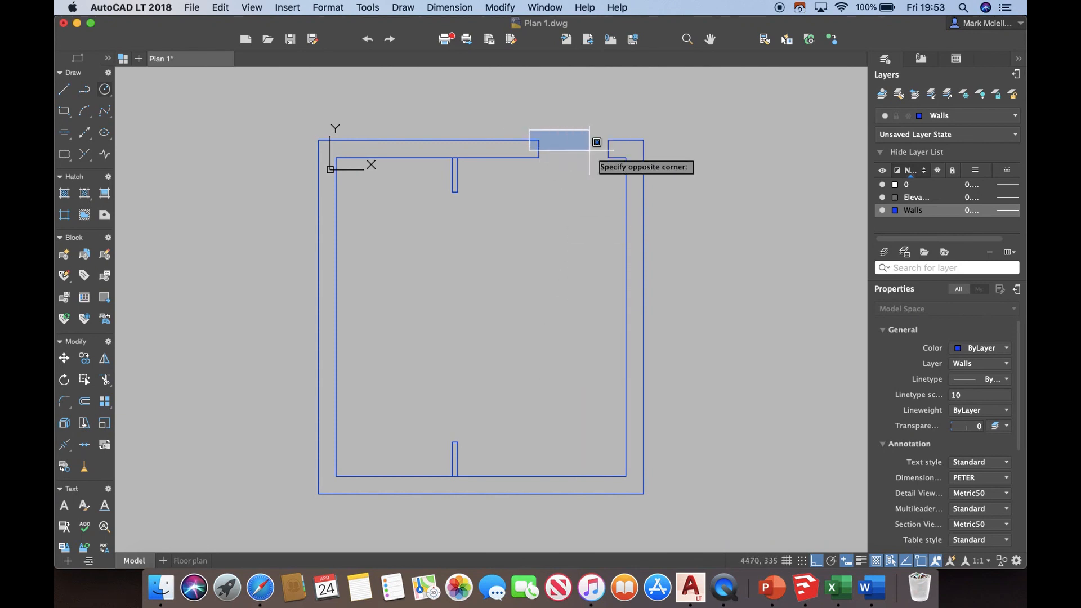
{"action": "left_click", "coordinate": [617, 166]}
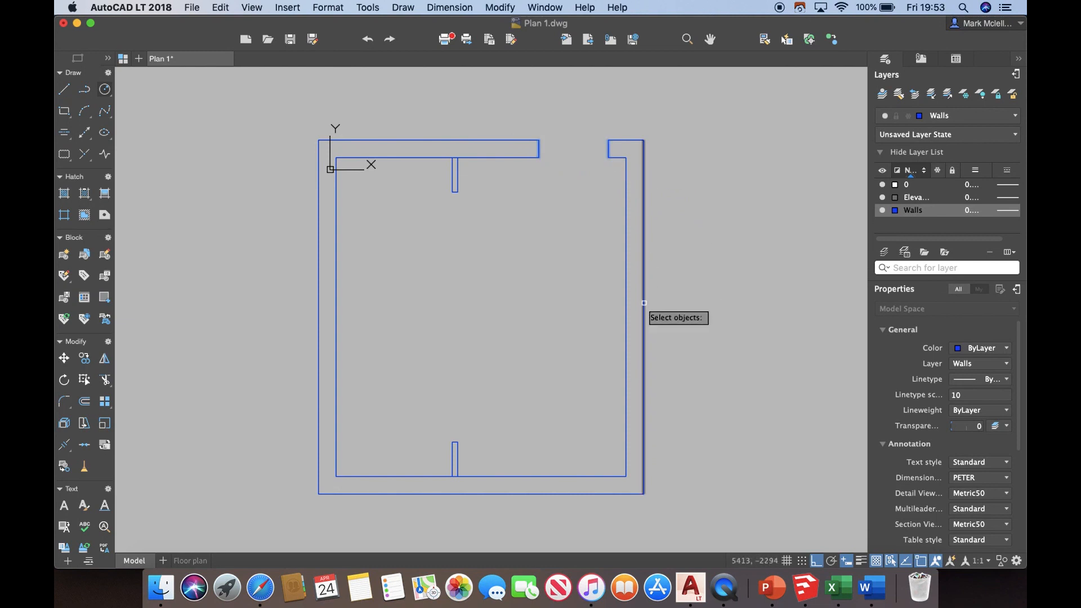
{"action": "key", "text": "Return"}
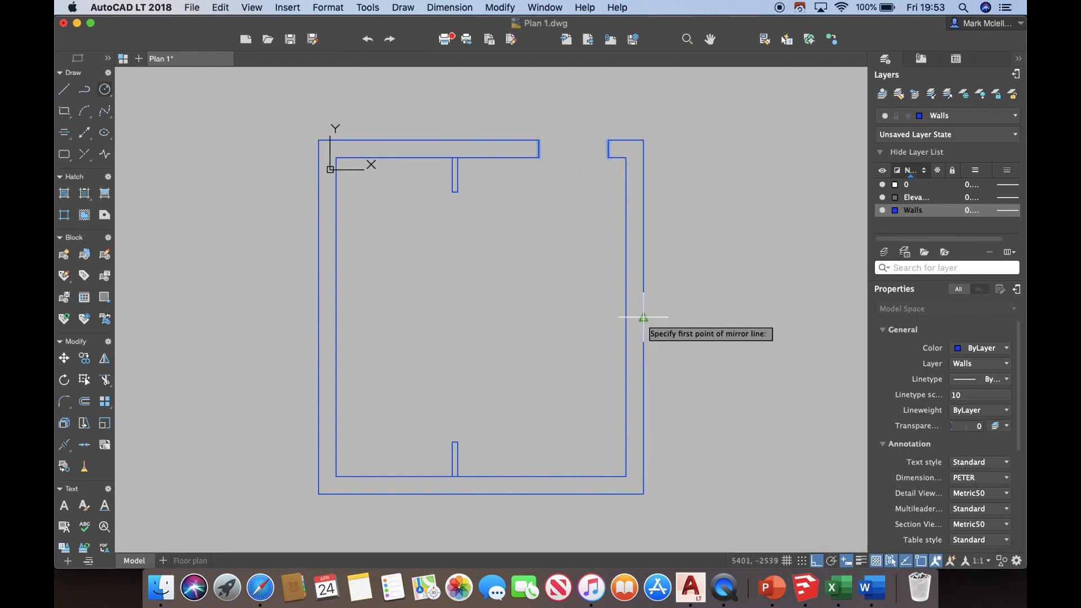
{"action": "left_click", "coordinate": [644, 317]}
{"action": "left_click", "coordinate": [764, 317]}
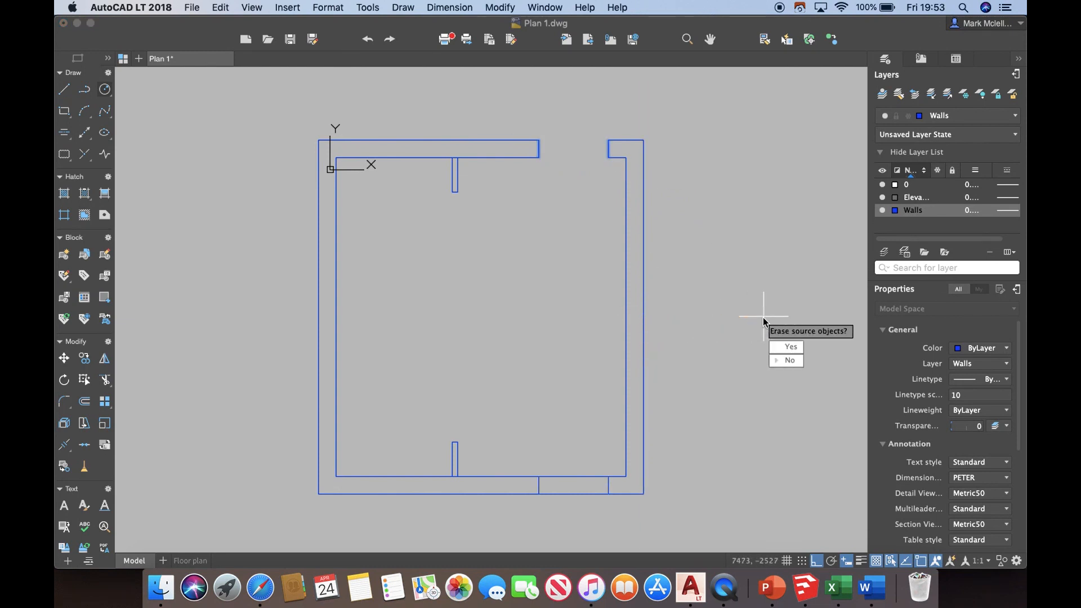
{"action": "key", "text": "Return"}
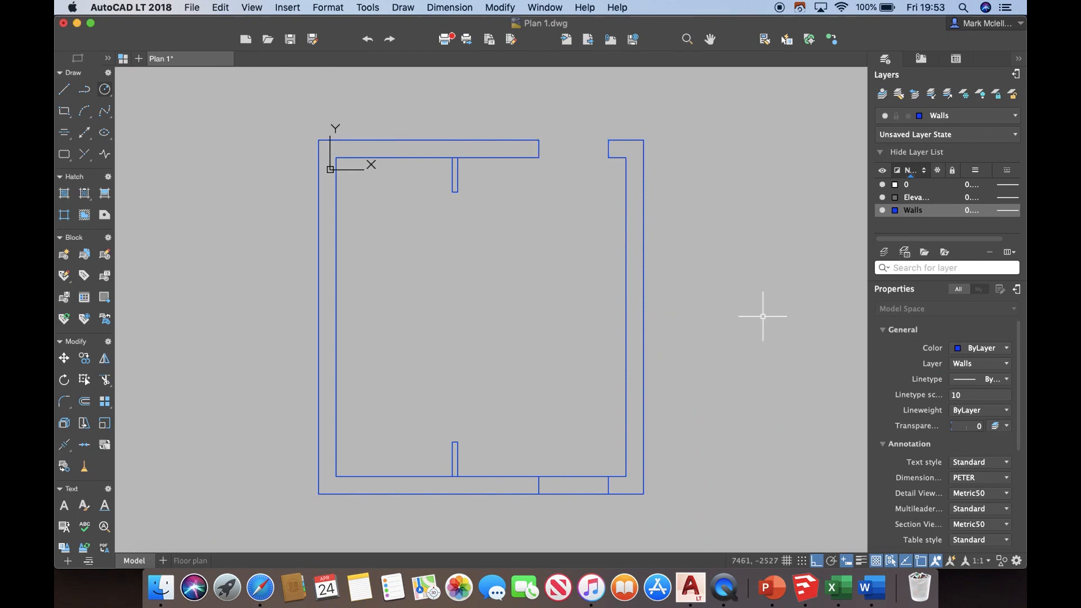
Trim the lower wall's inner and outer lines between the mirrored end lines to cut a matching opening.
{"action": "type", "text": "tr"}
{"action": "key", "text": "Return"}
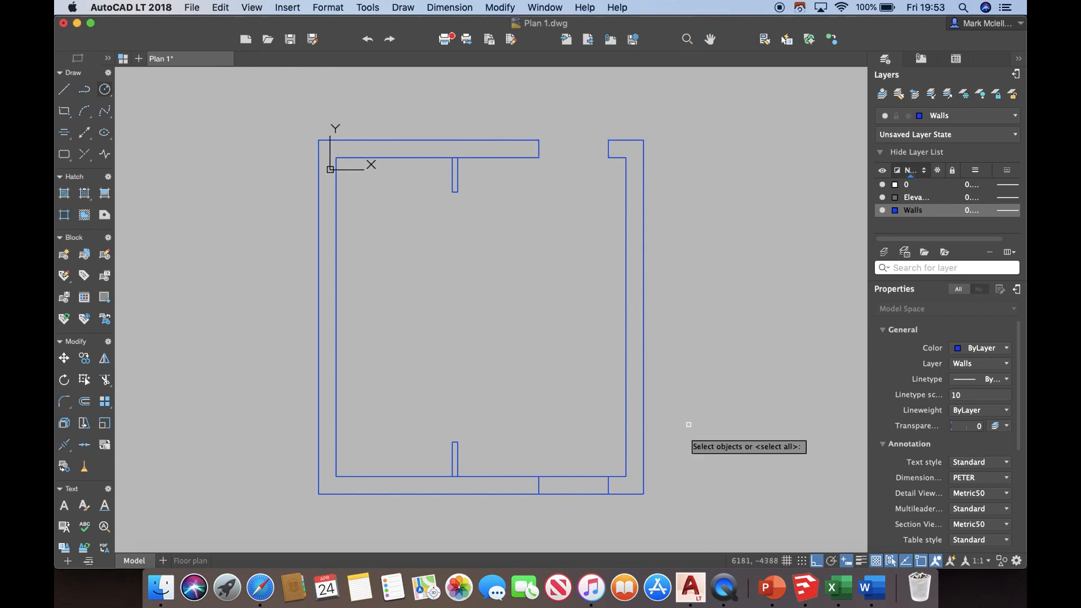
{"action": "left_click", "coordinate": [613, 500]}
{"action": "left_click", "coordinate": [538, 466]}
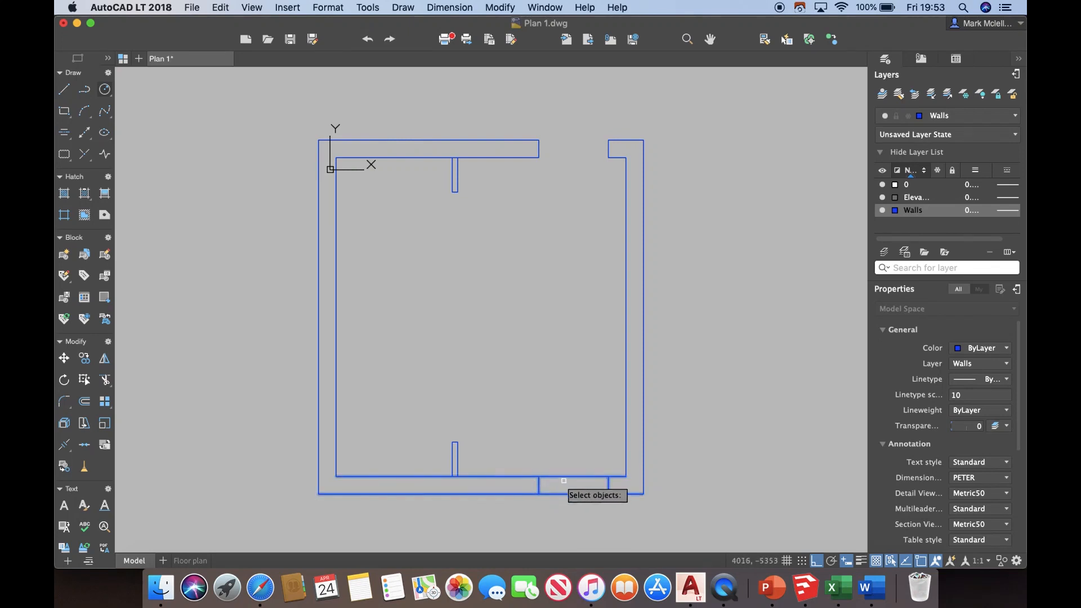
{"action": "key", "text": "Return"}
{"action": "left_click", "coordinate": [565, 477]}
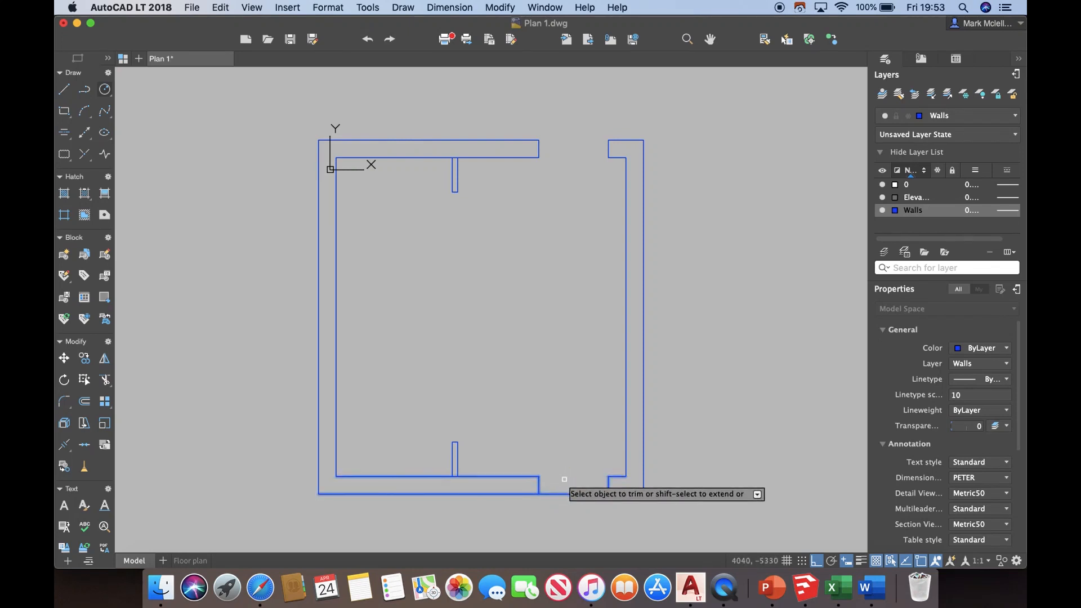
{"action": "left_click", "coordinate": [567, 493]}
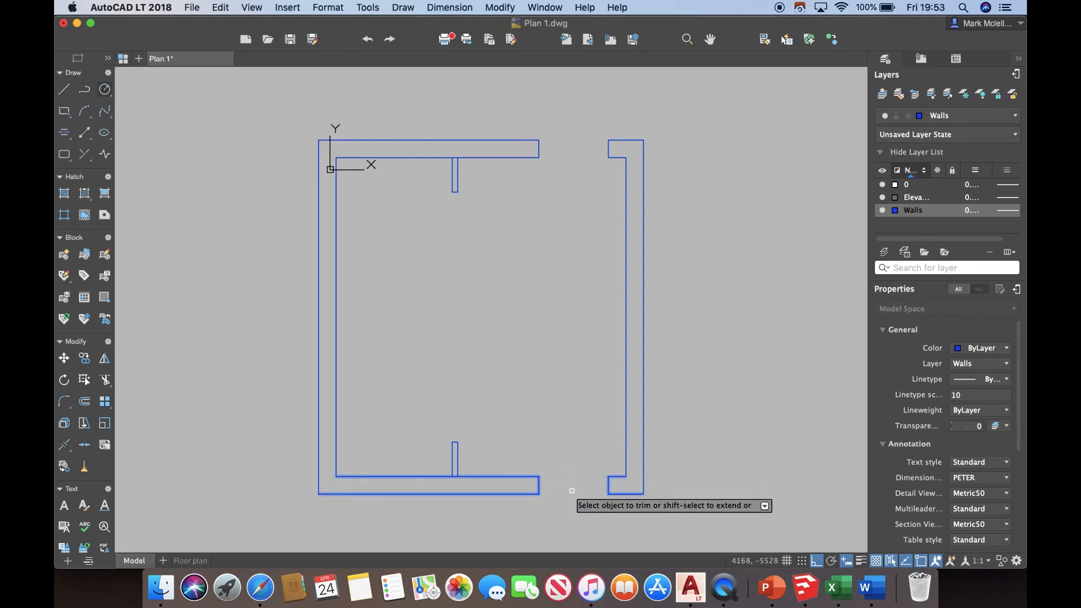
{"action": "key", "text": "Return"}
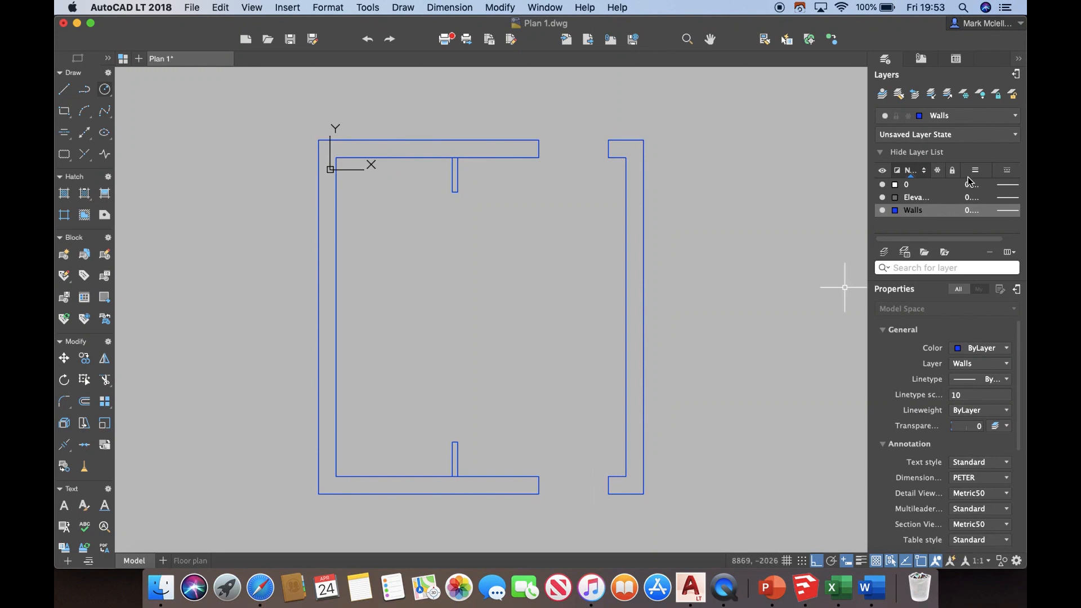
Create a layer named Windows, set its colour to green and make it the current layer.
{"action": "left_click", "coordinate": [885, 253]}
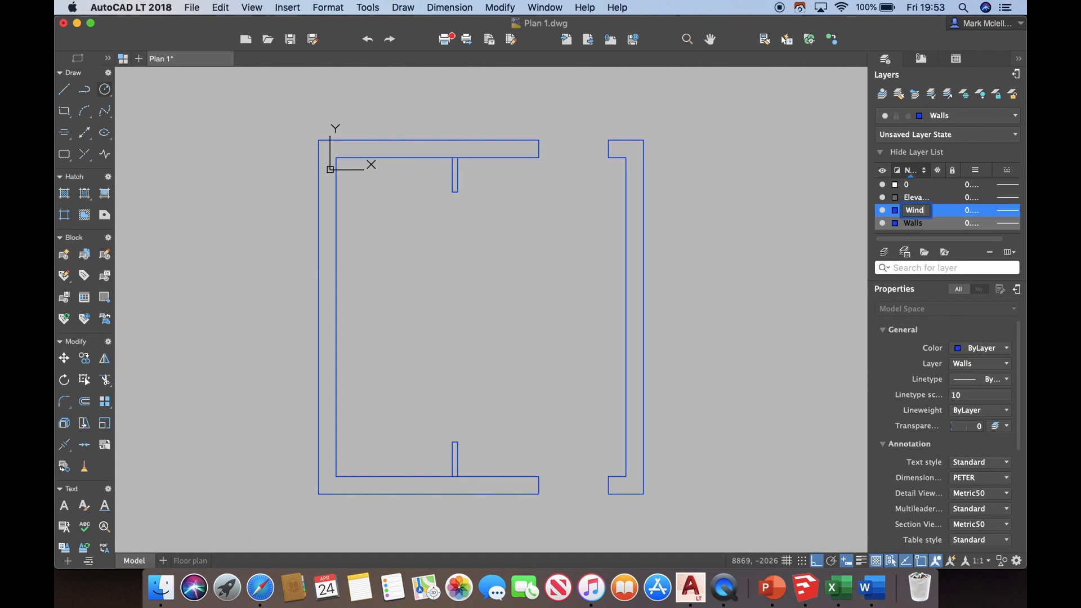
{"action": "key", "text": "Return"}
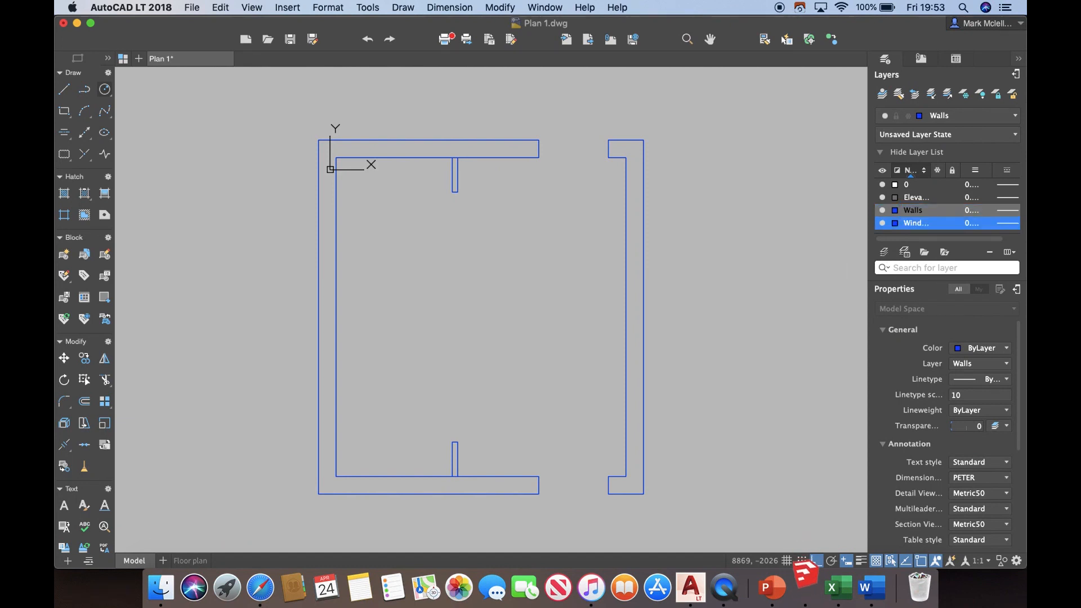
{"action": "left_click", "coordinate": [895, 224]}
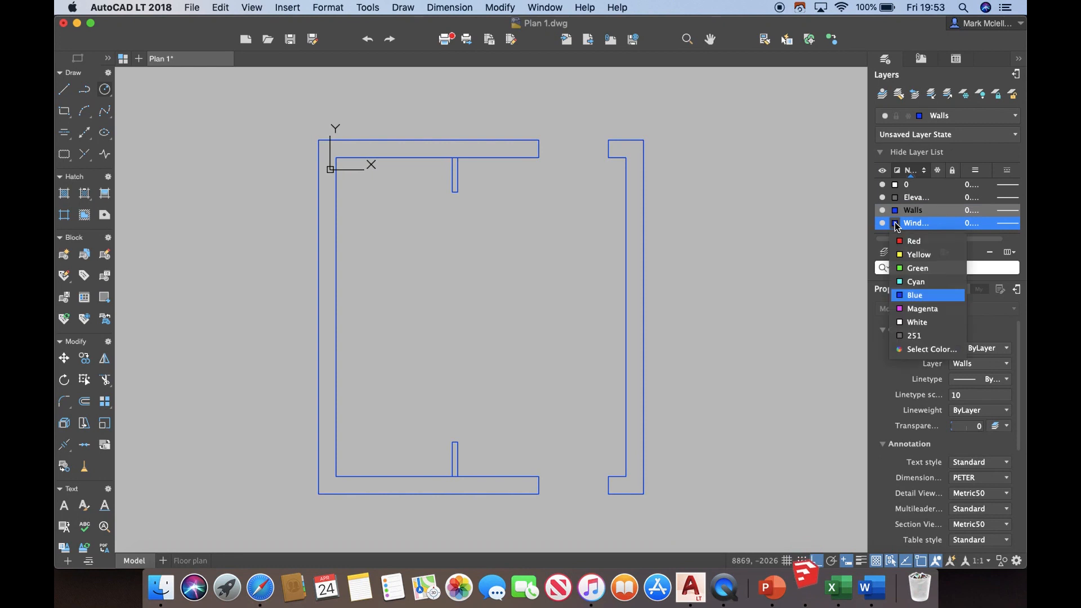
{"action": "left_click", "coordinate": [918, 269]}
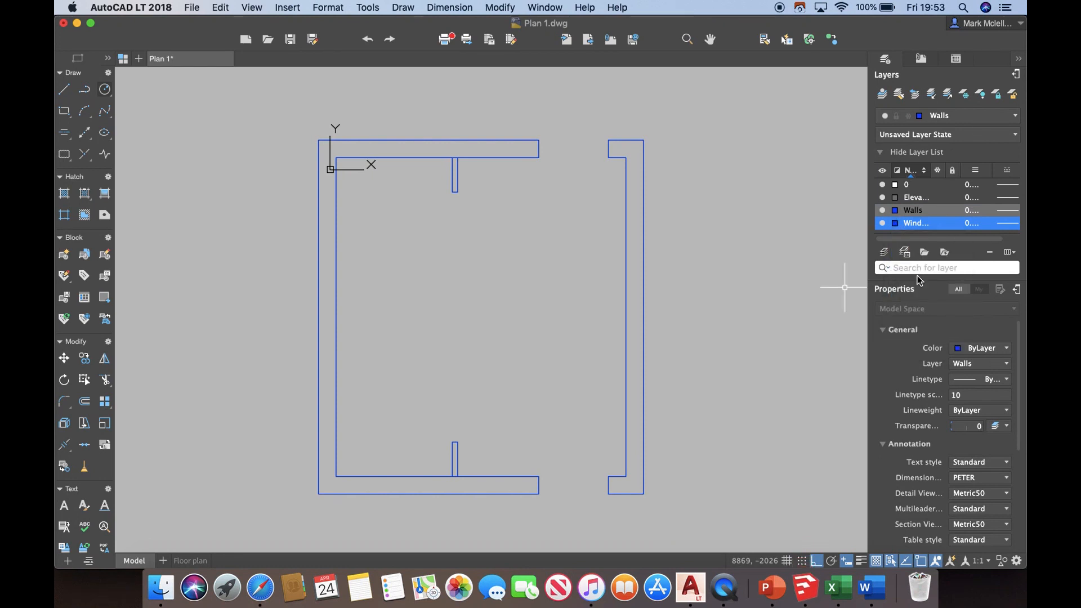
{"action": "double_click", "coordinate": [916, 224]}
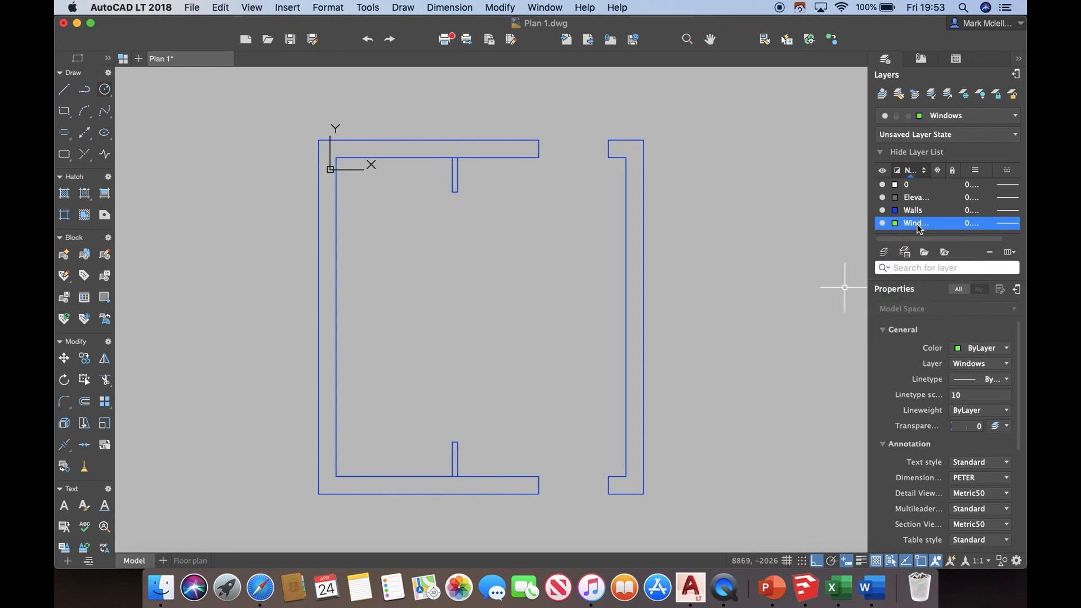
Draw two horizontal lines across the upper wall's opening, one along the inner wall face and one along the outer face.
{"action": "type", "text": "l"}
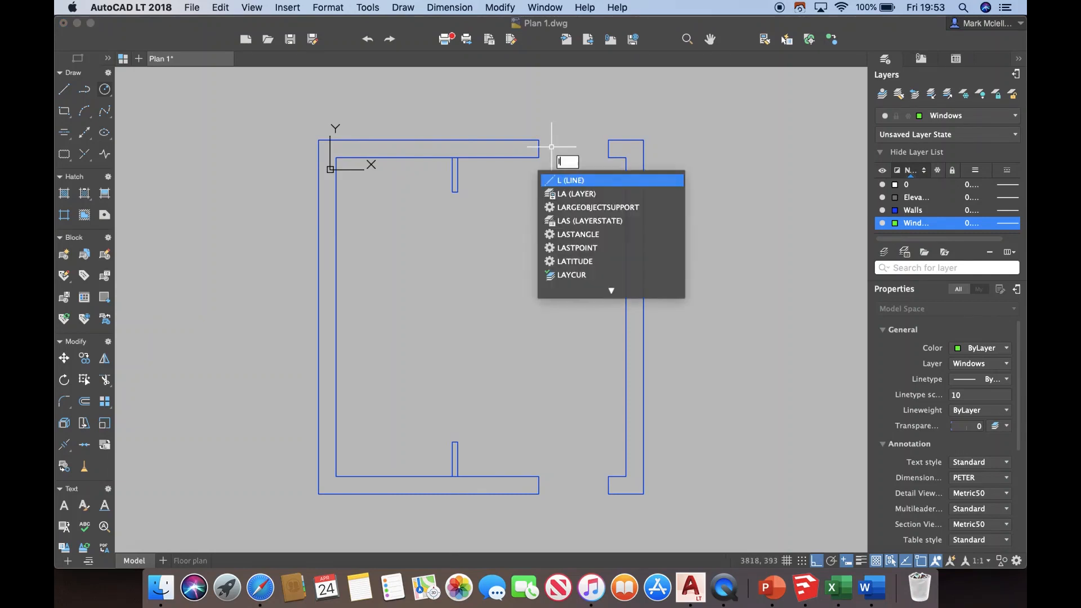
{"action": "key", "text": "Return"}
{"action": "left_click", "coordinate": [539, 157]}
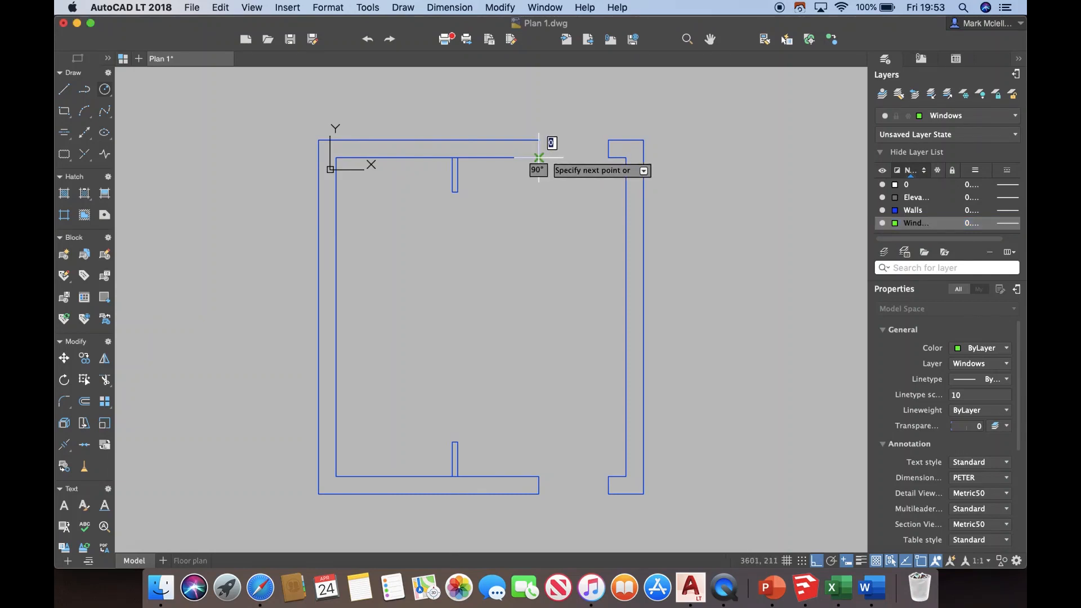
{"action": "left_click", "coordinate": [608, 158]}
{"action": "key", "text": "Return"}
{"action": "key", "text": "Return"}
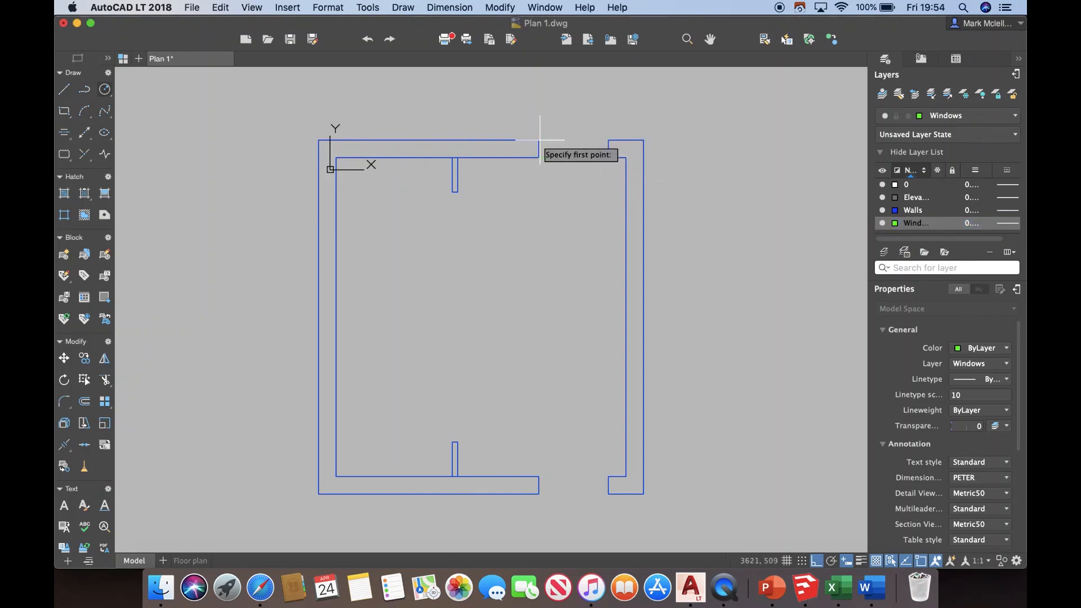
{"action": "left_click", "coordinate": [539, 140]}
{"action": "left_click", "coordinate": [608, 141]}
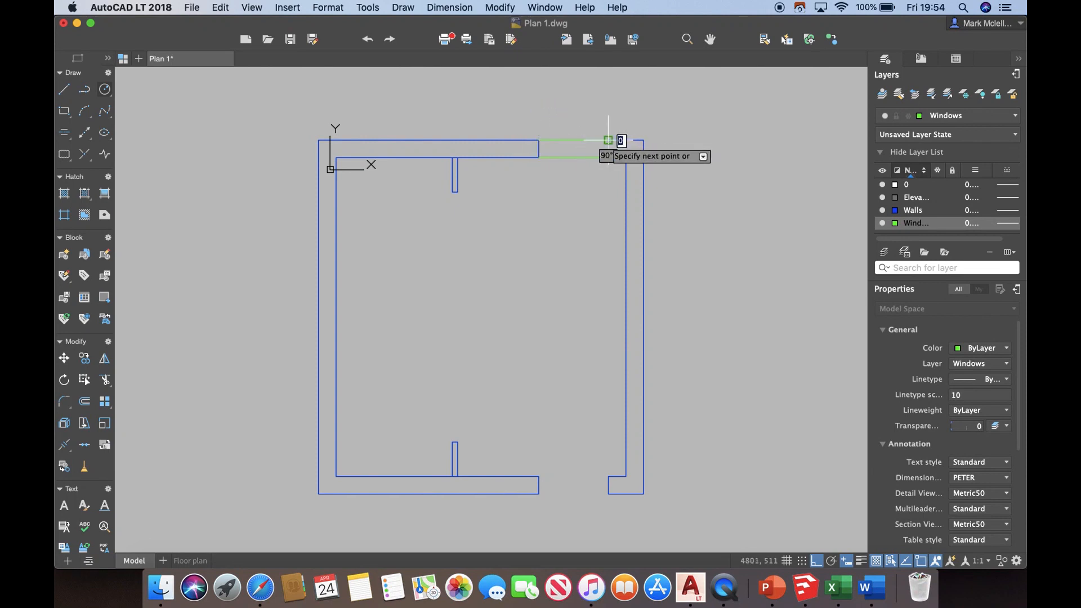
{"action": "key", "text": "Return"}
Draw a horizontal line across the upper opening between the midpoints of its two end lines.
{"action": "key", "text": "Return"}
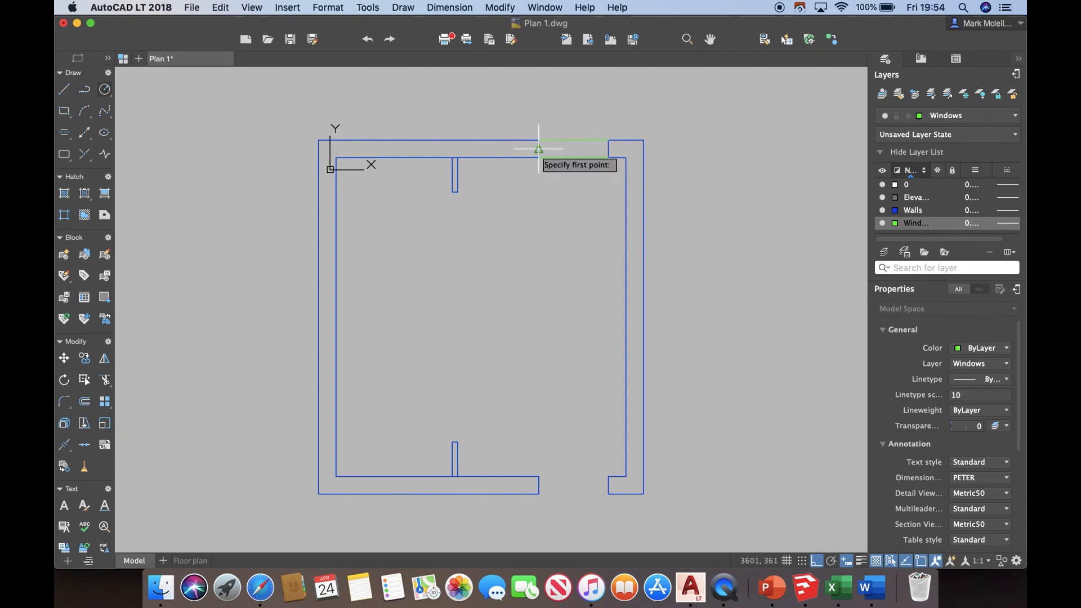
{"action": "left_click", "coordinate": [539, 149]}
{"action": "left_click", "coordinate": [608, 148]}
{"action": "key", "text": "Return"}
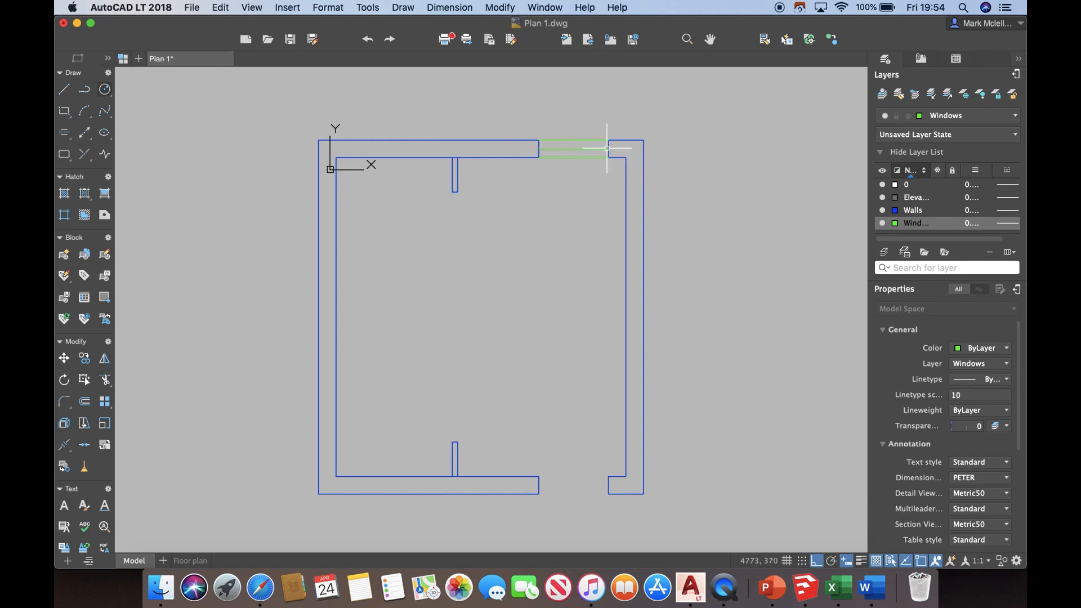
Offset the upper window's middle line 50 to both sides.
{"action": "scroll", "coordinate": [570, 144], "scroll_direction": "up", "scroll_amount": 3}
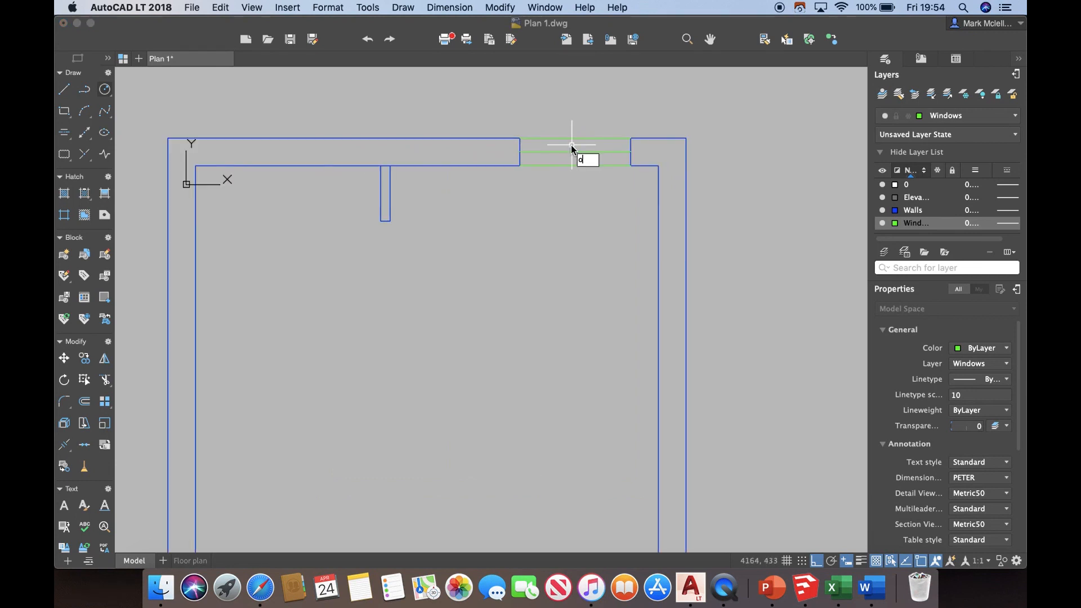
{"action": "key", "text": "Return"}
{"action": "type", "text": "50"}
{"action": "key", "text": "Return"}
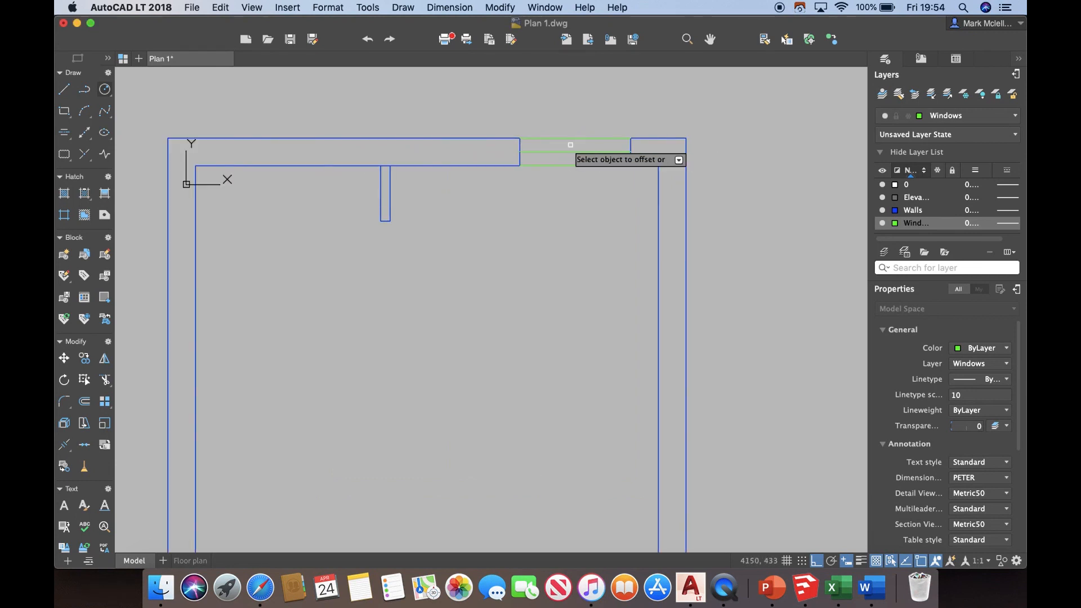
{"action": "scroll", "coordinate": [570, 145], "scroll_direction": "up", "scroll_amount": 3}
{"action": "left_click", "coordinate": [572, 156]}
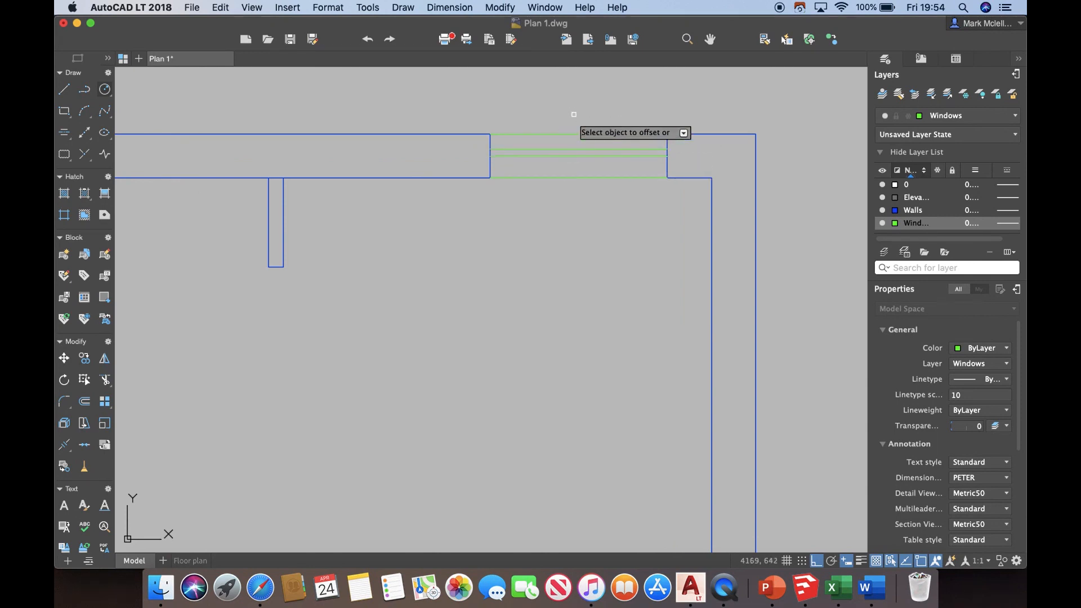
{"action": "left_click", "coordinate": [573, 219]}
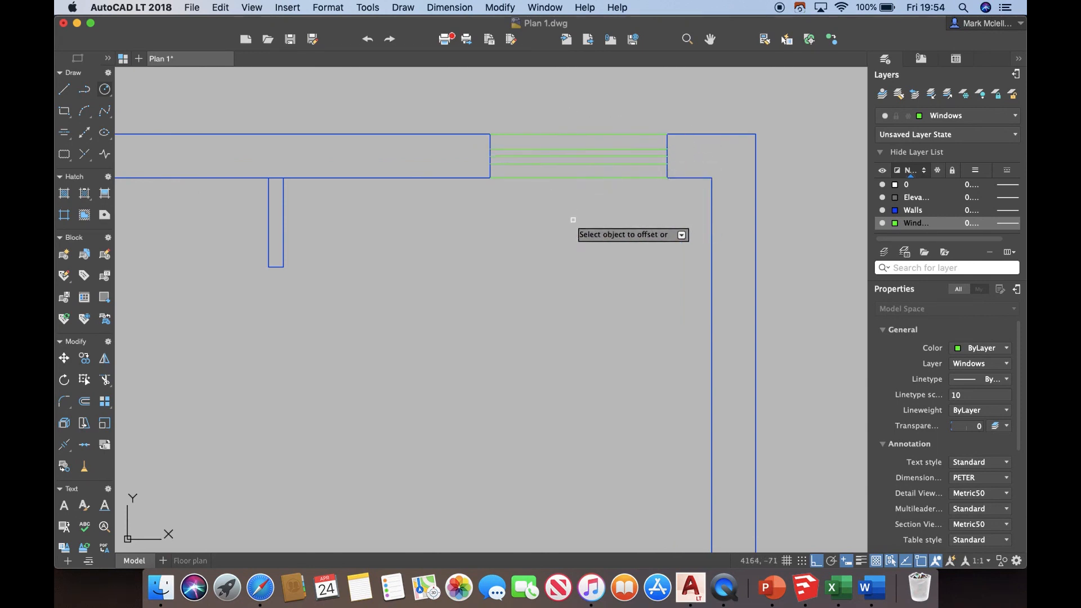
{"action": "key", "text": "Escape"}
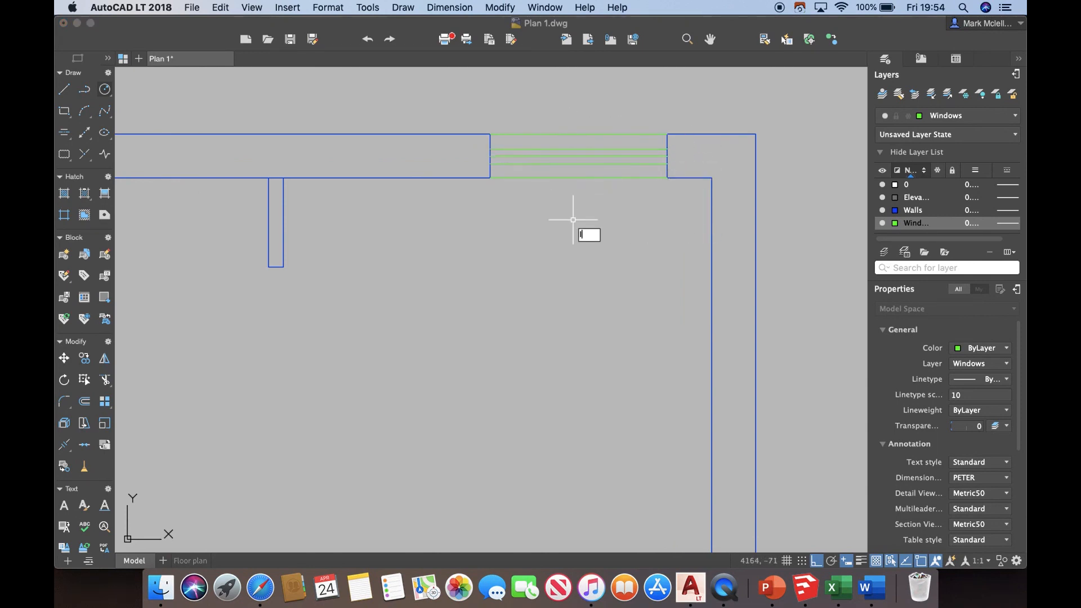
Draw a 100 long vertical line between the two offset lines, 50 in from the upper window's left end.
{"action": "type", "text": "l"}
{"action": "key", "text": "Return"}
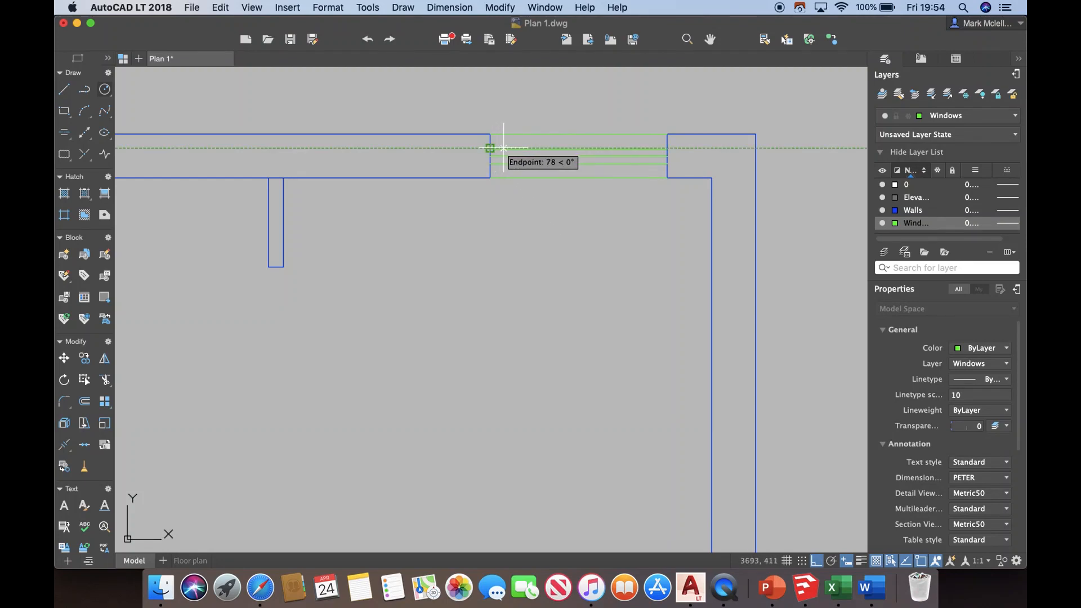
{"action": "left_click", "coordinate": [490, 148]}
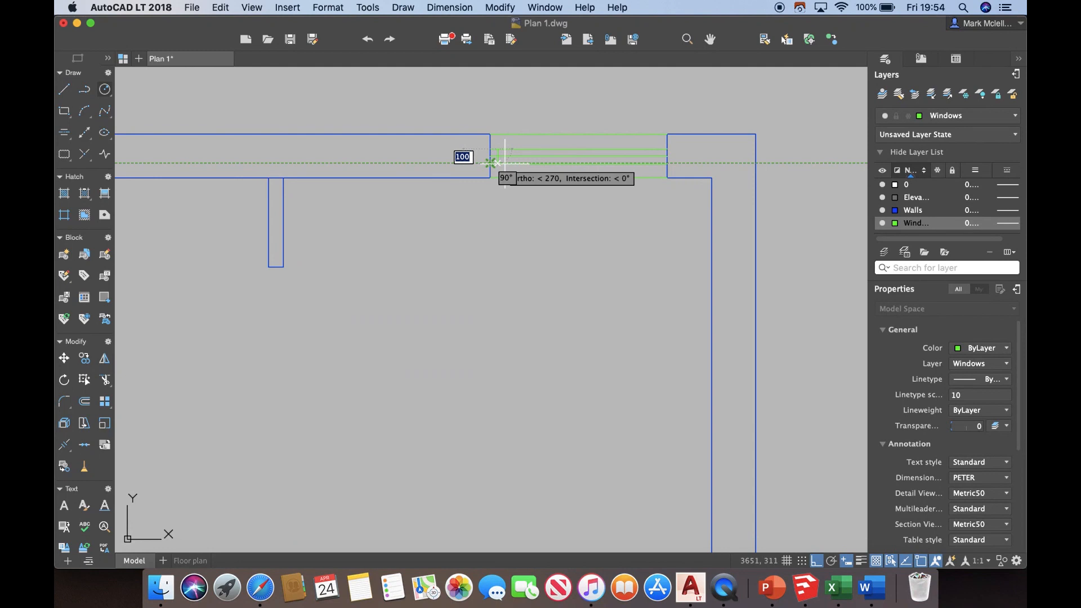
{"action": "left_click", "coordinate": [505, 164]}
{"action": "key", "text": "Return"}
Draw a matching 100 long vertical line between the offset lines, 50 in from the upper window's right end.
{"action": "key", "text": "Return"}
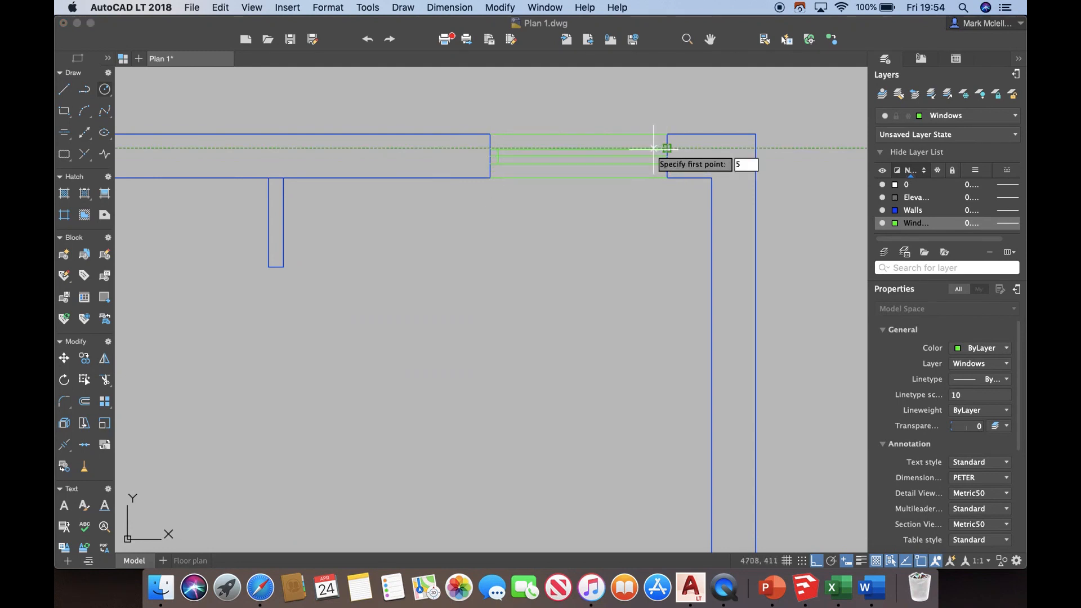
{"action": "left_click", "coordinate": [653, 149]}
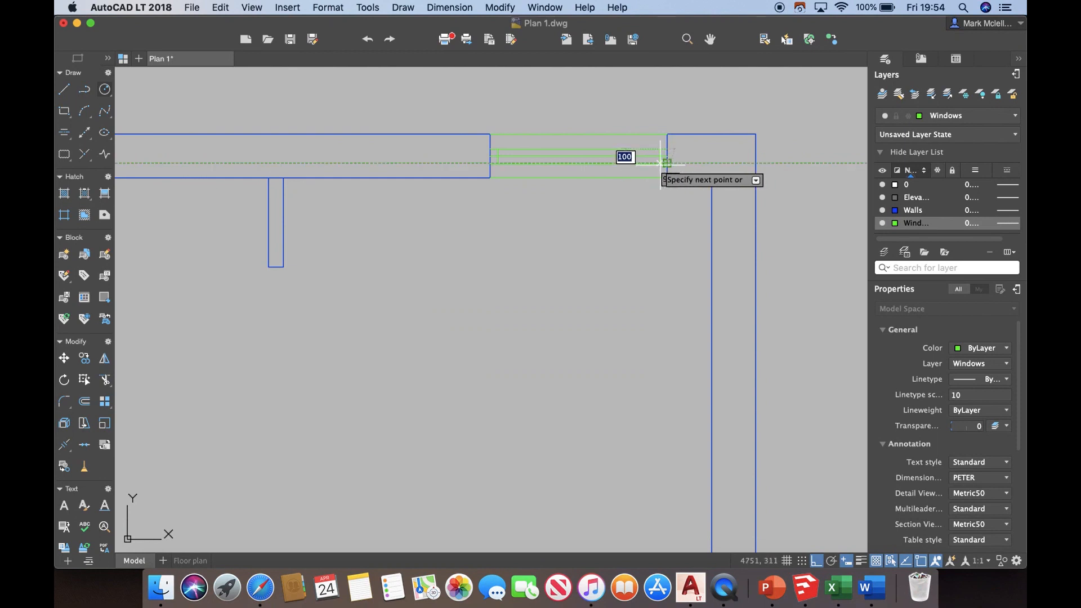
{"action": "left_click", "coordinate": [659, 164]}
{"action": "key", "text": "Return"}
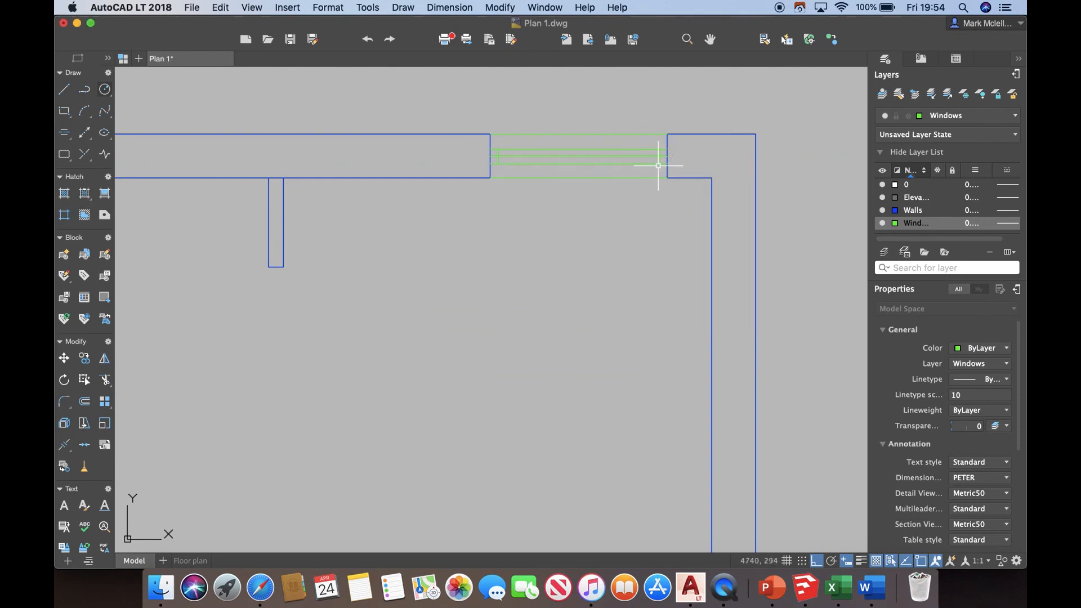
Trim the upper window's middle line at both ends, back to the two short vertical lines.
{"action": "type", "text": "tr"}
{"action": "key", "text": "Return"}
{"action": "scroll", "coordinate": [658, 165], "scroll_direction": "up", "scroll_amount": 5}
{"action": "left_click", "coordinate": [662, 153]}
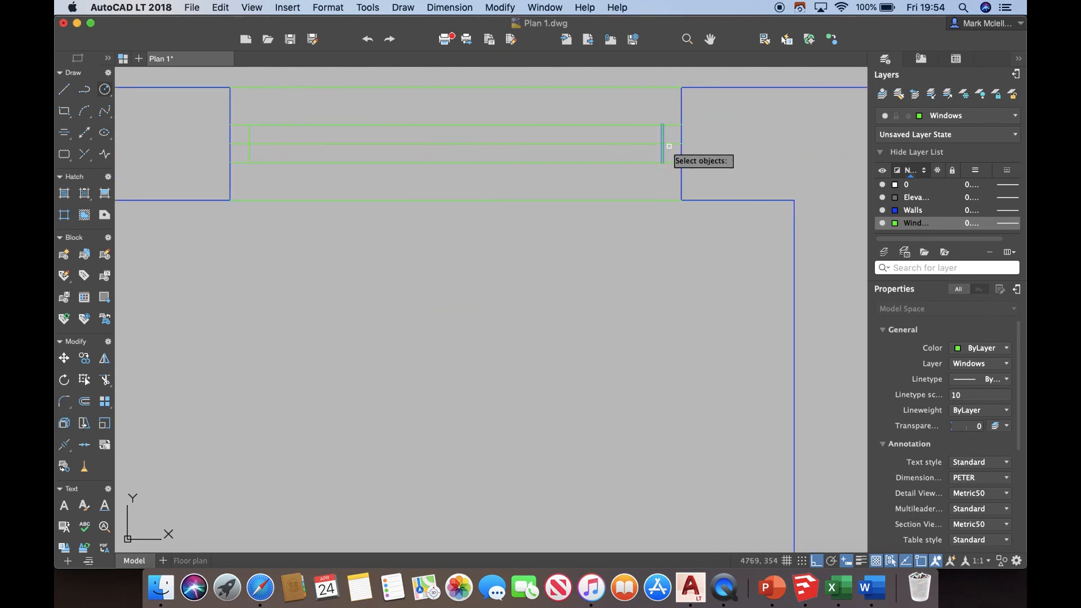
{"action": "key", "text": "Return"}
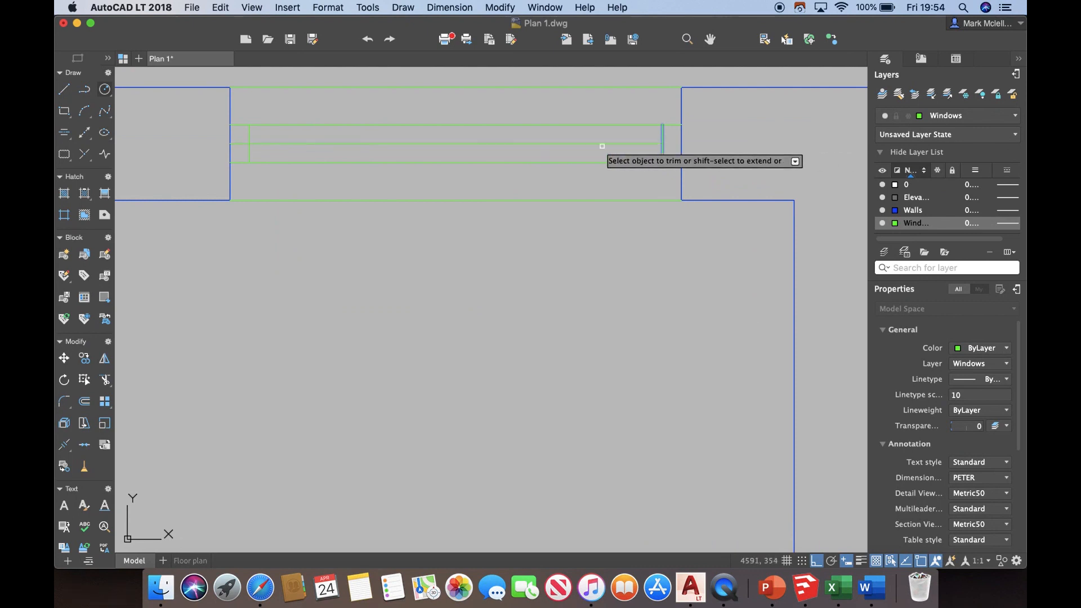
{"action": "left_click", "coordinate": [259, 161]}
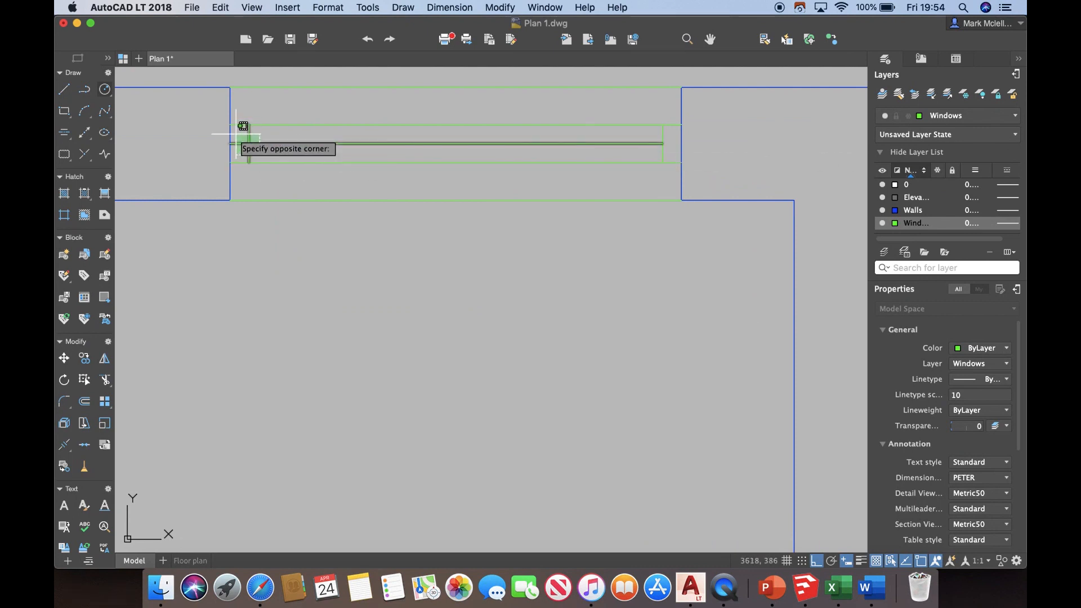
{"action": "left_click", "coordinate": [236, 136]}
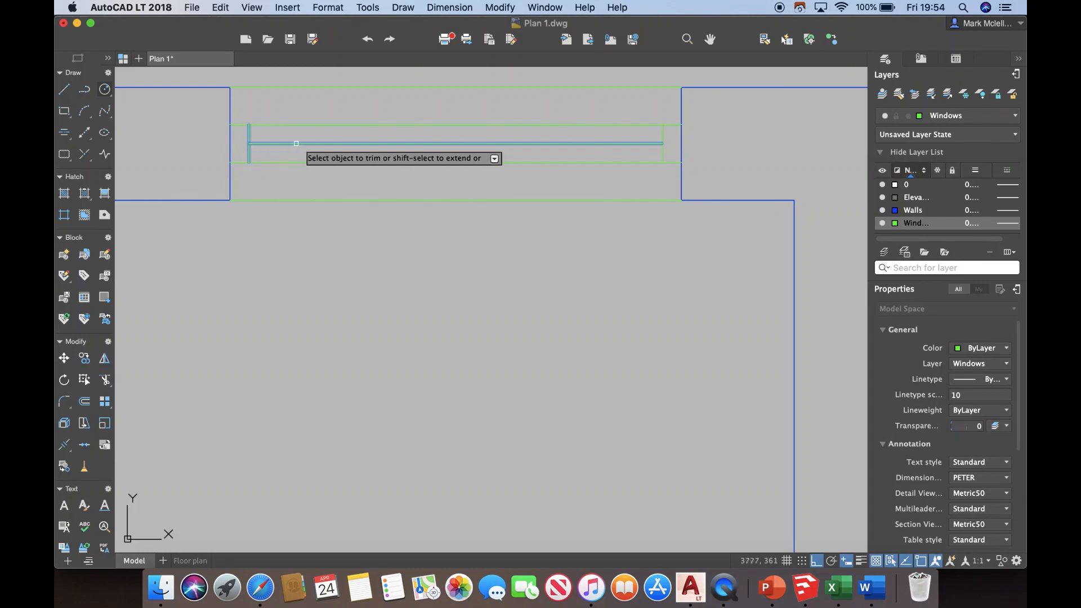
Mirror the whole upper window into the lower wall's opening about a horizontal line through the right wall's midpoint, keeping the original.
{"action": "scroll", "coordinate": [321, 145], "scroll_direction": "down", "scroll_amount": 8}
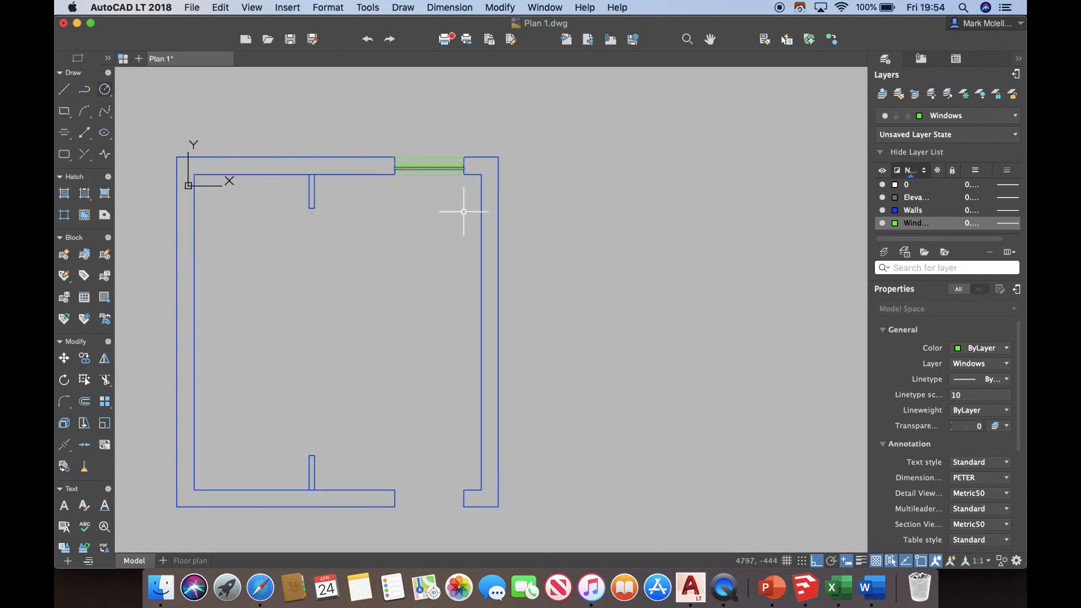
{"action": "scroll", "coordinate": [466, 197], "scroll_direction": "down", "scroll_amount": 4}
{"action": "scroll", "coordinate": [459, 182], "scroll_direction": "up", "scroll_amount": 2}
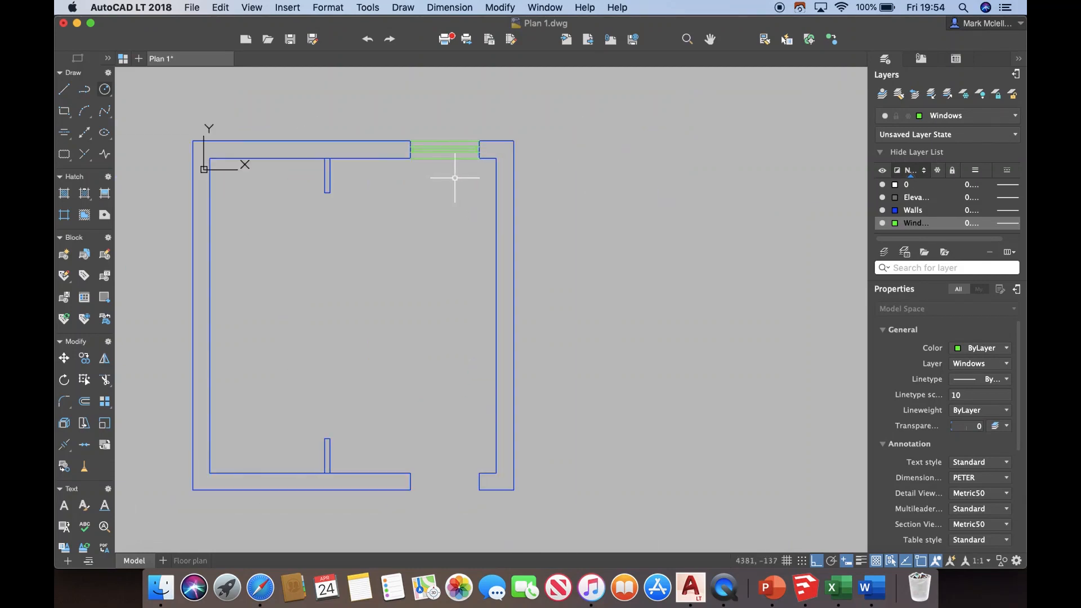
{"action": "type", "text": "mi"}
{"action": "key", "text": "Return"}
{"action": "scroll", "coordinate": [443, 154], "scroll_direction": "up", "scroll_amount": 3}
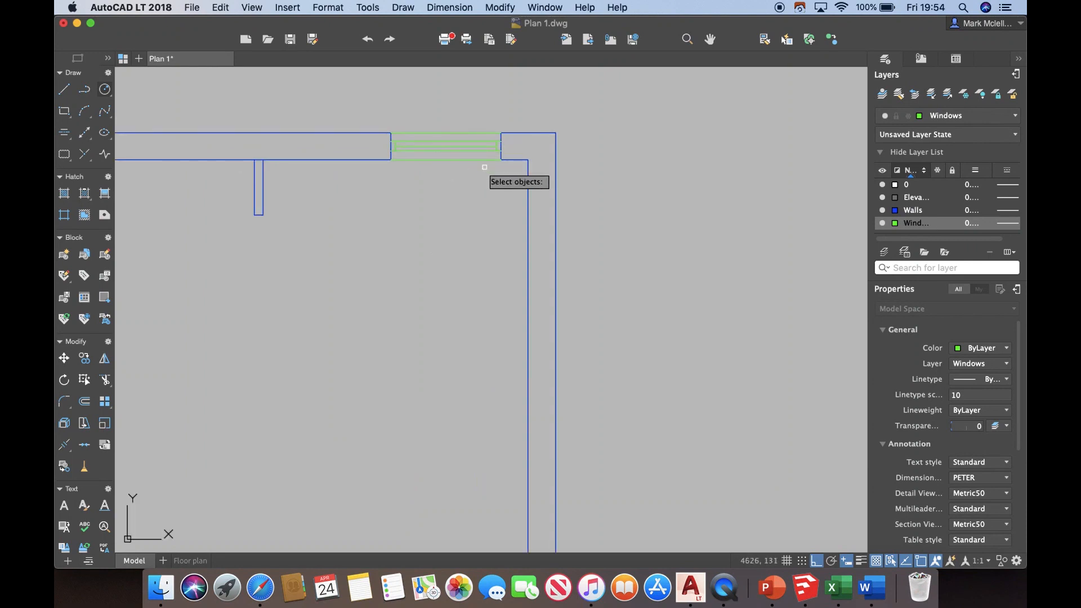
{"action": "left_click", "coordinate": [498, 167]}
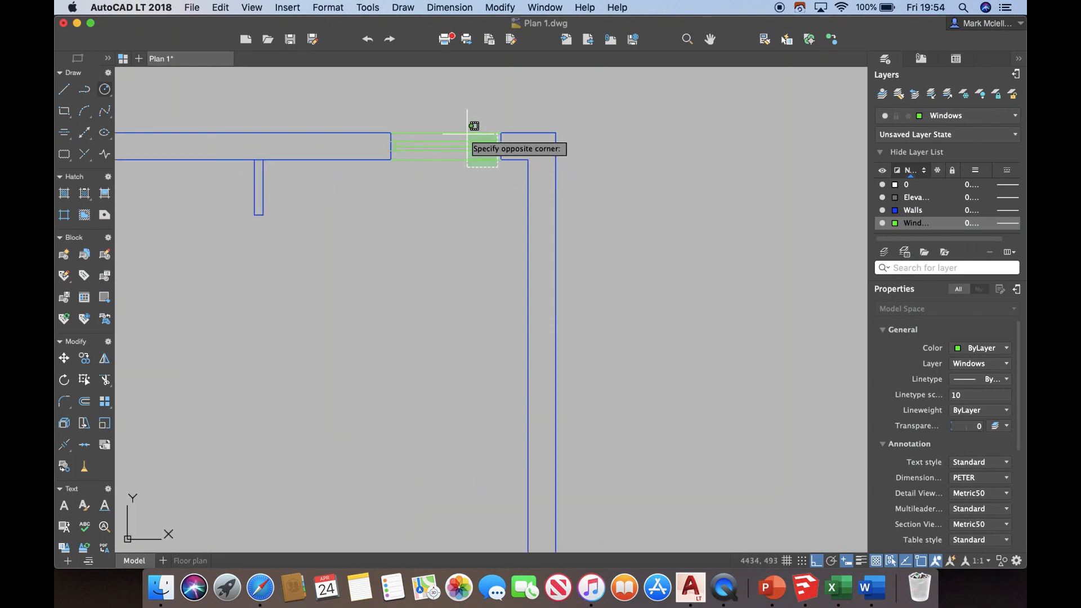
{"action": "left_click", "coordinate": [390, 116]}
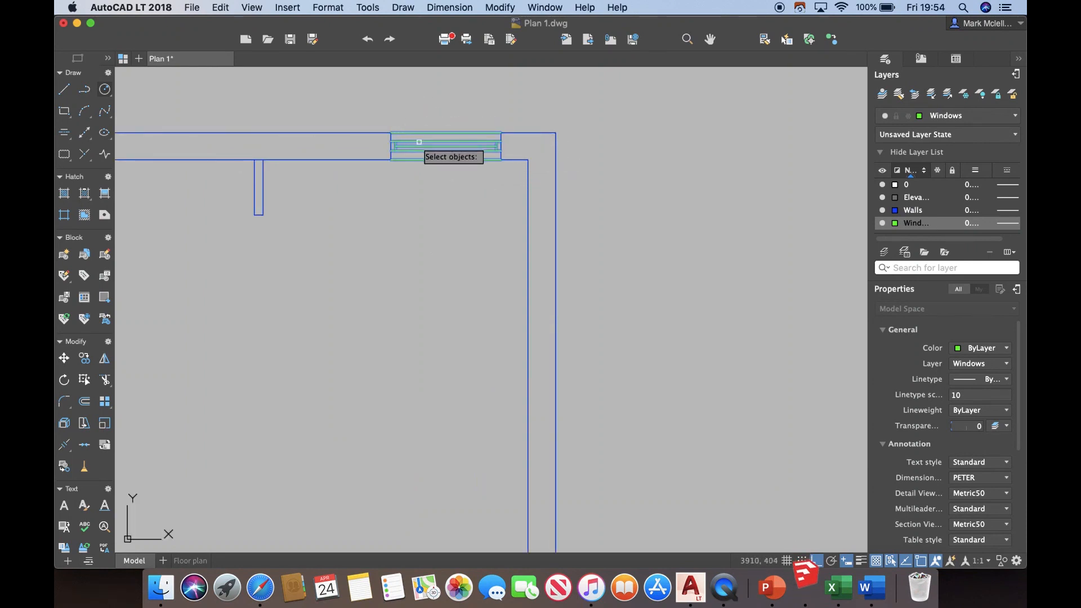
{"action": "scroll", "coordinate": [419, 142], "scroll_direction": "down", "scroll_amount": 3}
{"action": "key", "text": "Return"}
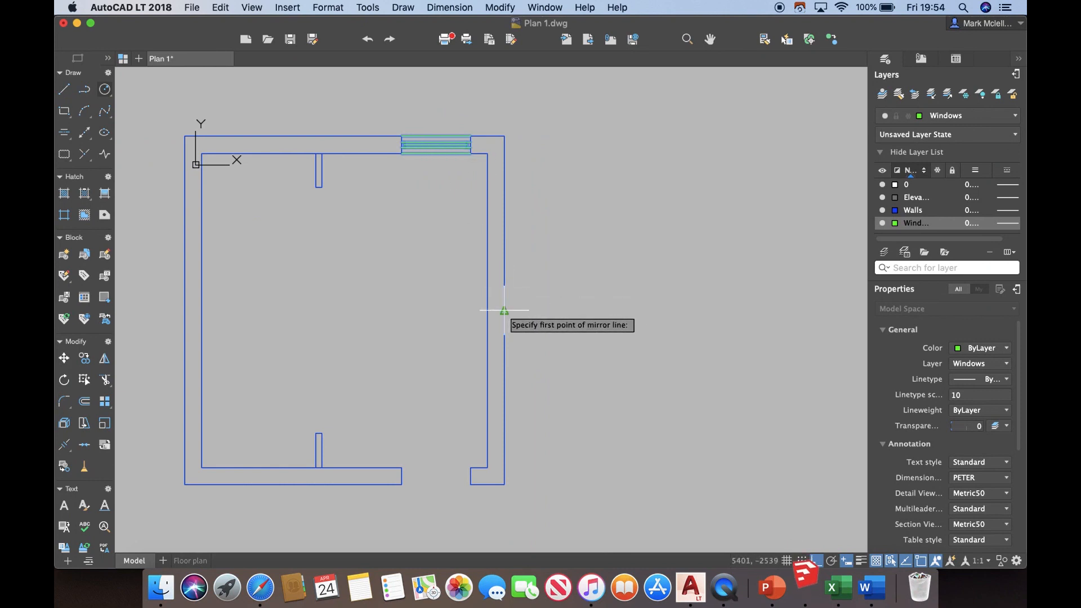
{"action": "left_click", "coordinate": [504, 310]}
{"action": "left_click", "coordinate": [571, 308]}
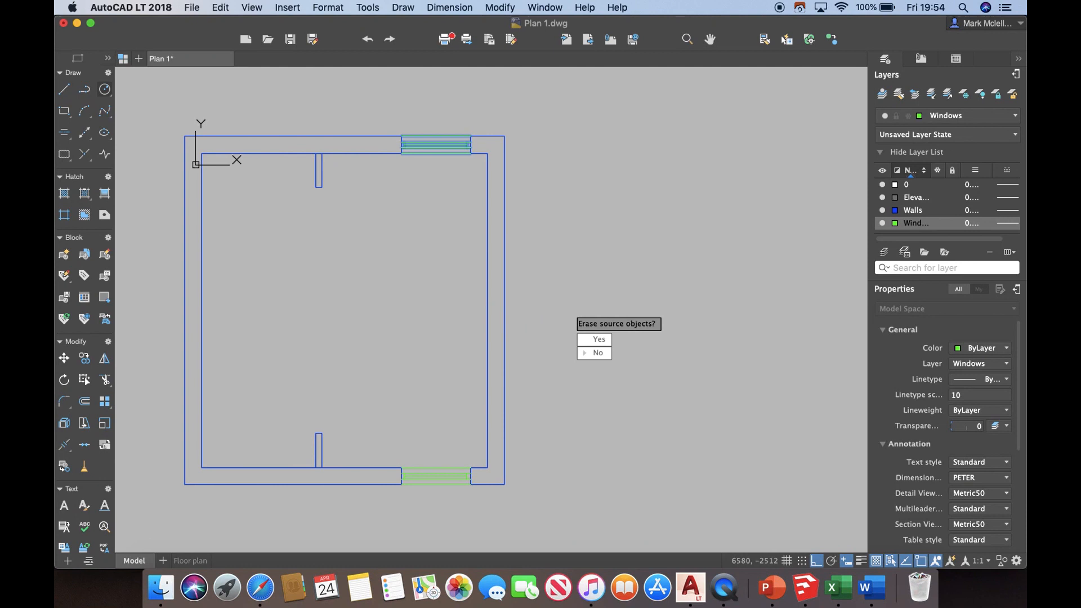
{"action": "key", "text": "Return"}
Create a new layer named Room names, colour it red and make it the current layer.
{"action": "middle_click_drag", "start_coordinate": [537, 291], "coordinate": [734, 260]}
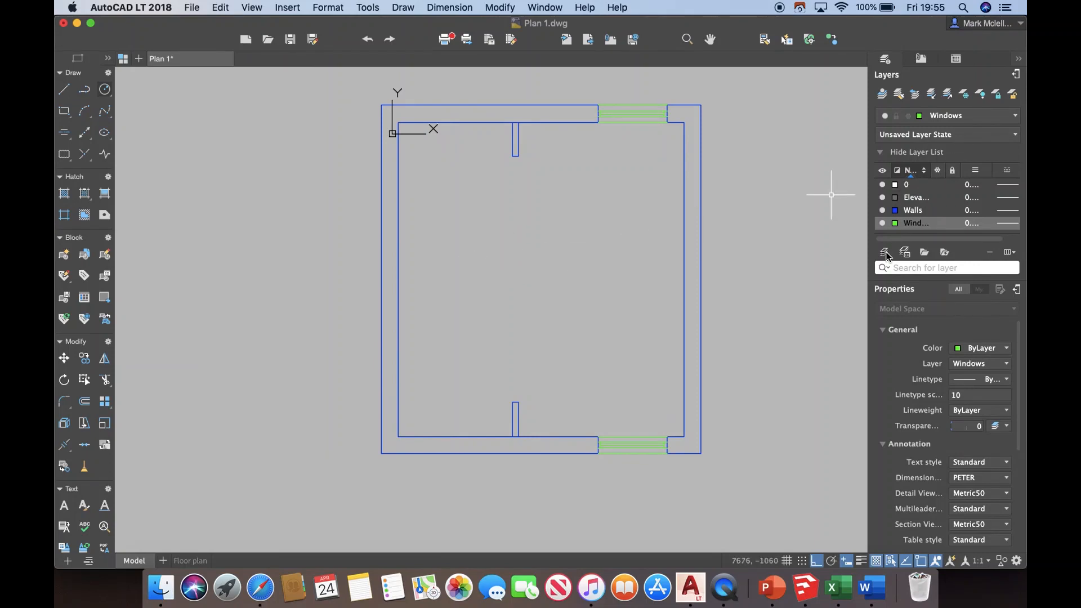
{"action": "left_click", "coordinate": [885, 253]}
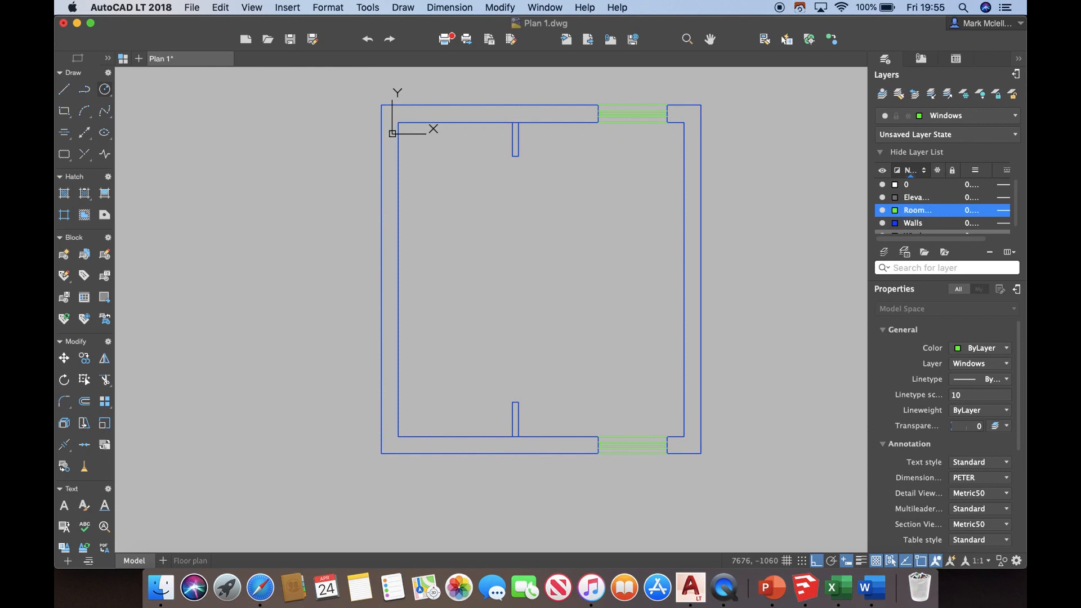
{"action": "left_click", "coordinate": [895, 210]}
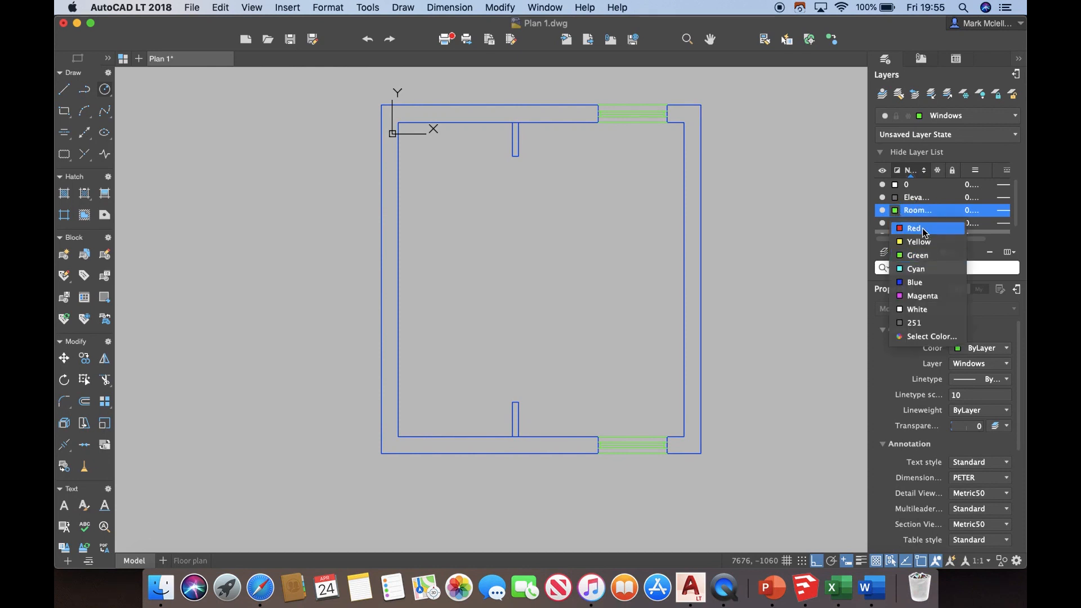
{"action": "left_click", "coordinate": [919, 229]}
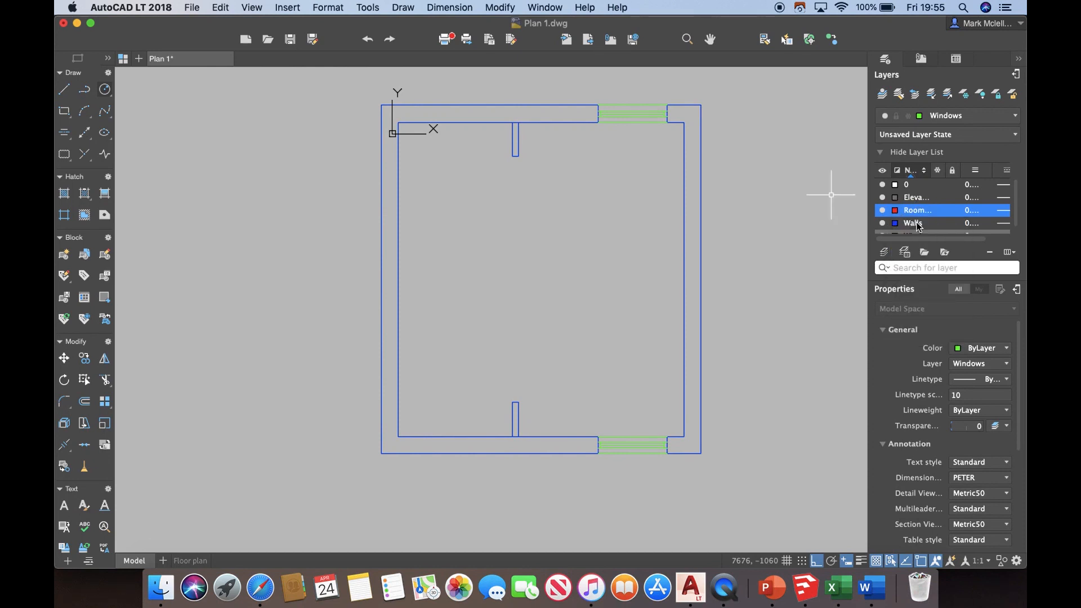
{"action": "double_click", "coordinate": [915, 211]}
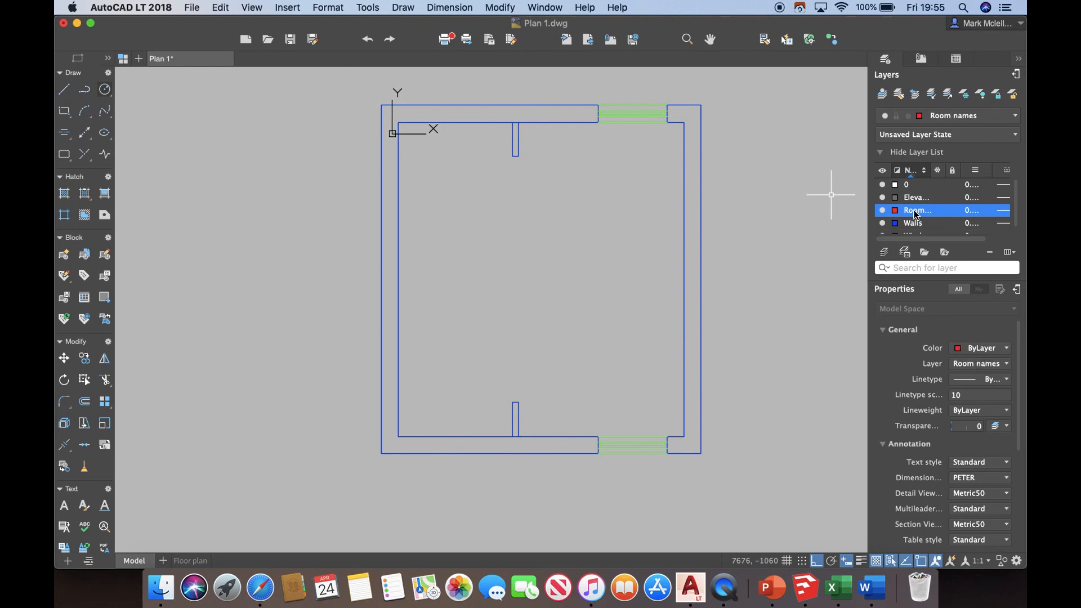
Add the single-line text "Workshop" in the middle of the room to the right of the short partition stubs.
{"action": "left_click", "coordinate": [403, 8]}
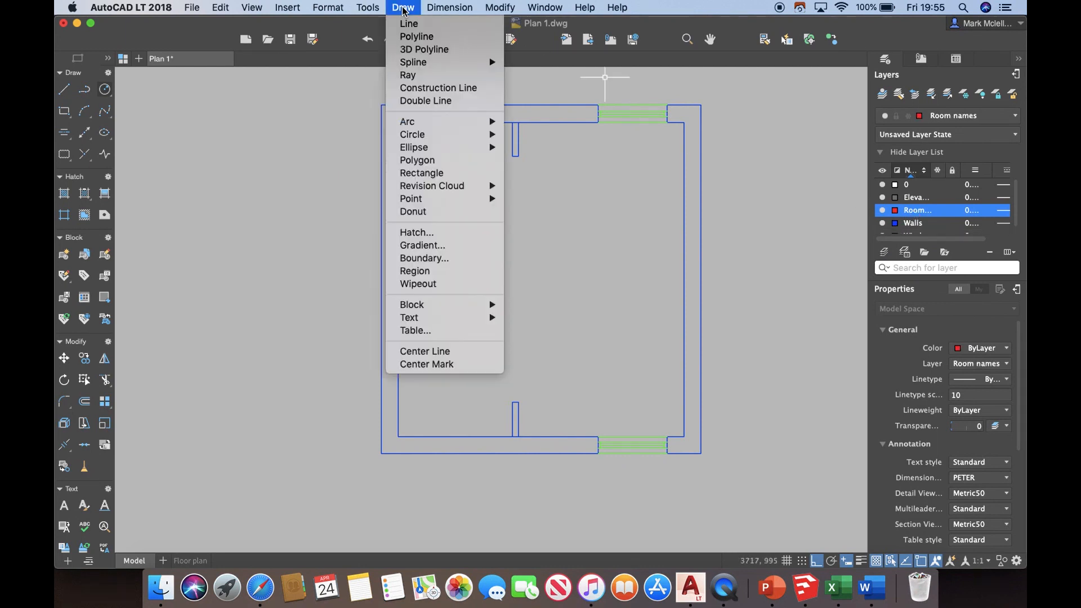
{"action": "mouse_move", "coordinate": [467, 317]}
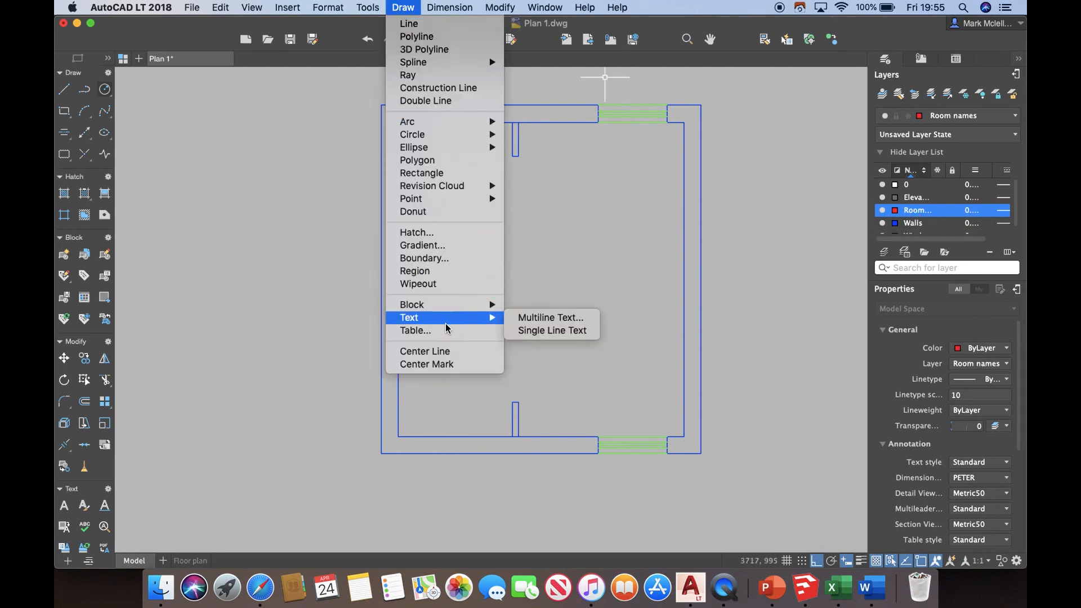
{"action": "left_click", "coordinate": [554, 333]}
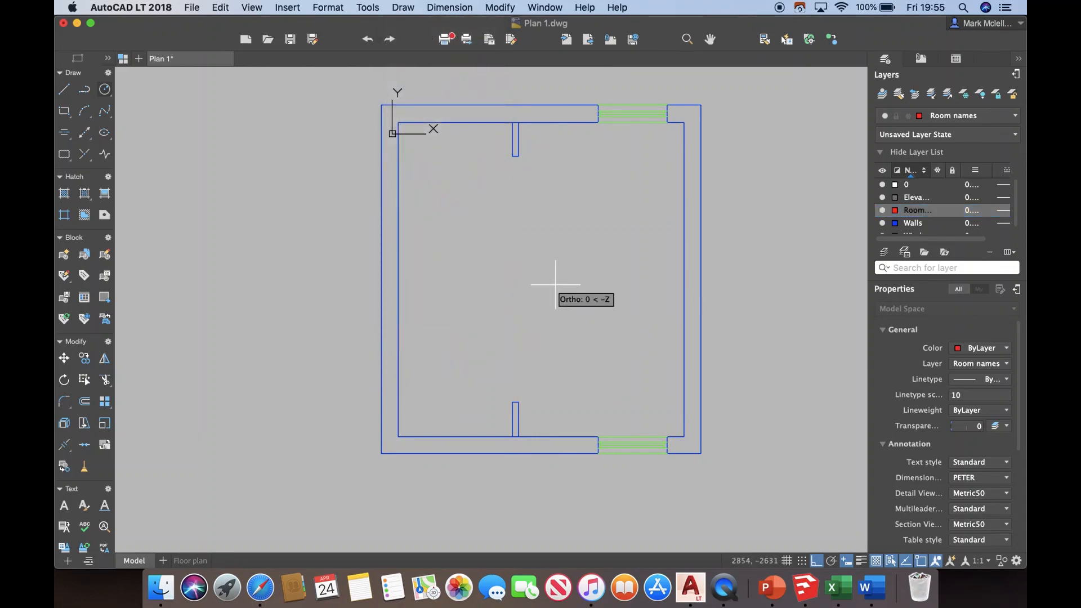
{"action": "left_click", "coordinate": [617, 282]}
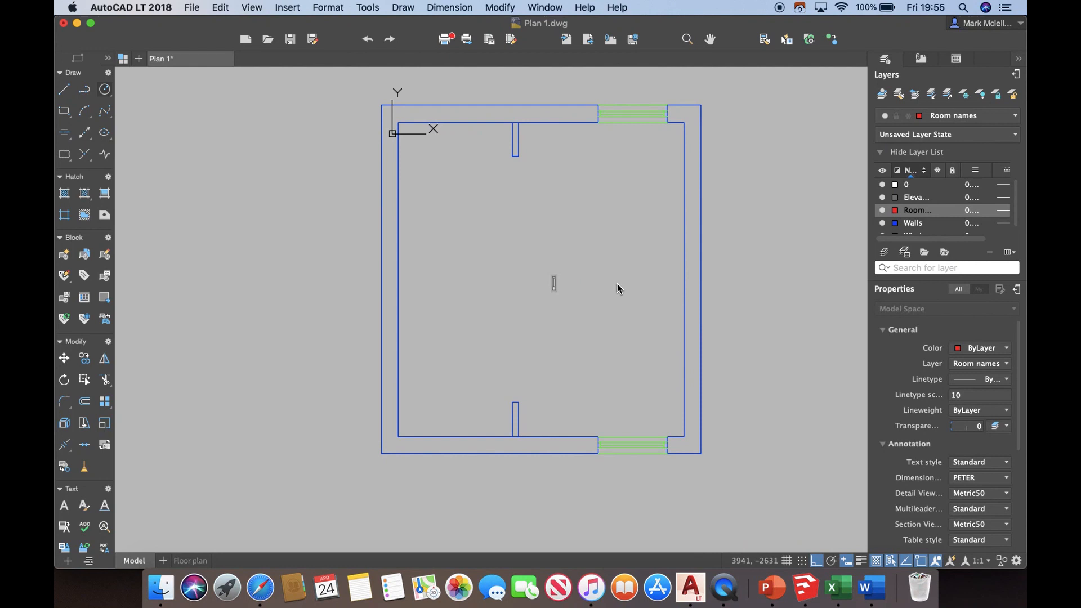
{"action": "type", "text": "Workshop"}
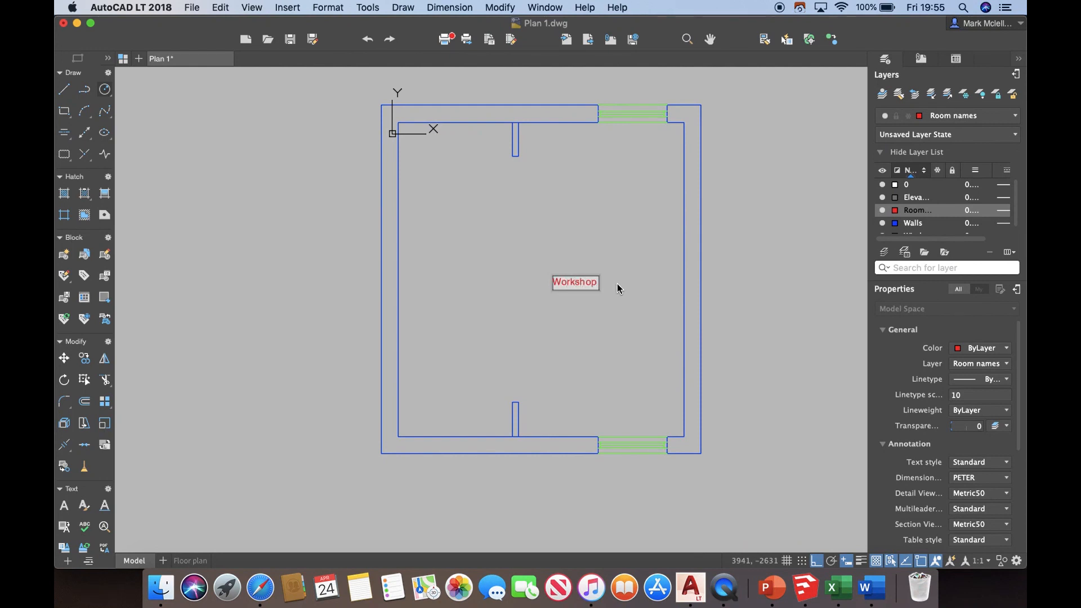
{"action": "key", "text": "Return"}
{"action": "key", "text": "Return"}
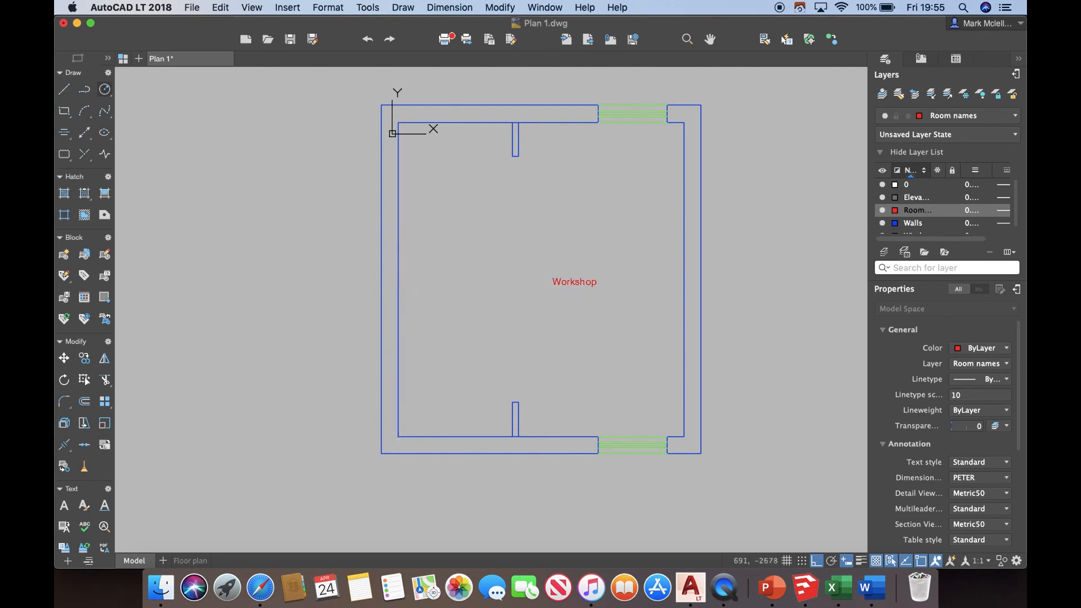
Add the single-line text "Store" in the area left of the partition stubs, level with the Workshop label.
{"action": "key", "text": "Return"}
{"action": "left_click", "coordinate": [428, 283]}
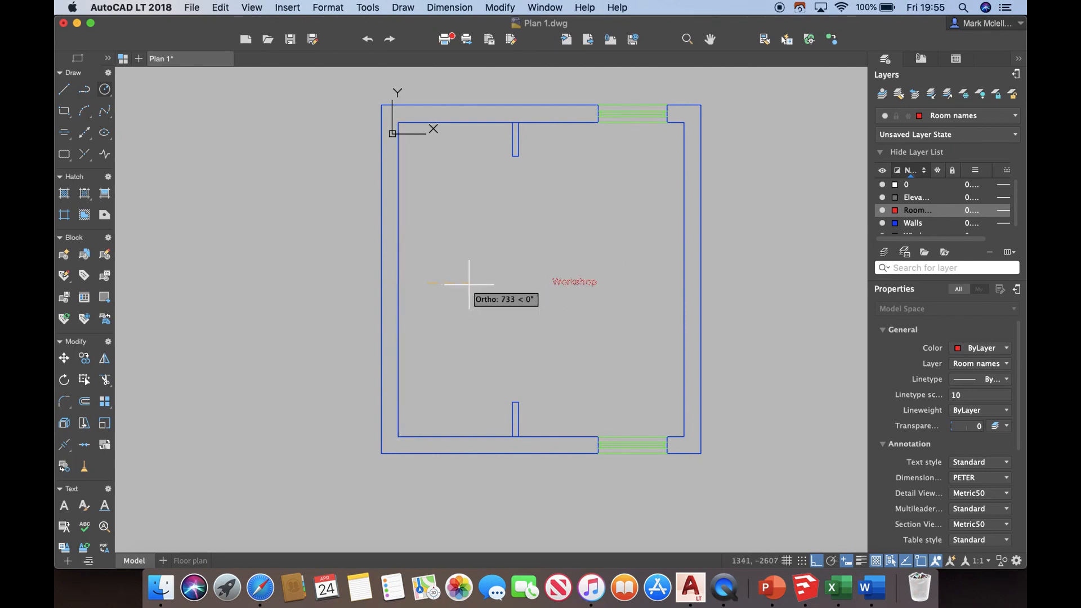
{"action": "left_click", "coordinate": [469, 285]}
{"action": "type", "text": "St"}
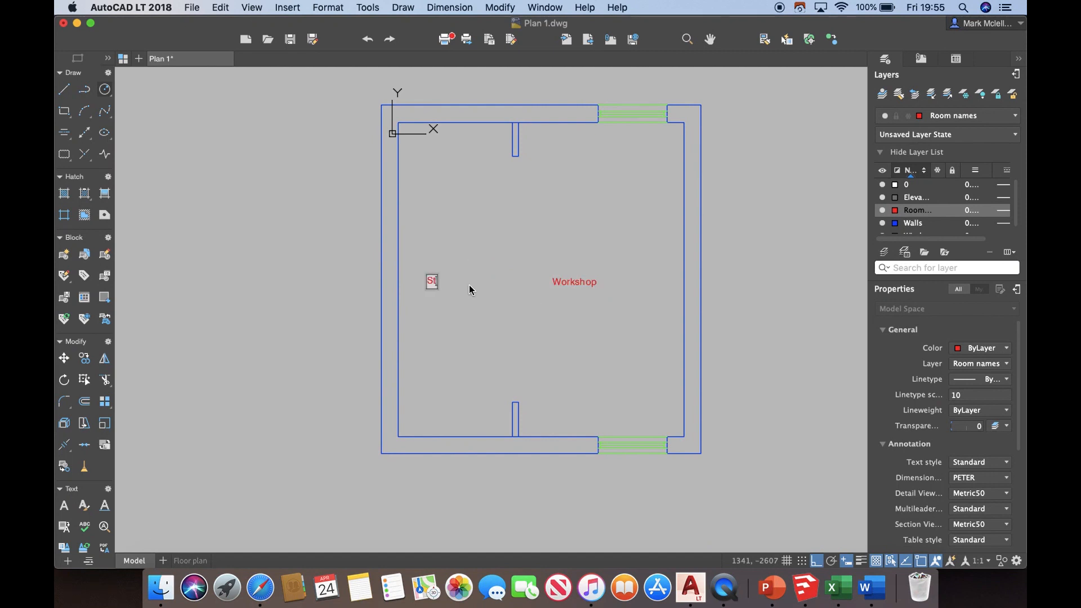
{"action": "key", "text": "Return"}
{"action": "key", "text": "Return"}
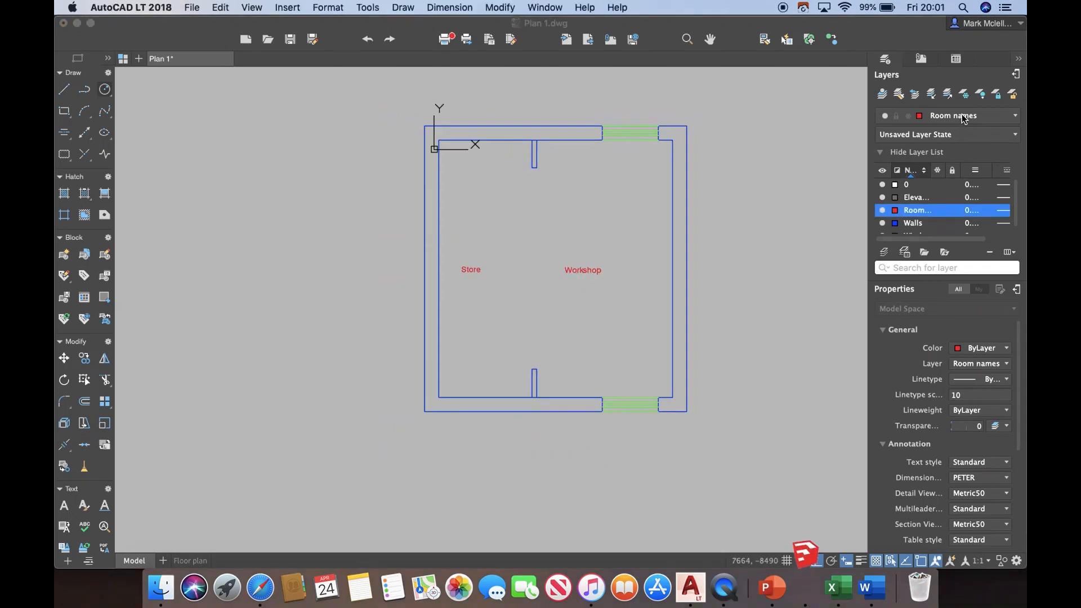
Make Walls the current layer and offset the short outer line of the upper wall's right end 600 downward across the right wall.
{"action": "left_click", "coordinate": [958, 116]}
{"action": "left_click", "coordinate": [941, 190]}
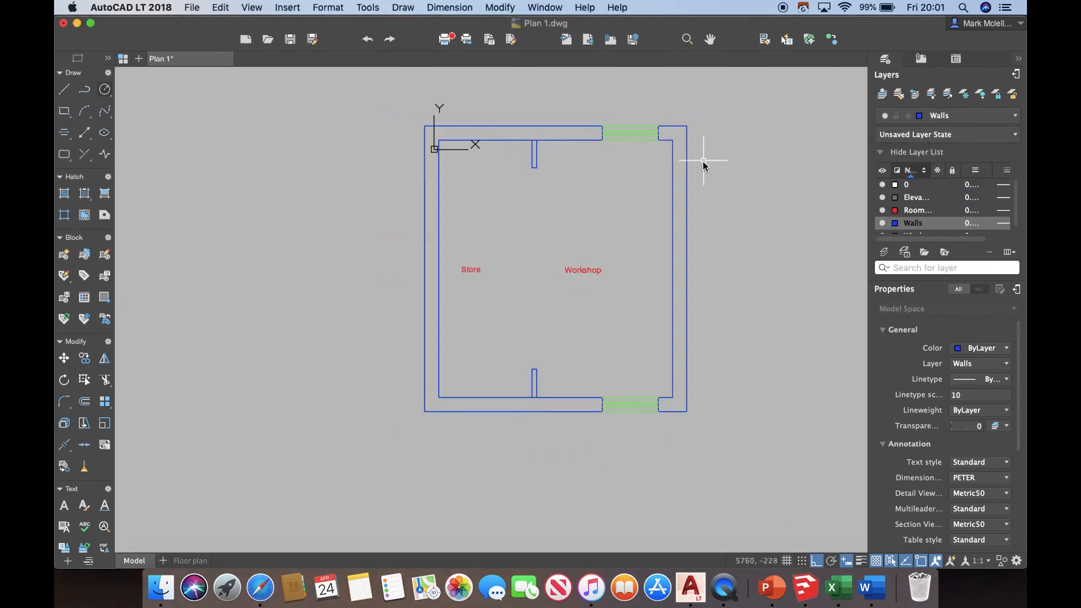
{"action": "key", "text": "o"}
{"action": "key", "text": "Return"}
{"action": "type", "text": "600"}
{"action": "key", "text": "Return"}
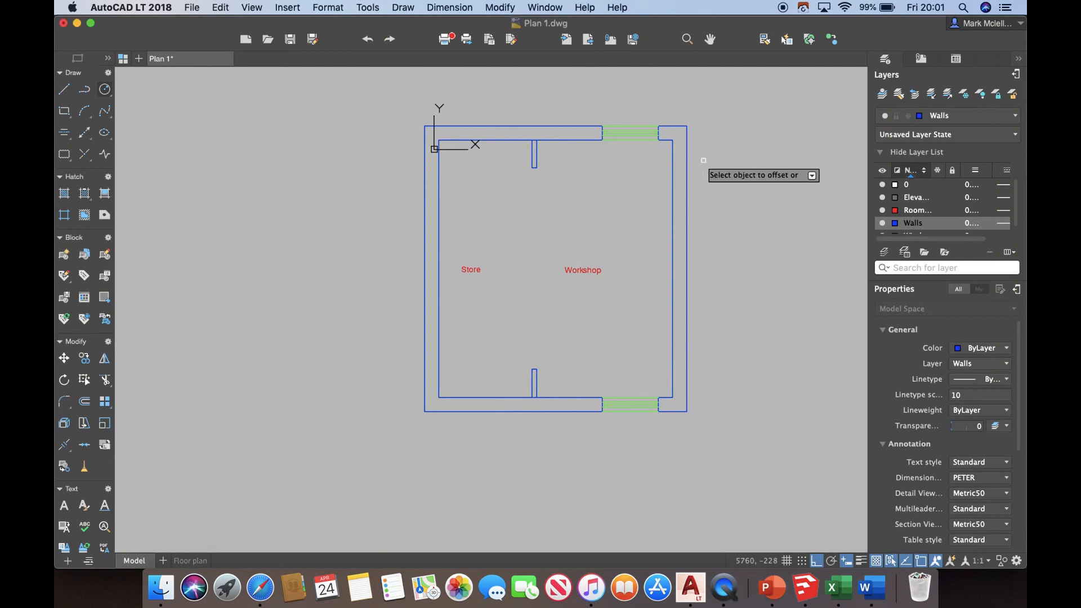
{"action": "left_click", "coordinate": [686, 134]}
{"action": "left_click", "coordinate": [717, 188]}
{"action": "key", "text": "Escape"}
Trim the offset line back to the inner face of the right wall.
{"action": "type", "text": "tr"}
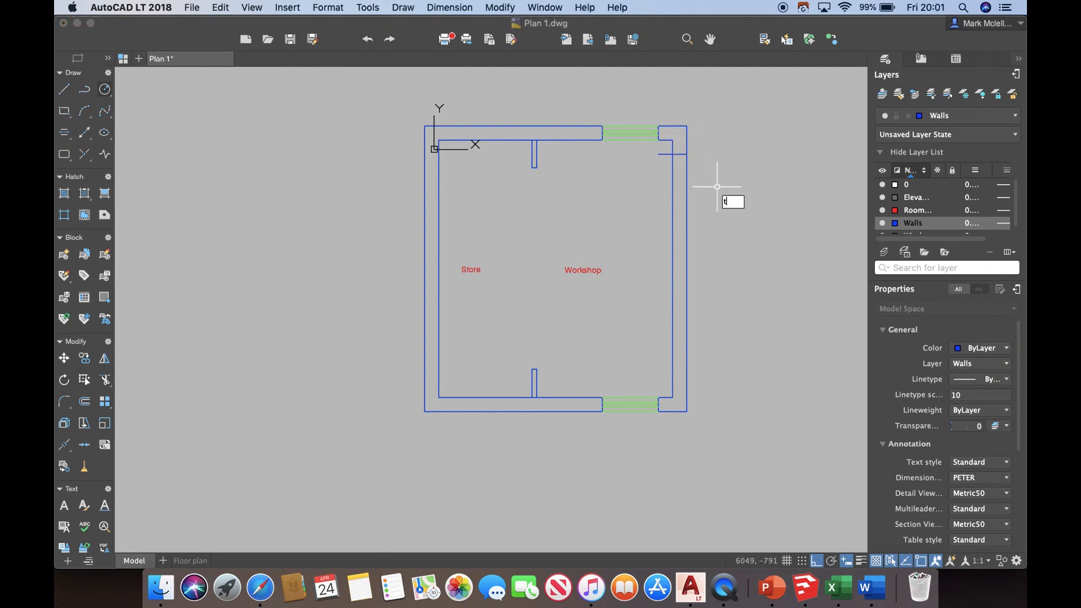
{"action": "key", "text": "Return"}
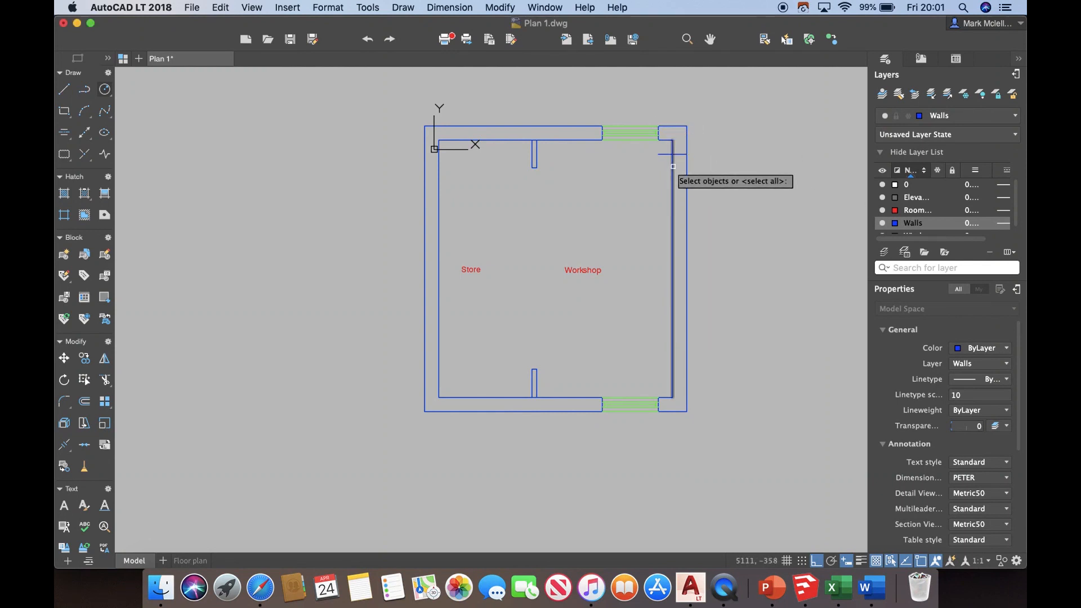
{"action": "left_click", "coordinate": [673, 167]}
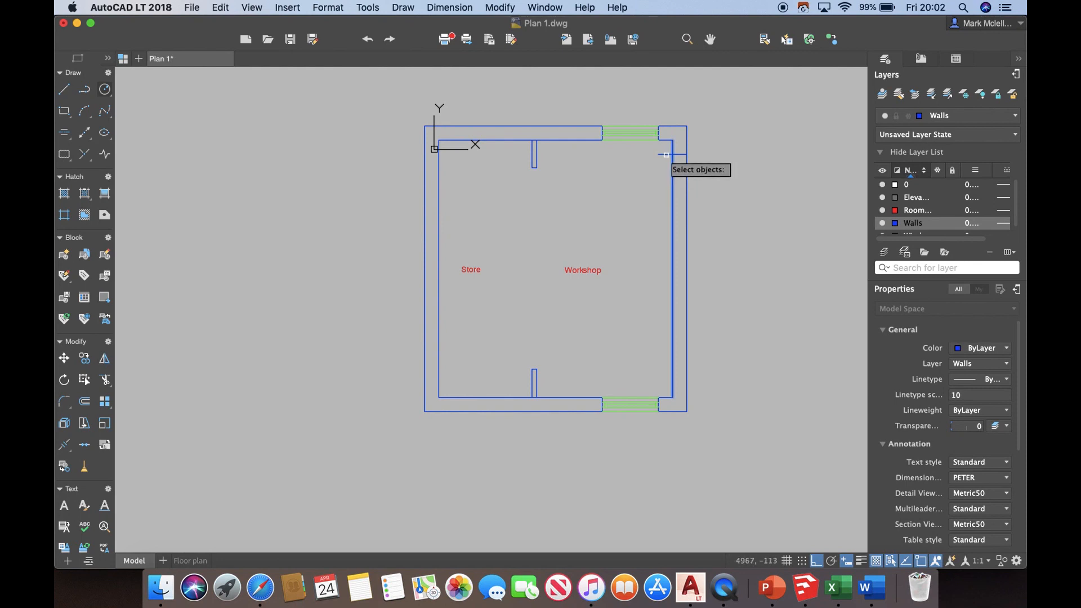
{"action": "key", "text": "Return"}
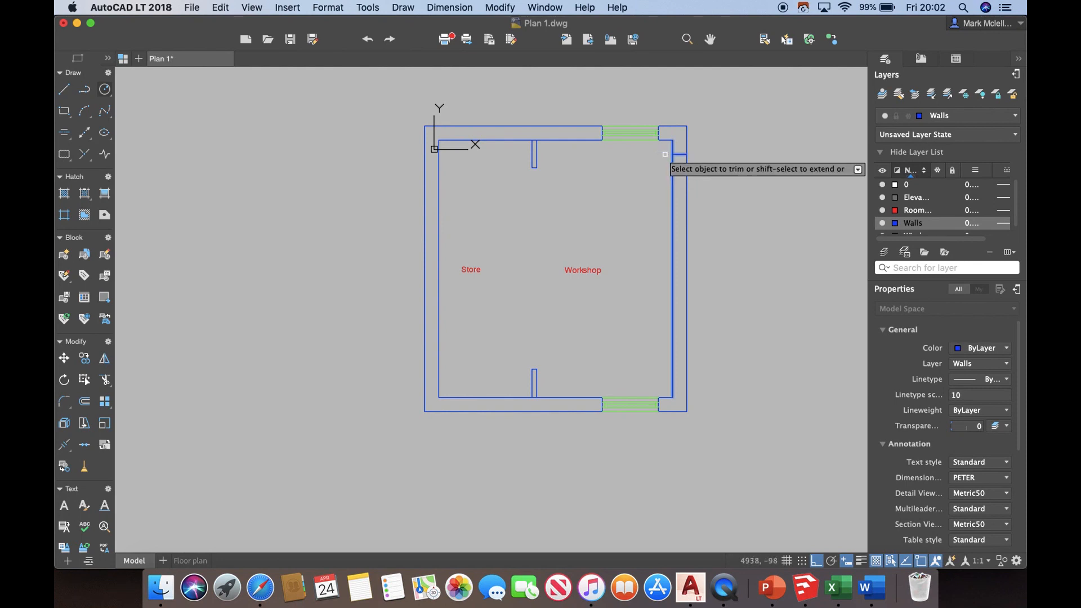
{"action": "key", "text": "Escape"}
Offset the short line across the right wall 3000 downward to mark the opening's lower end.
{"action": "type", "text": "o"}
{"action": "key", "text": "Return"}
{"action": "type", "text": "30"}
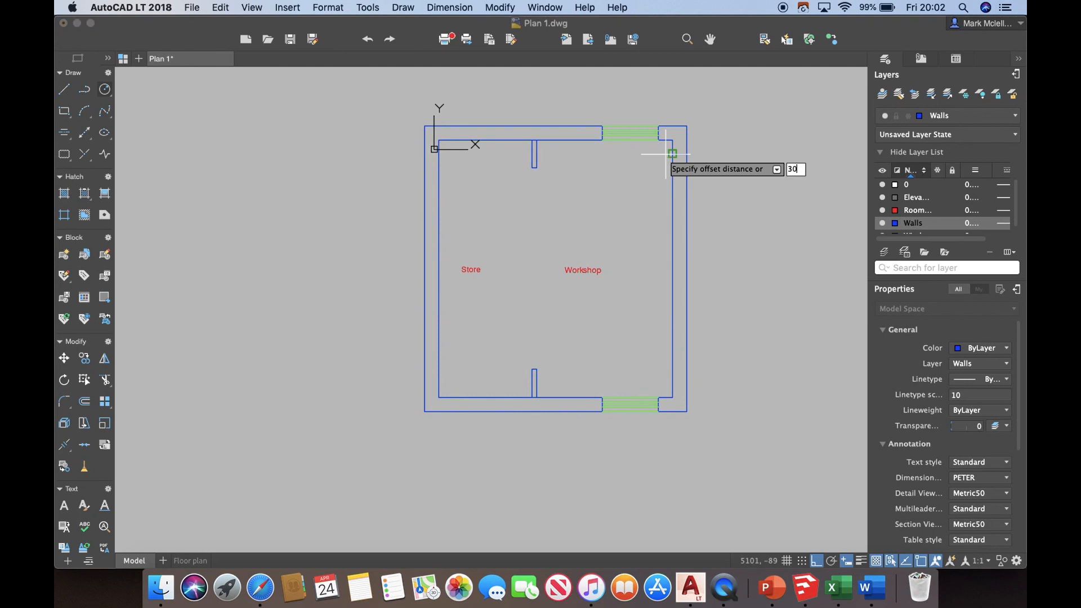
{"action": "type", "text": "00"}
{"action": "key", "text": "Return"}
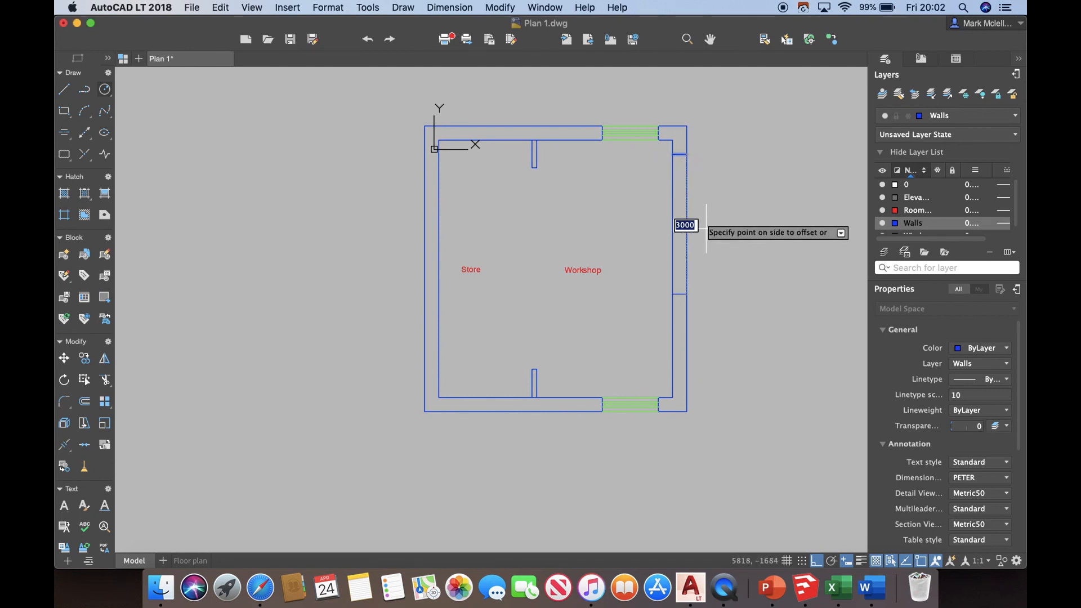
{"action": "left_click", "coordinate": [716, 305]}
Trim both faces of the right wall between the two short cross lines to form the 3000 opening.
{"action": "left_click", "coordinate": [669, 149]}
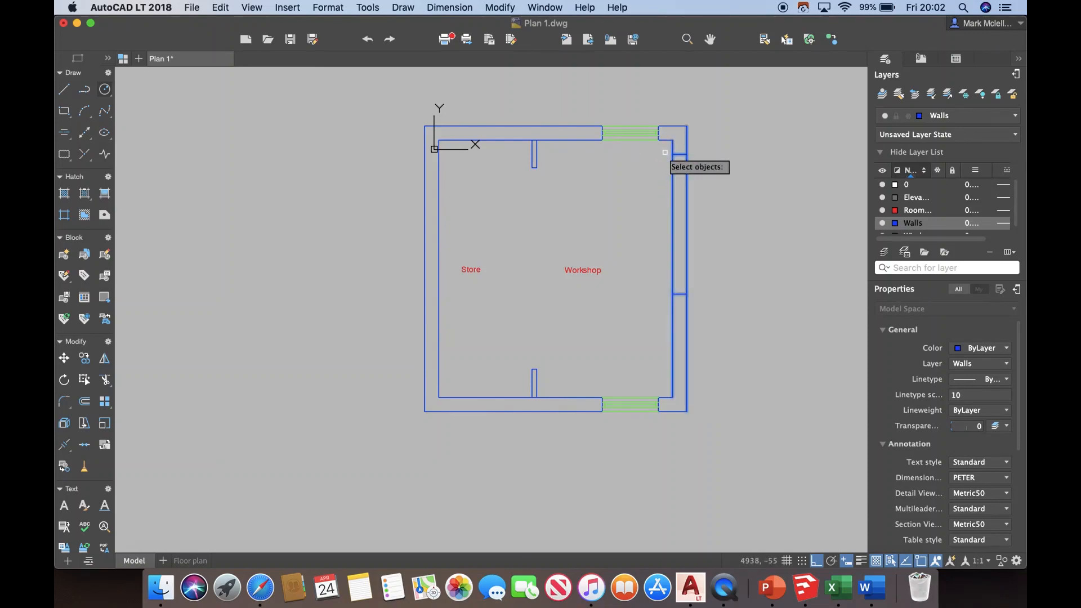
{"action": "key", "text": "Return"}
{"action": "left_click", "coordinate": [702, 197]}
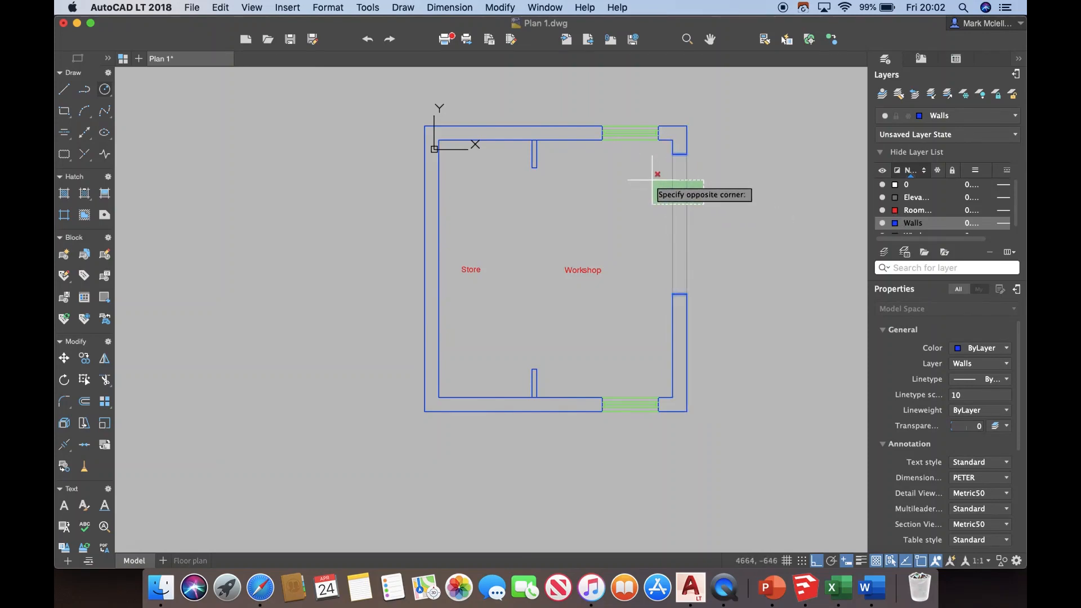
{"action": "left_click", "coordinate": [653, 179]}
{"action": "key", "text": "Return"}
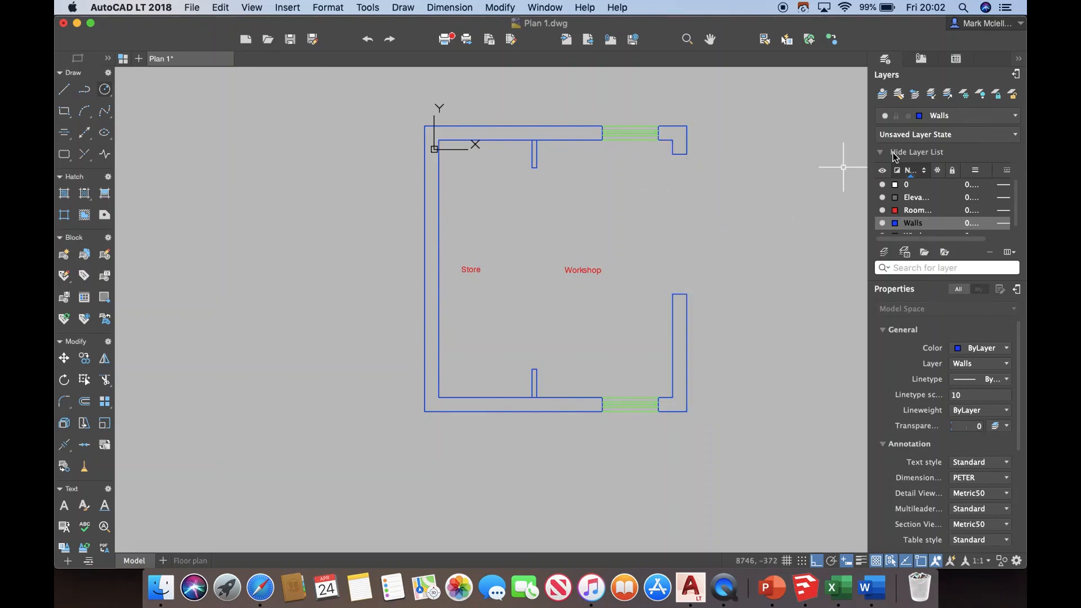
On the Windows layer, draw a closed rectangular polyline 100 wide just below the upper end of the right wall's opening.
{"action": "left_click", "coordinate": [961, 121]}
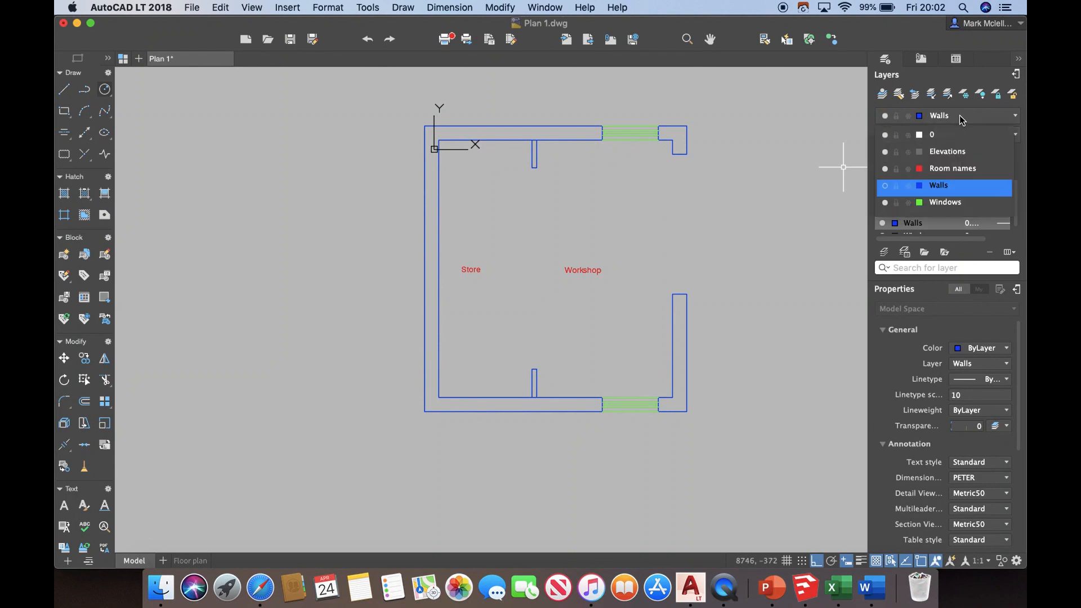
{"action": "left_click", "coordinate": [944, 203]}
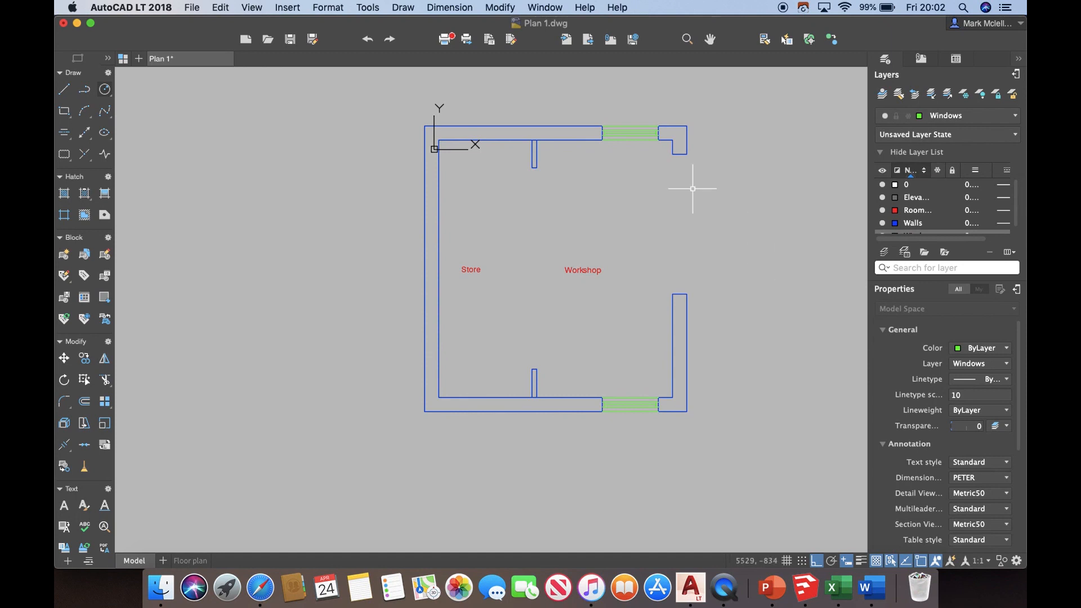
{"action": "left_click", "coordinate": [410, 9]}
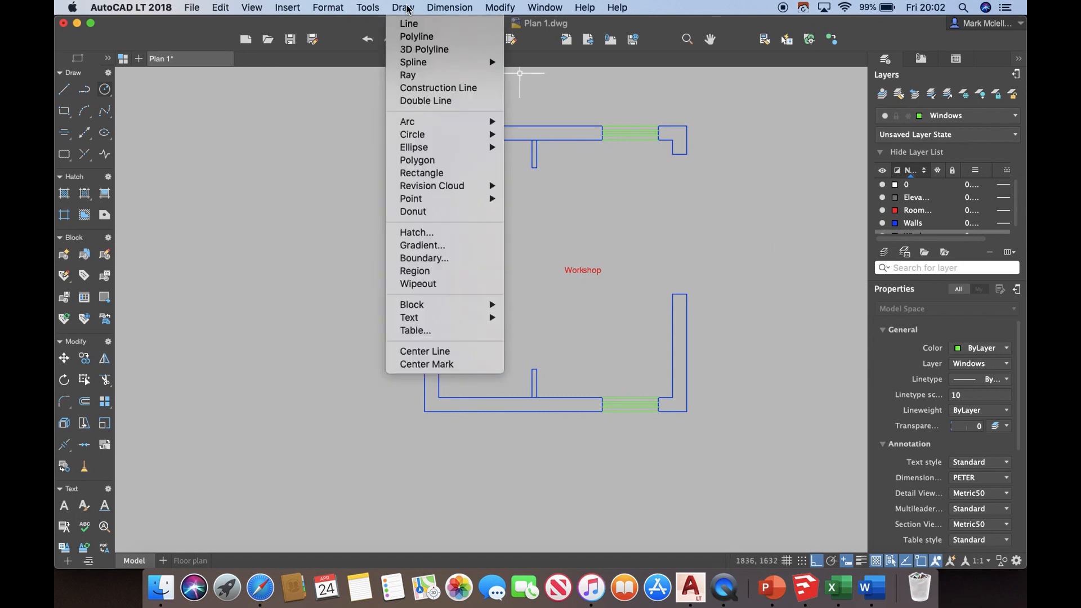
{"action": "left_click", "coordinate": [419, 37]}
{"action": "scroll", "coordinate": [681, 157], "scroll_direction": "up", "scroll_amount": 5}
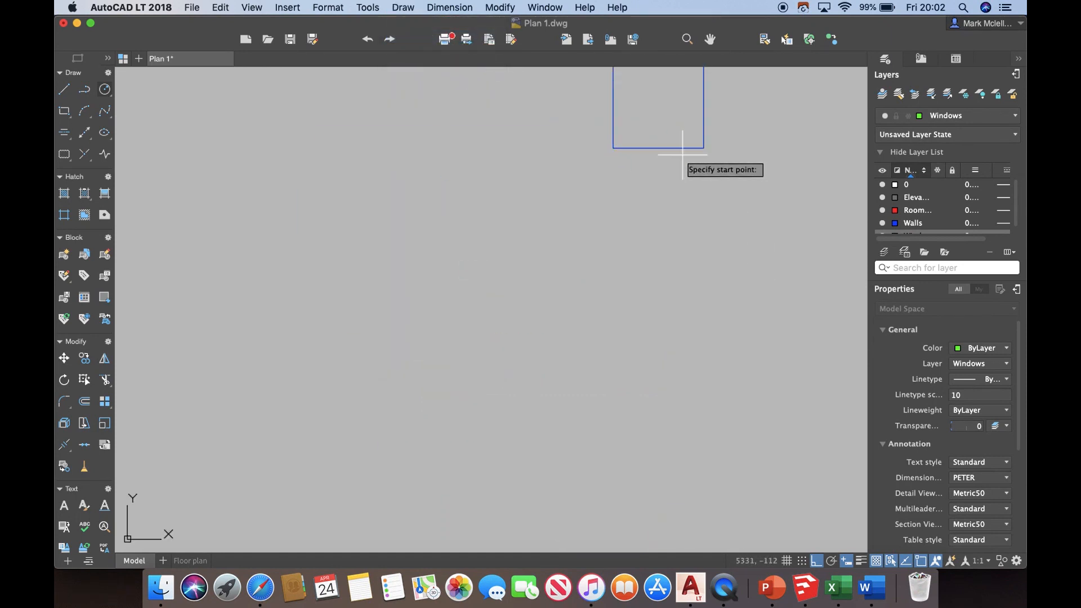
{"action": "left_click", "coordinate": [616, 184]}
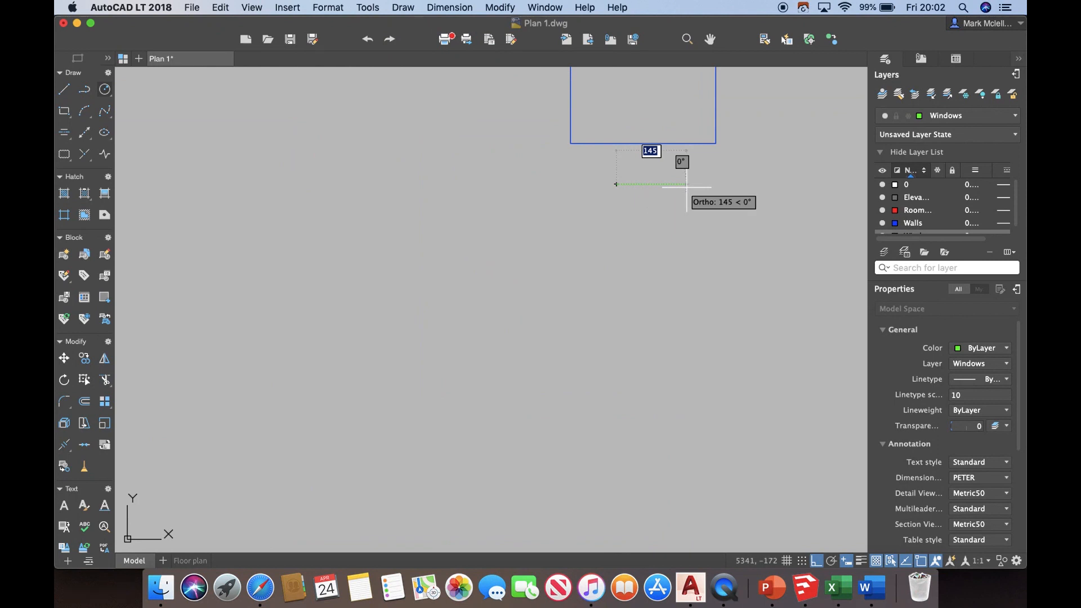
{"action": "type", "text": "100"}
{"action": "key", "text": "Return"}
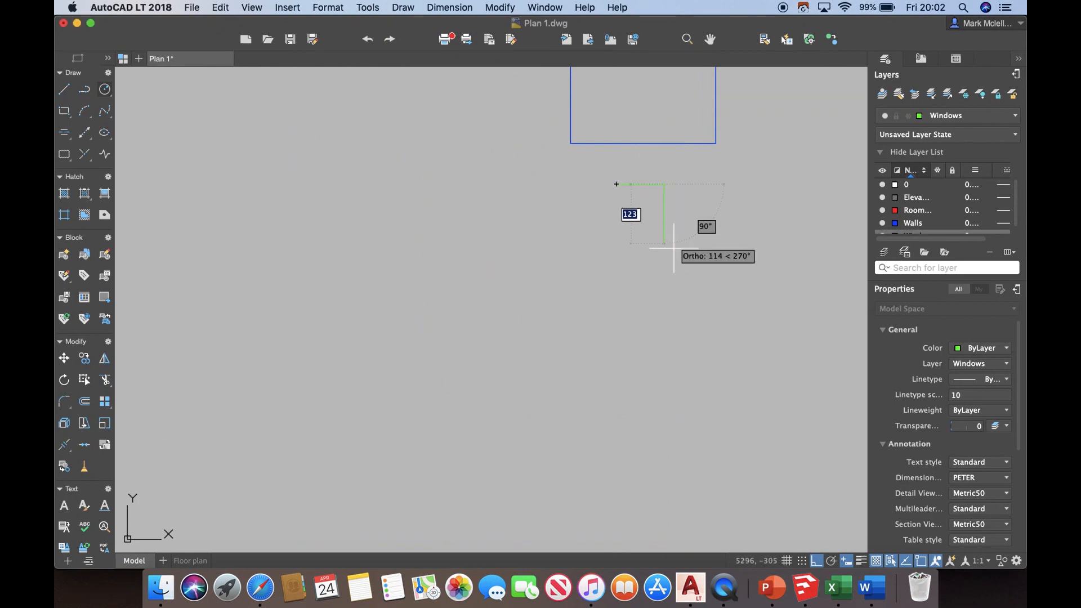
{"action": "left_click", "coordinate": [617, 184]}
{"action": "key", "text": "Return"}
Move the small rectangle by its top edge's midpoint onto the midpoint of the opening's upper wall end.
{"action": "type", "text": "m"}
{"action": "key", "text": "Return"}
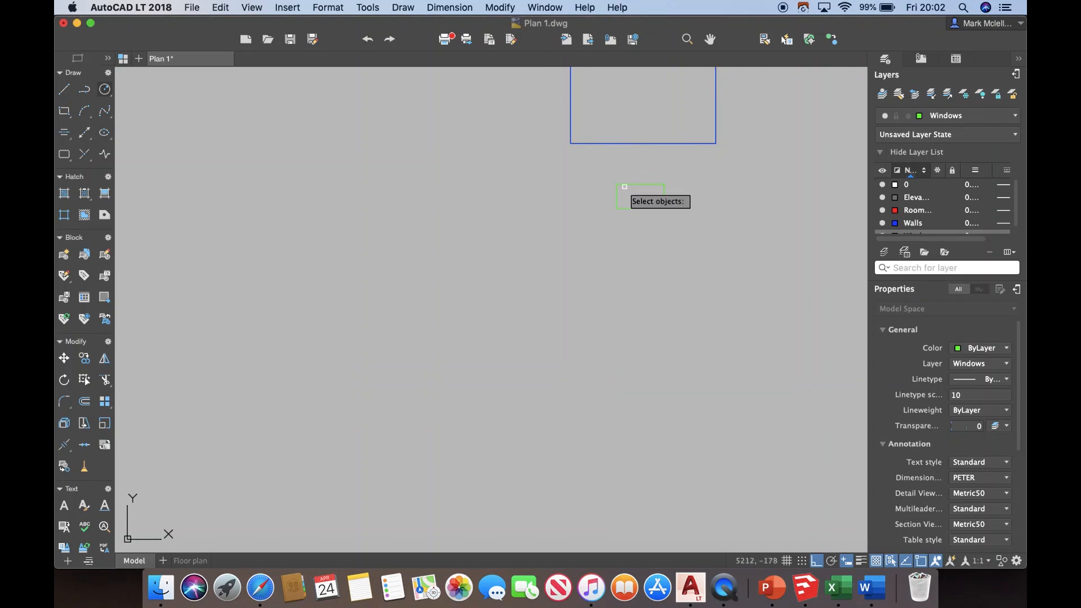
{"action": "left_click", "coordinate": [632, 185]}
{"action": "key", "text": "Return"}
{"action": "left_click", "coordinate": [641, 184]}
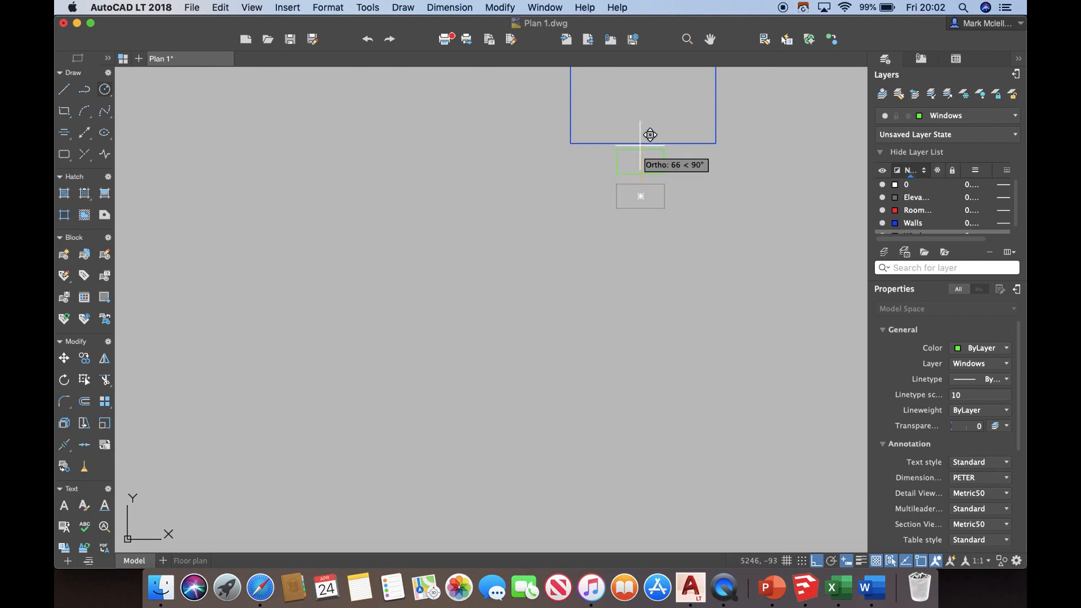
{"action": "left_click", "coordinate": [643, 144]}
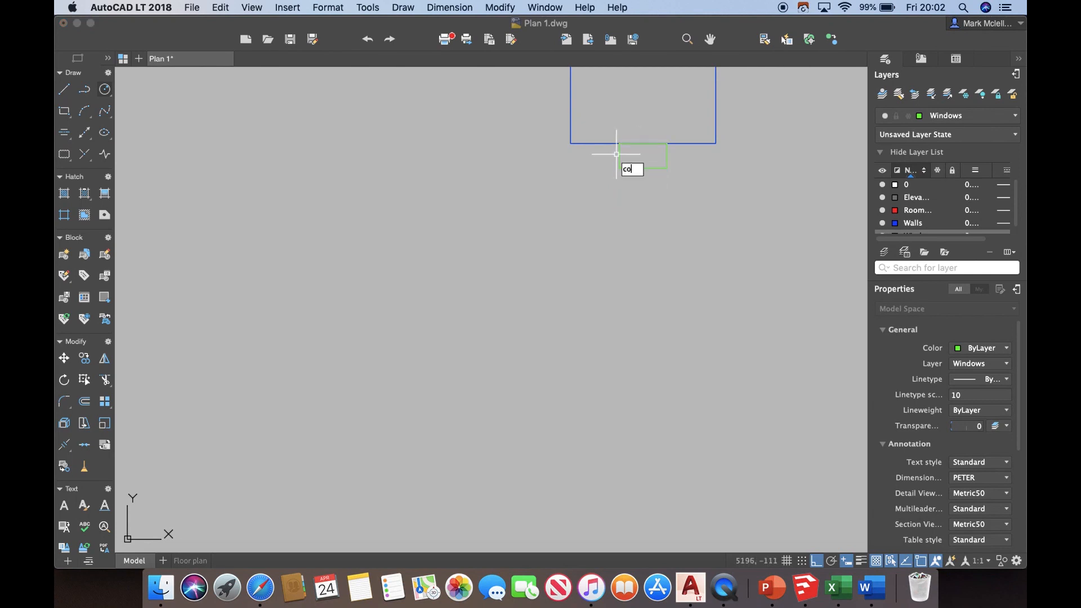
Copy the small green rectangle by its bottom edge's midpoint onto the midpoint of the right wall's end below the opening.
{"action": "type", "text": "co"}
{"action": "key", "text": "Return"}
{"action": "left_click", "coordinate": [644, 168]}
{"action": "key", "text": "Return"}
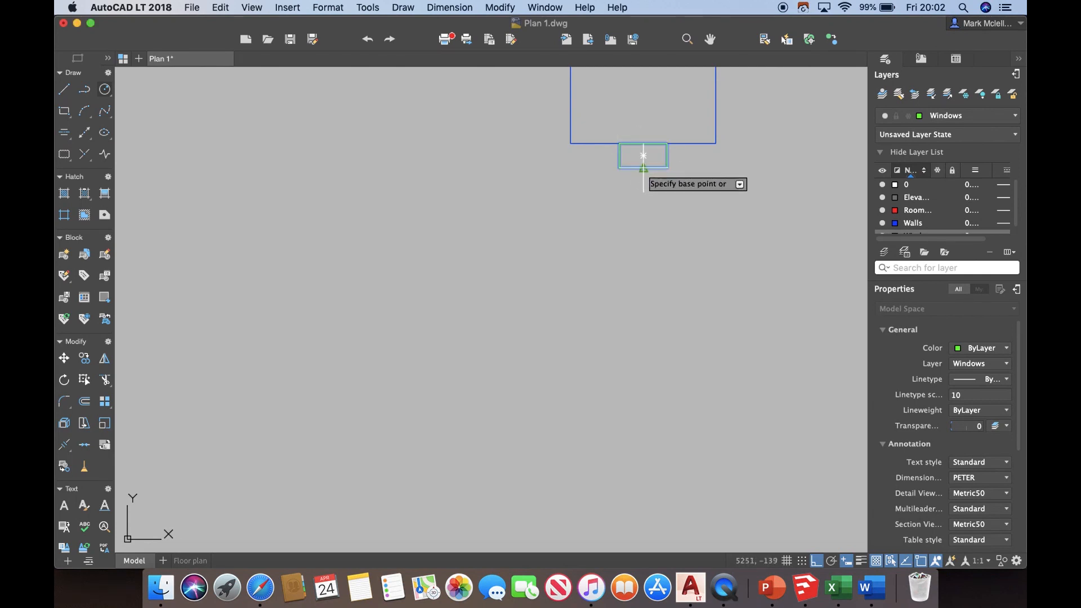
{"action": "left_click", "coordinate": [644, 168]}
{"action": "scroll", "coordinate": [621, 123], "scroll_direction": "down", "scroll_amount": 10}
{"action": "scroll", "coordinate": [624, 216], "scroll_direction": "up", "scroll_amount": 5}
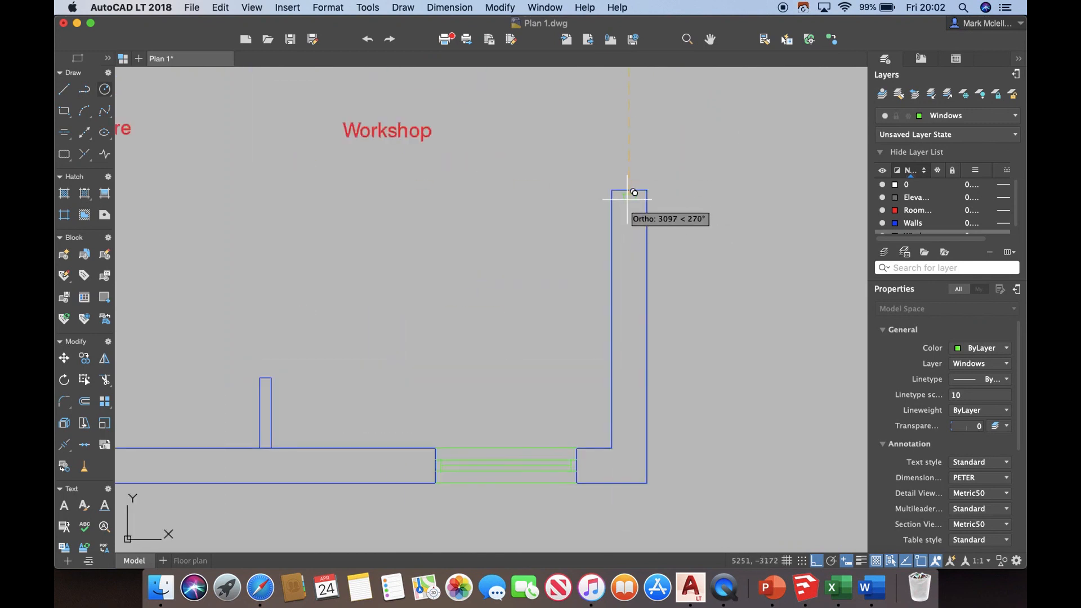
{"action": "left_click", "coordinate": [629, 190]}
{"action": "scroll", "coordinate": [644, 254], "scroll_direction": "down", "scroll_amount": 5}
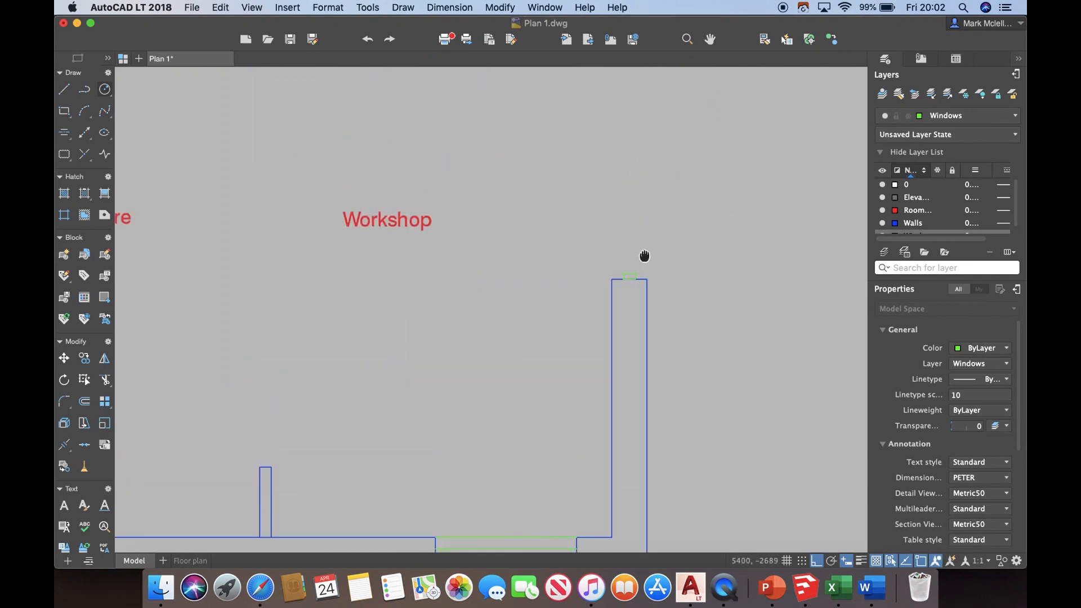
{"action": "scroll", "coordinate": [637, 182], "scroll_direction": "up", "scroll_amount": 3}
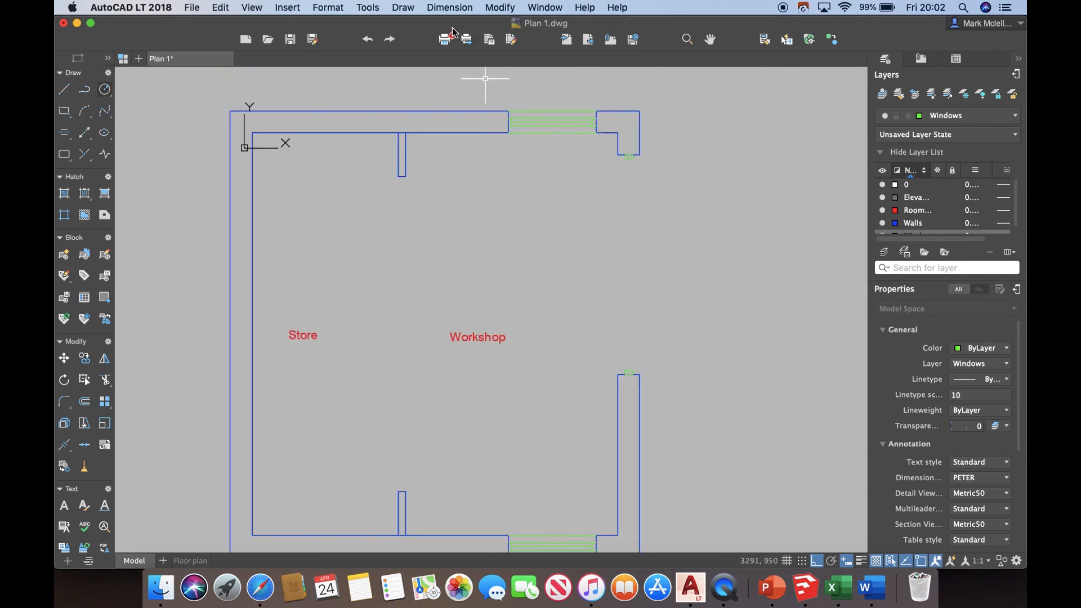
Draw a closed thin polyline panel about 50 wide across the right wall's opening, along the inner side of the two small frame rectangles.
{"action": "left_click", "coordinate": [404, 7]}
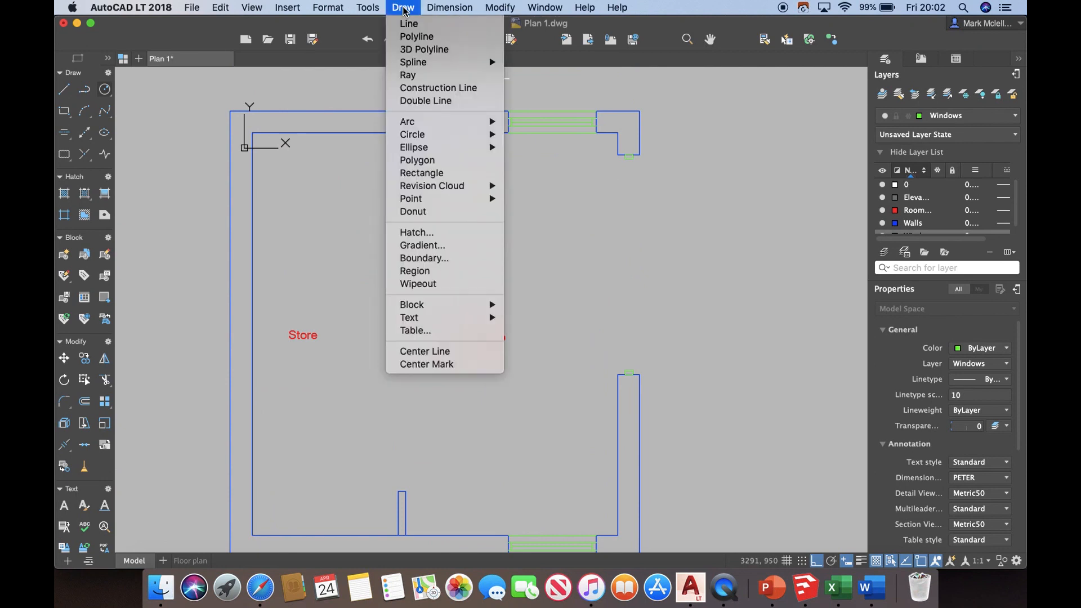
{"action": "left_click", "coordinate": [416, 36]}
{"action": "scroll", "coordinate": [633, 362], "scroll_direction": "up", "scroll_amount": 5}
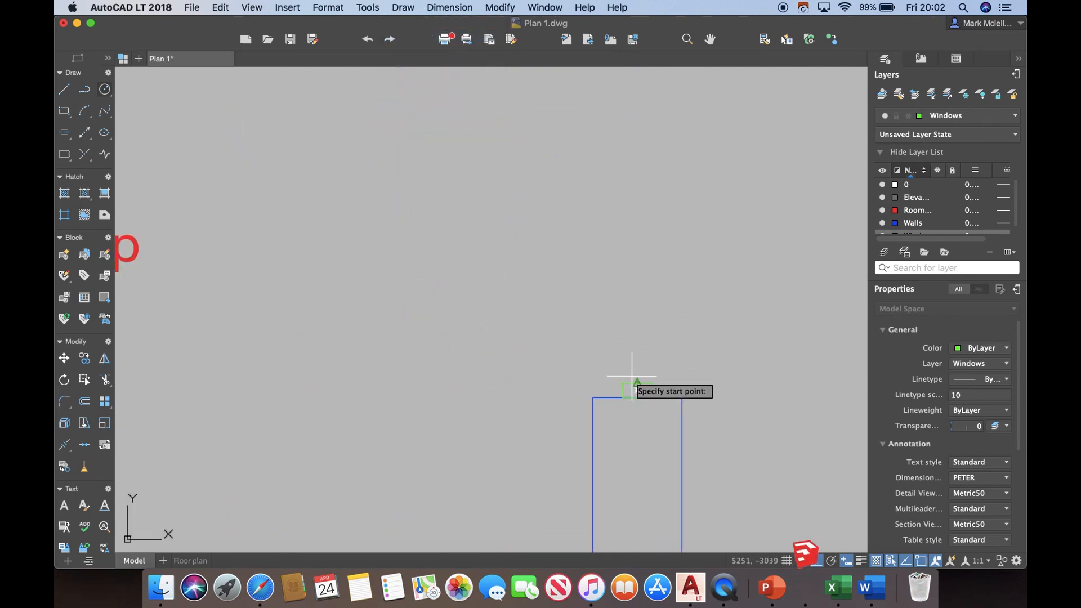
{"action": "left_click", "coordinate": [623, 387]}
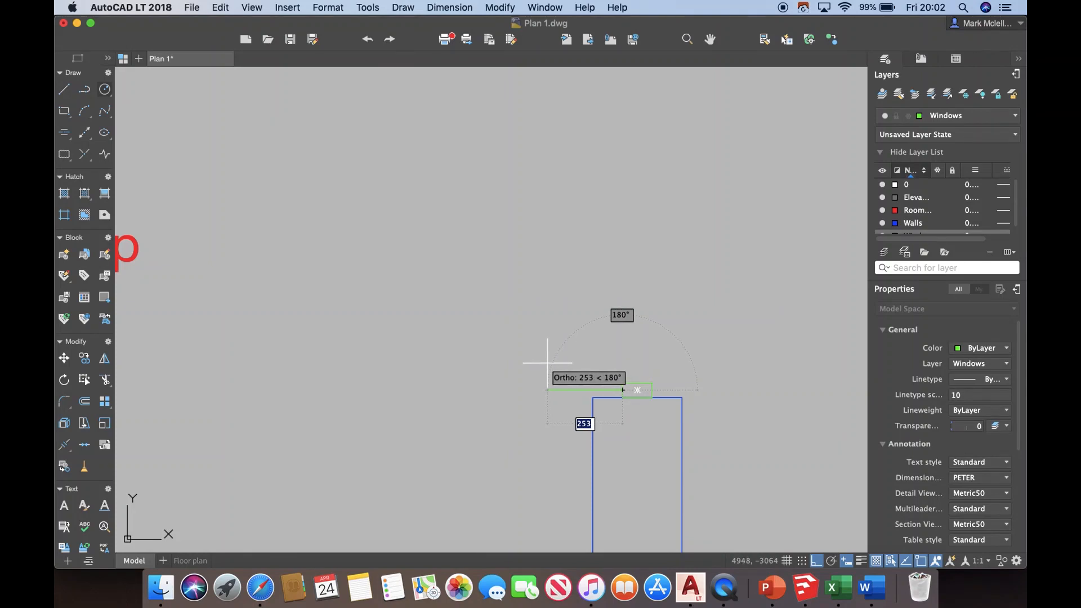
{"action": "scroll", "coordinate": [555, 394], "scroll_direction": "down", "scroll_amount": 5}
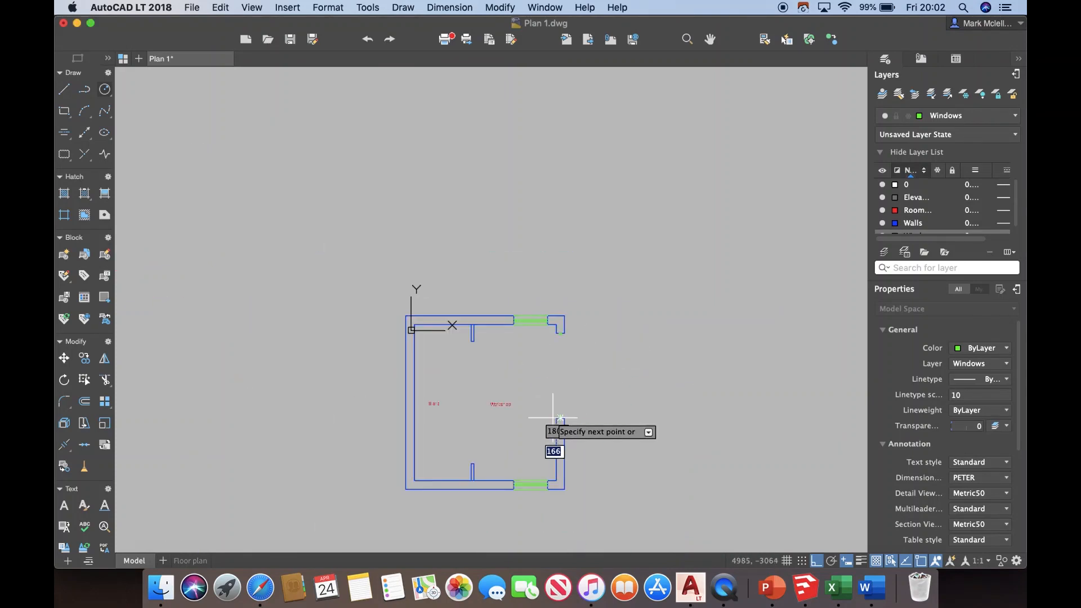
{"action": "scroll", "coordinate": [565, 343], "scroll_direction": "up", "scroll_amount": 3}
{"action": "scroll", "coordinate": [566, 339], "scroll_direction": "up", "scroll_amount": 5}
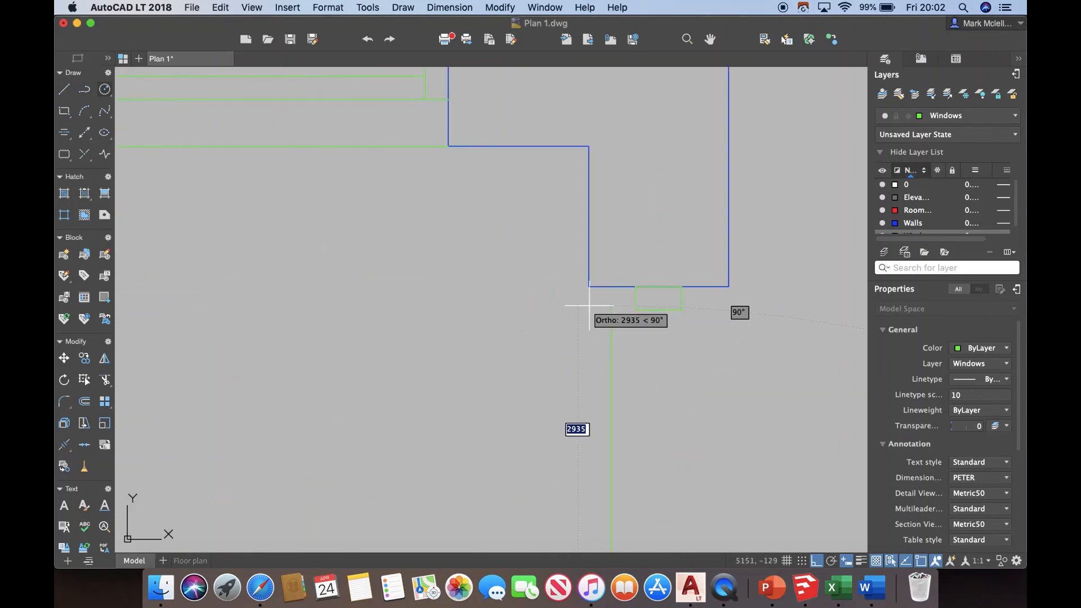
{"action": "left_click", "coordinate": [612, 300]}
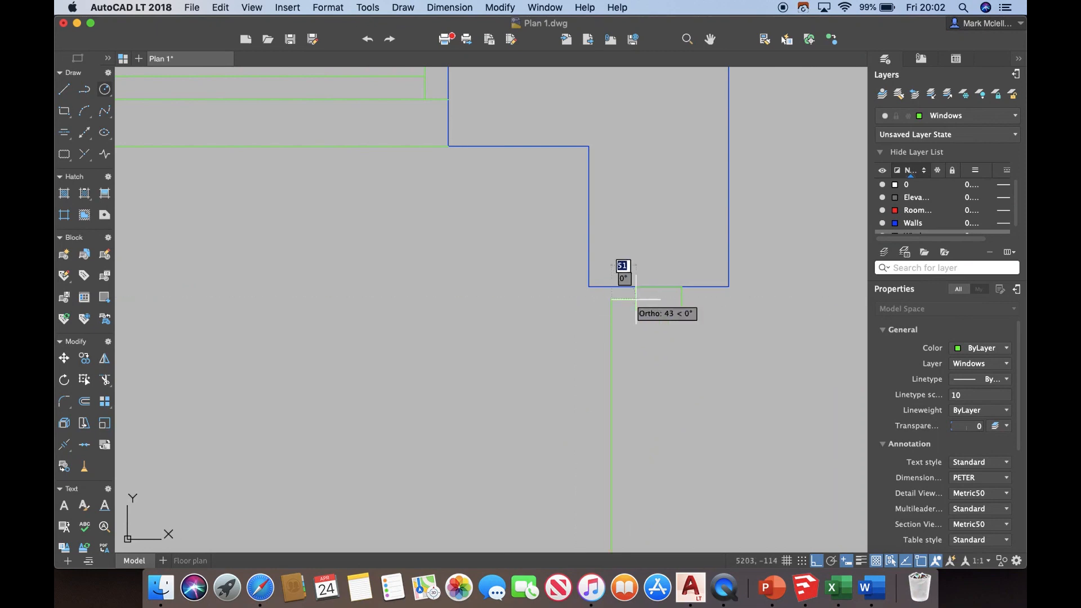
{"action": "left_click", "coordinate": [636, 300]}
{"action": "scroll", "coordinate": [625, 293], "scroll_direction": "down", "scroll_amount": 8}
{"action": "scroll", "coordinate": [633, 363], "scroll_direction": "up", "scroll_amount": 4}
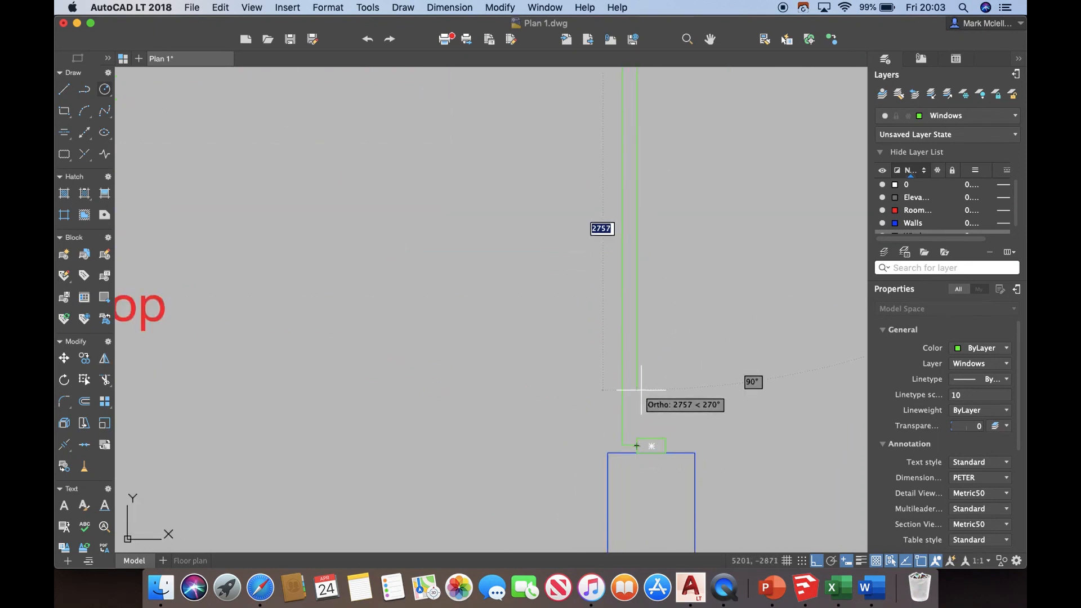
{"action": "type", "text": "c"}
{"action": "key", "text": "Return"}
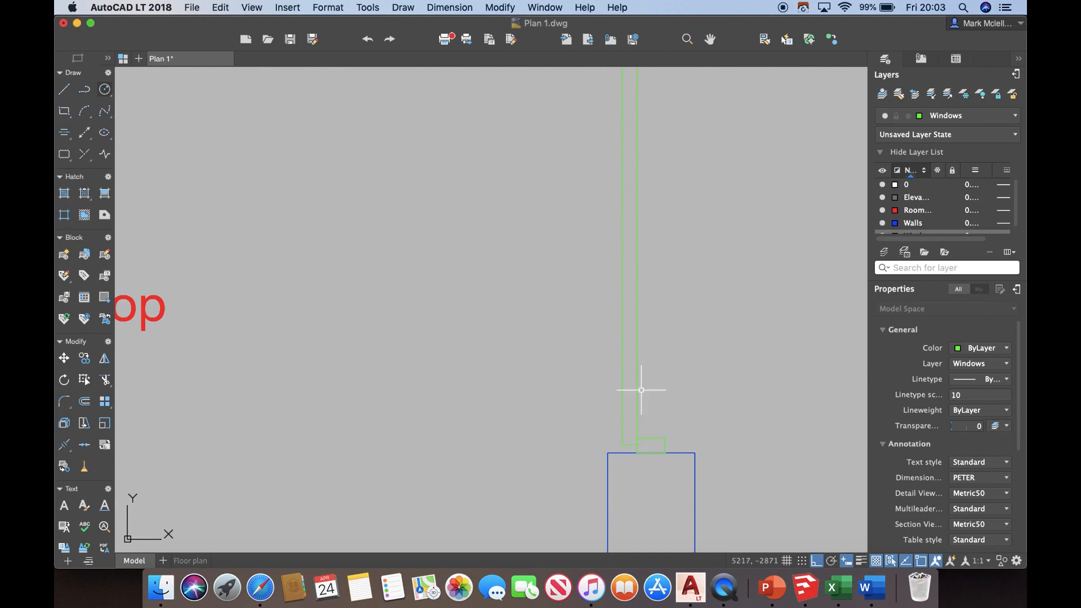
{"action": "scroll", "coordinate": [639, 390], "scroll_direction": "down", "scroll_amount": 5}
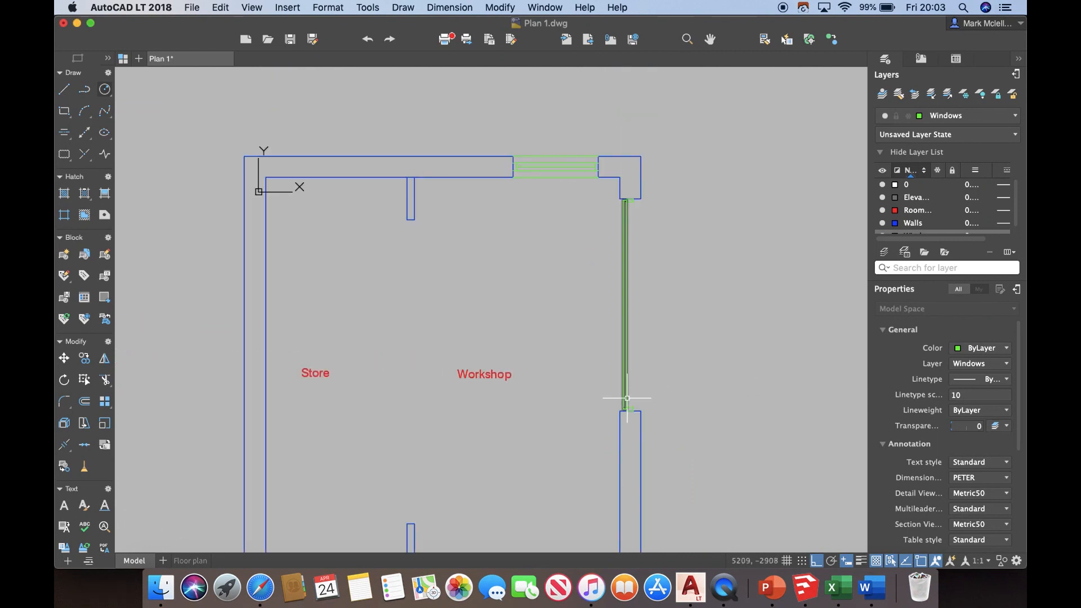
{"action": "middle_click_drag", "start_coordinate": [628, 385], "coordinate": [675, 351]}
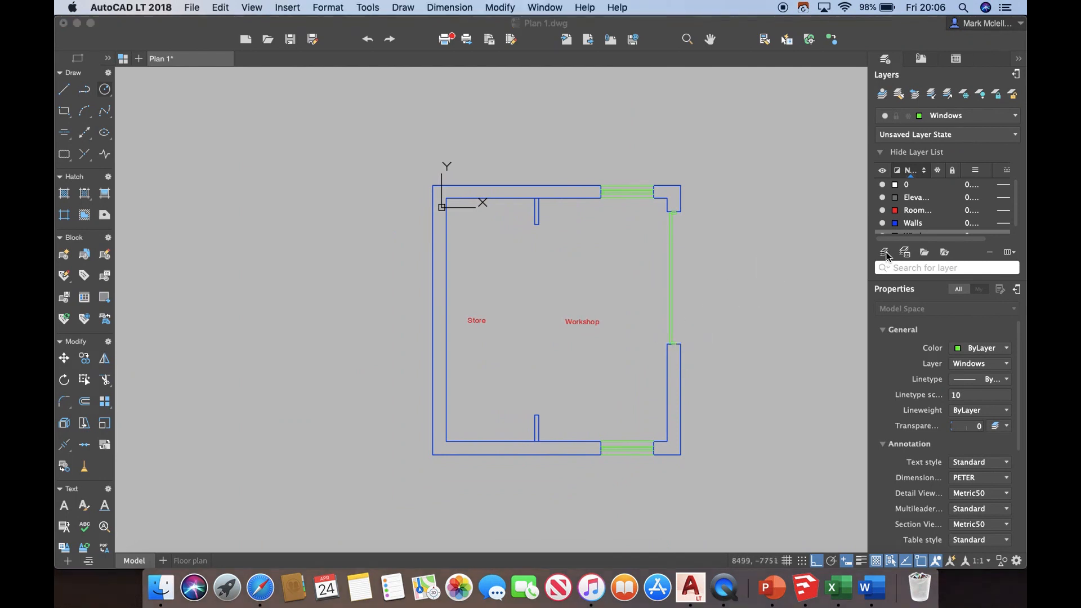
Create a layer named Dimensions, colour it orange and make it the current layer.
{"action": "left_click", "coordinate": [884, 251]}
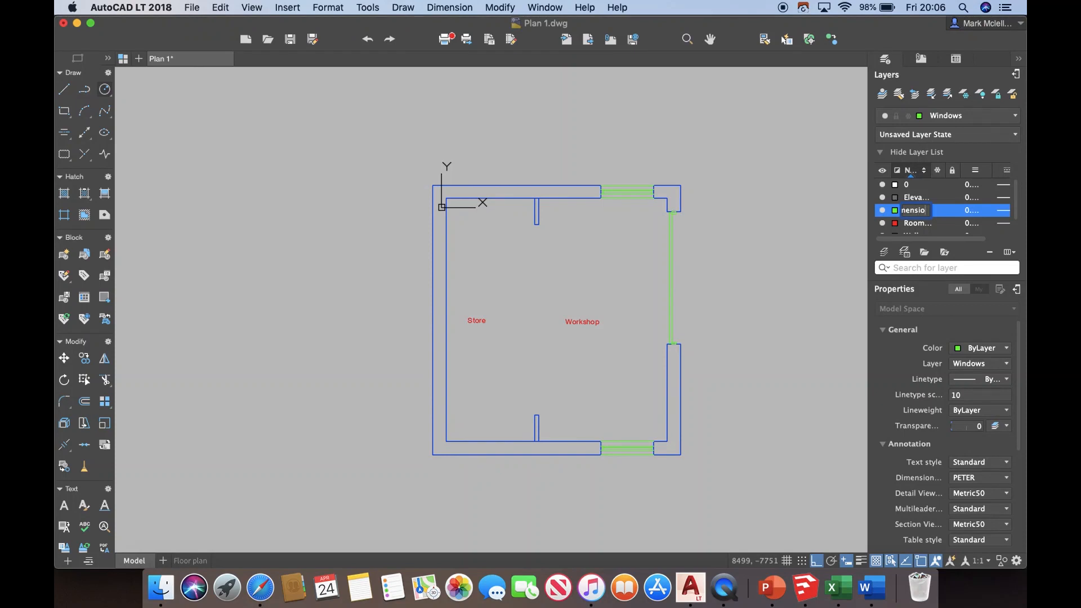
{"action": "key", "text": "Return"}
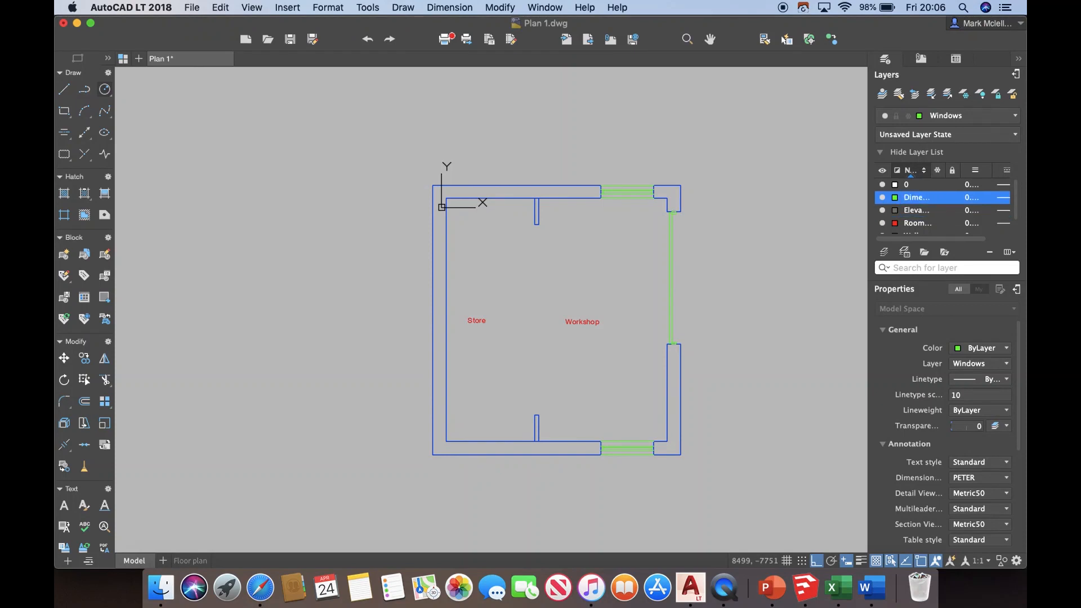
{"action": "left_click", "coordinate": [895, 202]}
{"action": "left_click", "coordinate": [914, 328]}
Add a vertical linear dimension outside the short piece of right wall above the opening.
{"action": "left_click", "coordinate": [449, 7]}
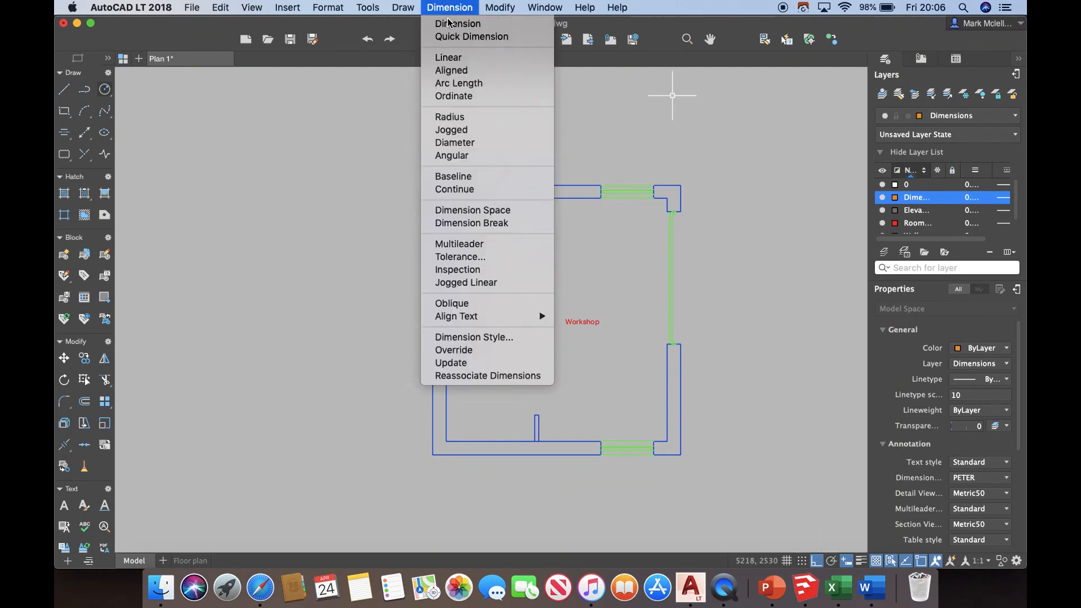
{"action": "left_click", "coordinate": [449, 57]}
{"action": "scroll", "coordinate": [681, 194], "scroll_direction": "up", "scroll_amount": 4}
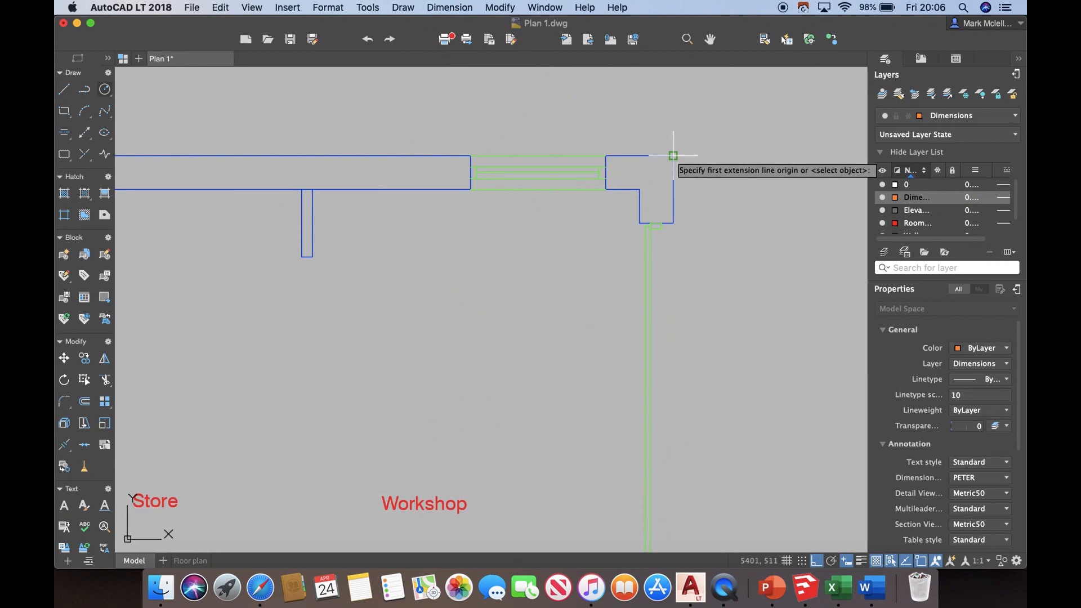
{"action": "left_click", "coordinate": [672, 222]}
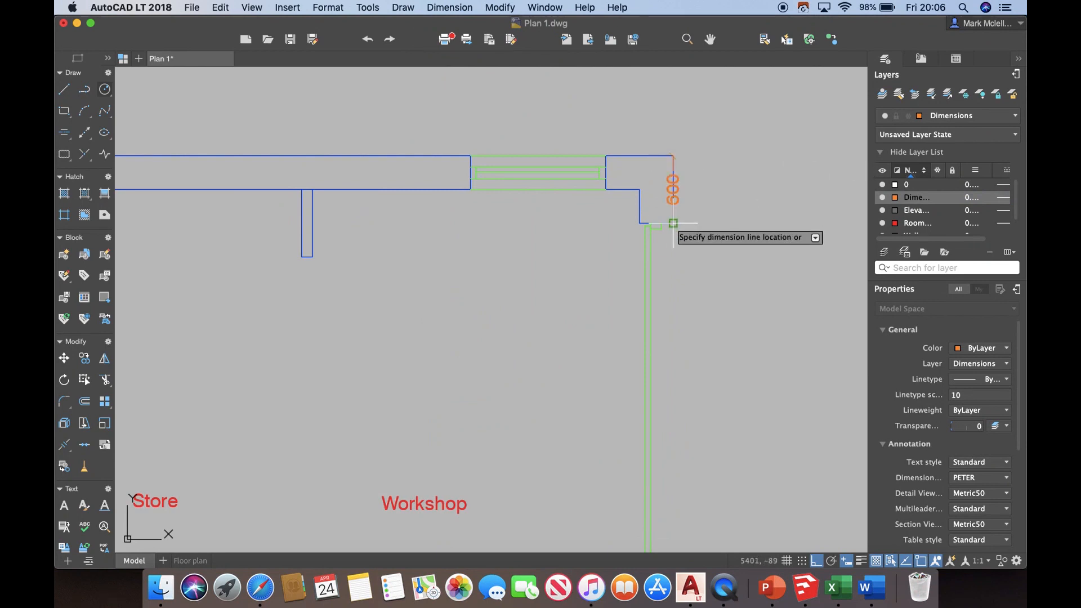
{"action": "left_click", "coordinate": [705, 214]}
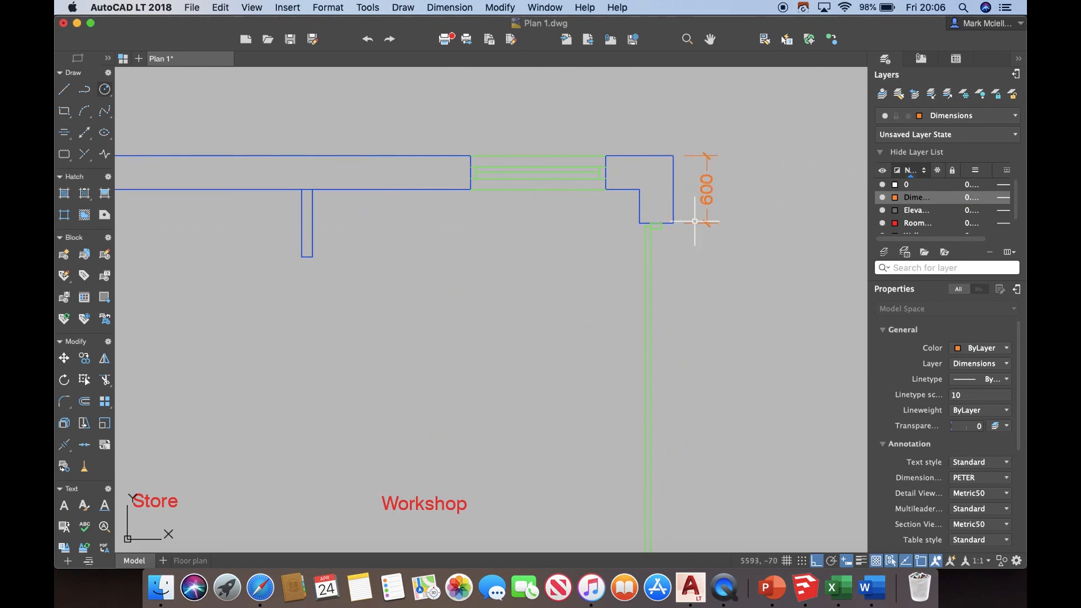
Add a vertical linear dimension across the right wall's opening, in line with the dimension above it.
{"action": "key", "text": "Return"}
{"action": "left_click", "coordinate": [673, 223]}
{"action": "scroll", "coordinate": [673, 223], "scroll_direction": "down", "scroll_amount": 5}
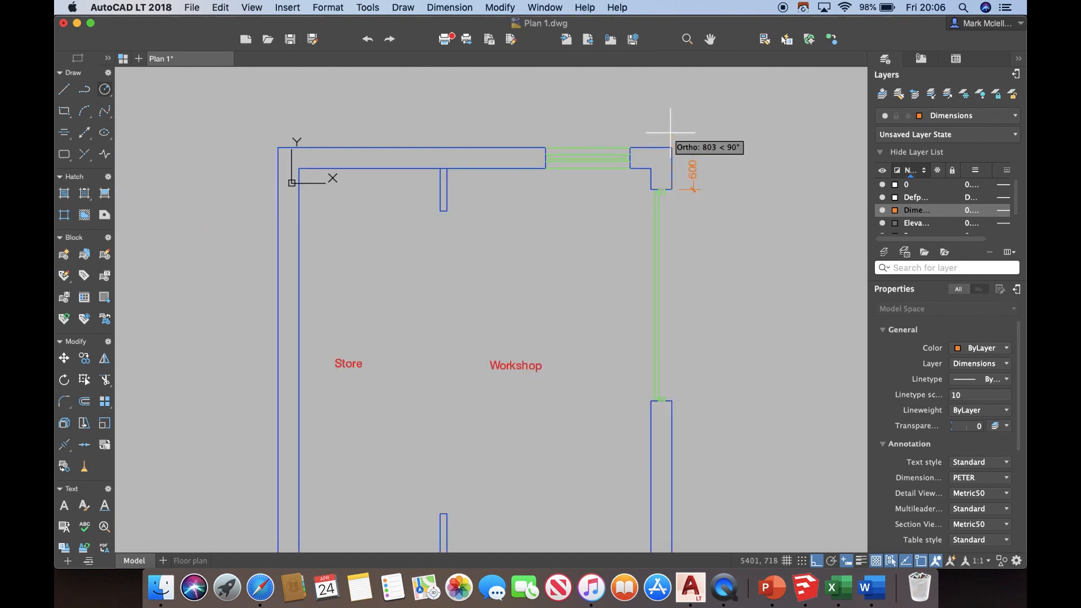
{"action": "scroll", "coordinate": [675, 303], "scroll_direction": "up", "scroll_amount": 4}
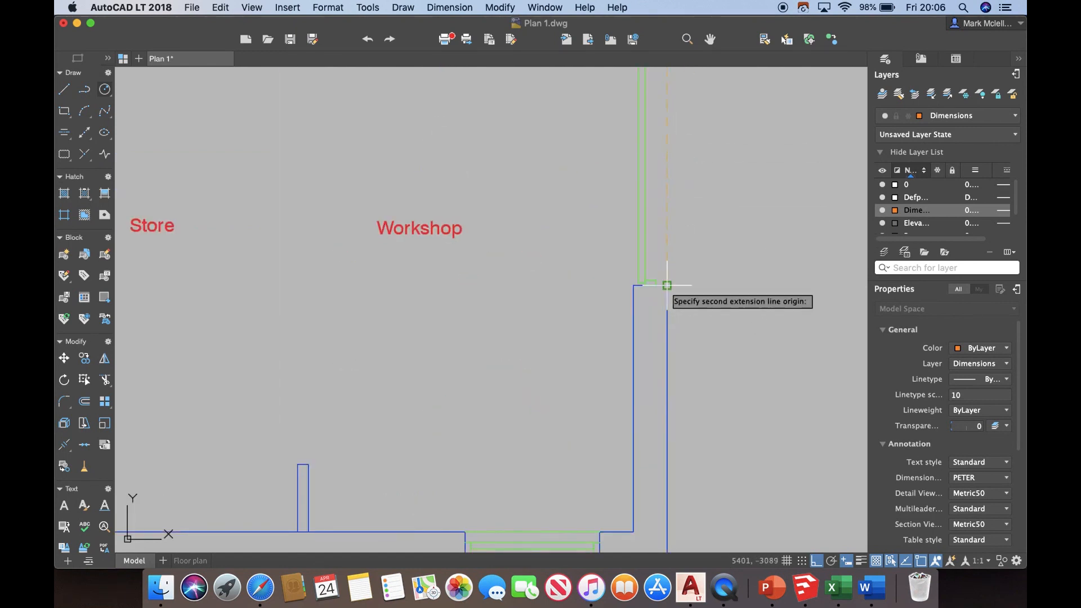
{"action": "left_click", "coordinate": [667, 286]}
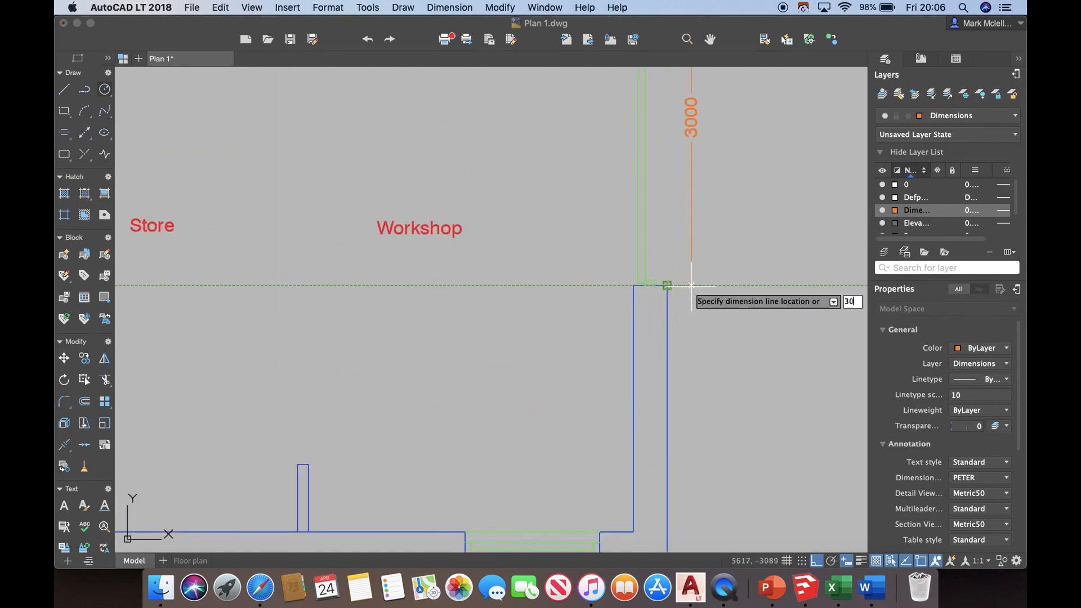
{"action": "left_click", "coordinate": [691, 286]}
Dimension the right wall from the opening's lower end to the bottom outer corner, aligned with the opening's dimension.
{"action": "key", "text": "Return"}
{"action": "left_click", "coordinate": [667, 285]}
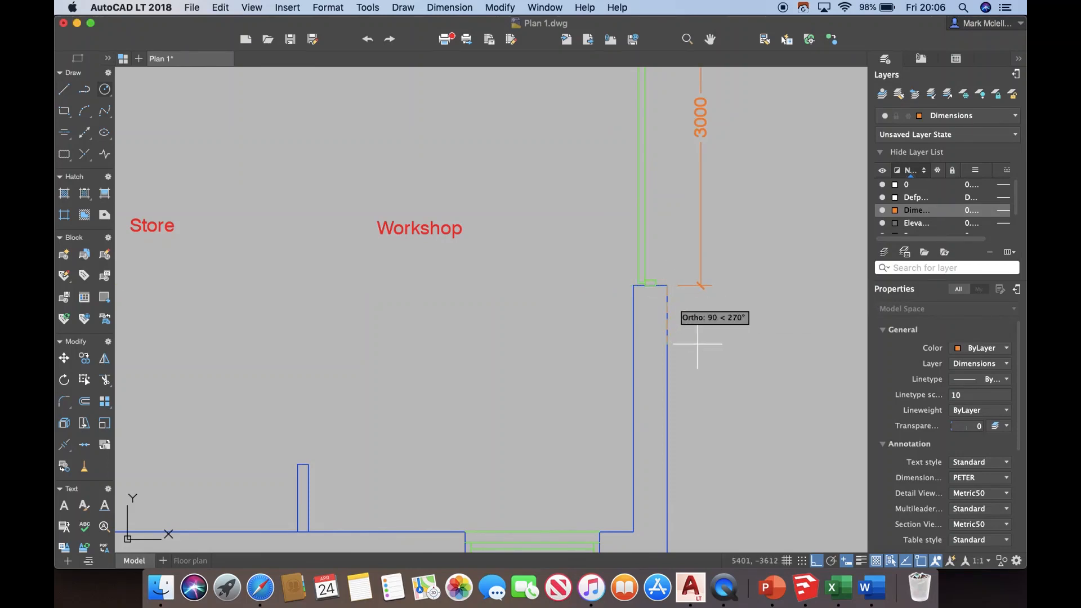
{"action": "middle_click_drag", "start_coordinate": [705, 362], "coordinate": [703, 270]}
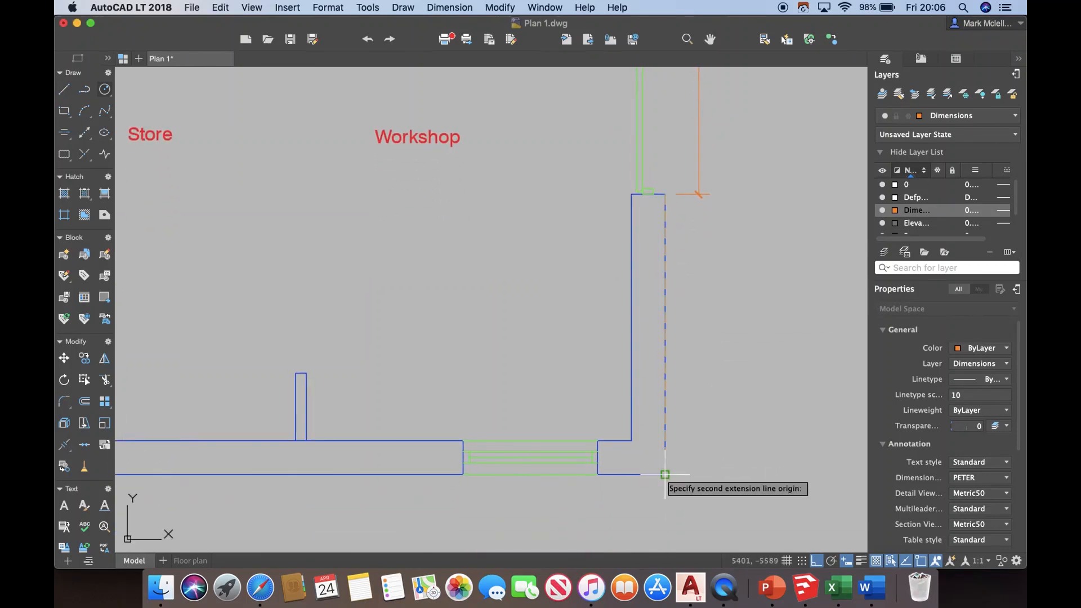
{"action": "left_click", "coordinate": [665, 474]}
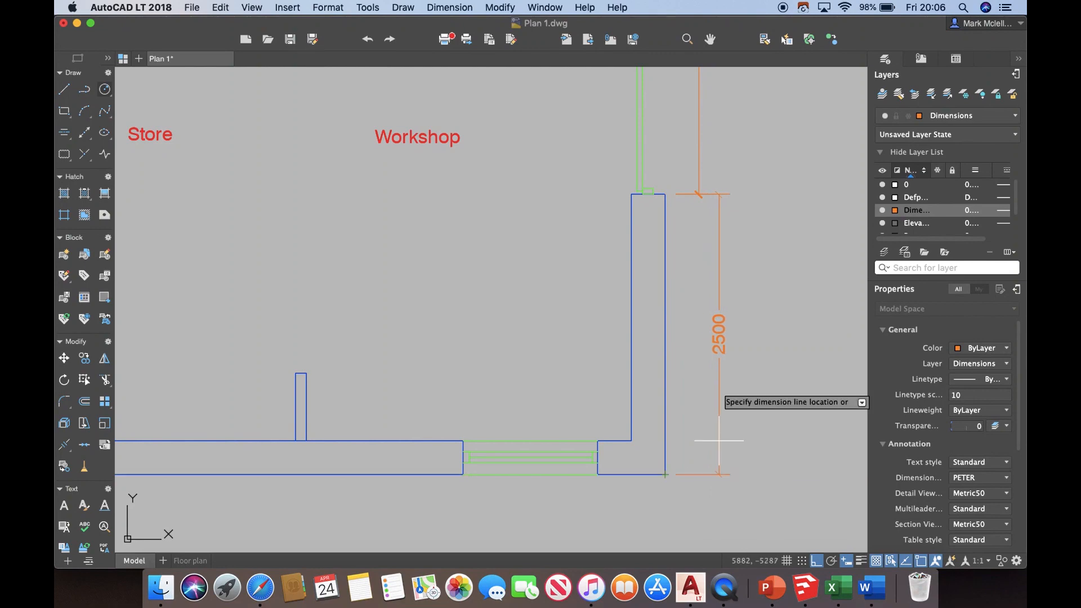
{"action": "left_click", "coordinate": [699, 194]}
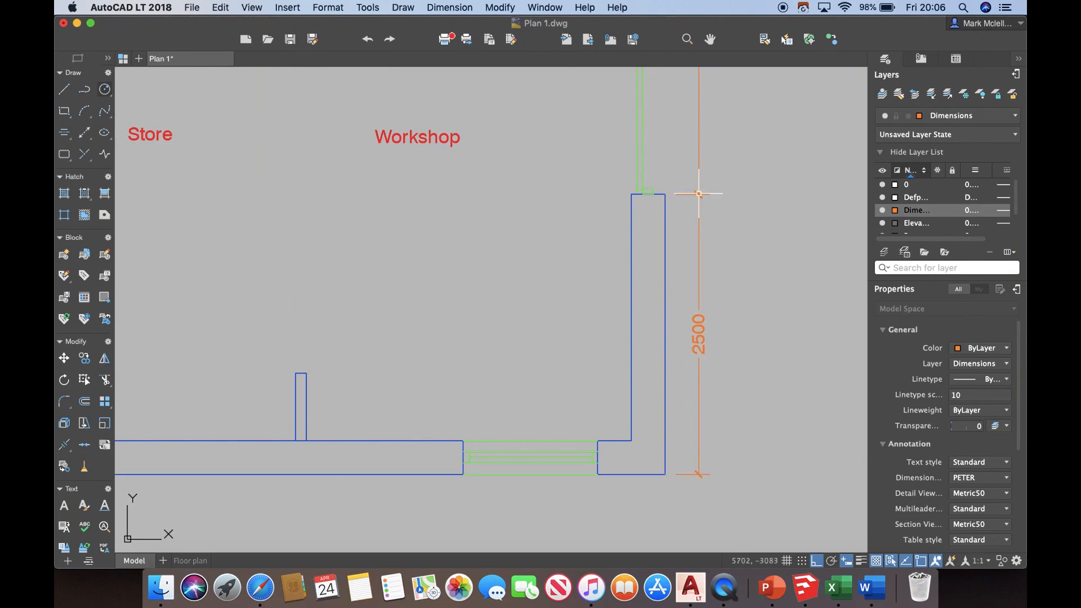
Dimension the bottom wall from its right outer corner to the window's right end, placing the dimension line 300 below the wall.
{"action": "key", "text": "Return"}
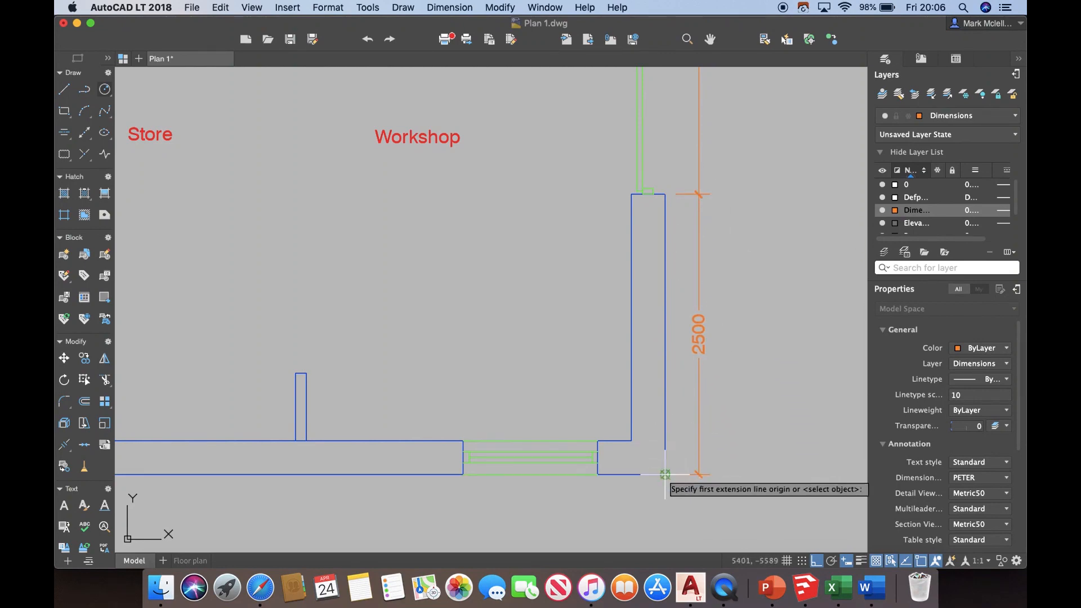
{"action": "left_click", "coordinate": [665, 474]}
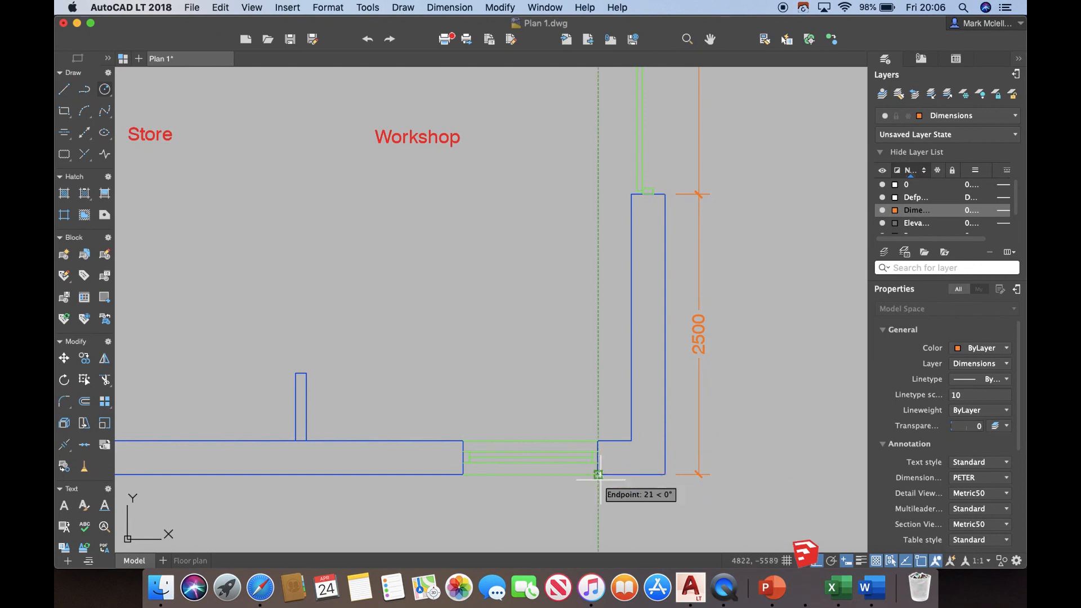
{"action": "type", "text": "300"}
{"action": "key", "text": "Return"}
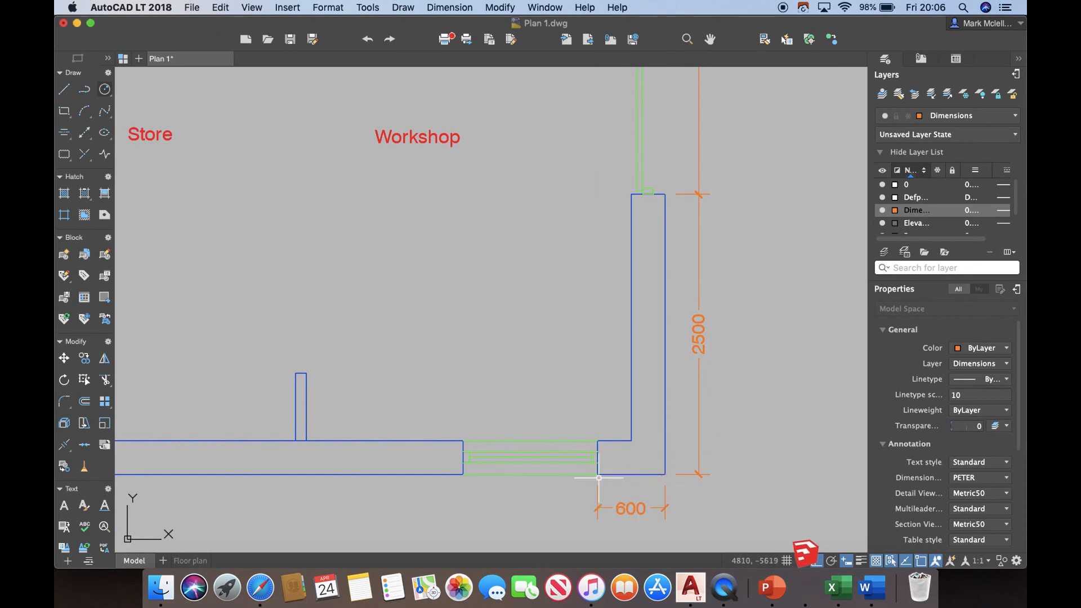
Dimension the bottom window's width, placing the dimension line 300 below the wall.
{"action": "key", "text": "Return"}
{"action": "left_click", "coordinate": [598, 475]}
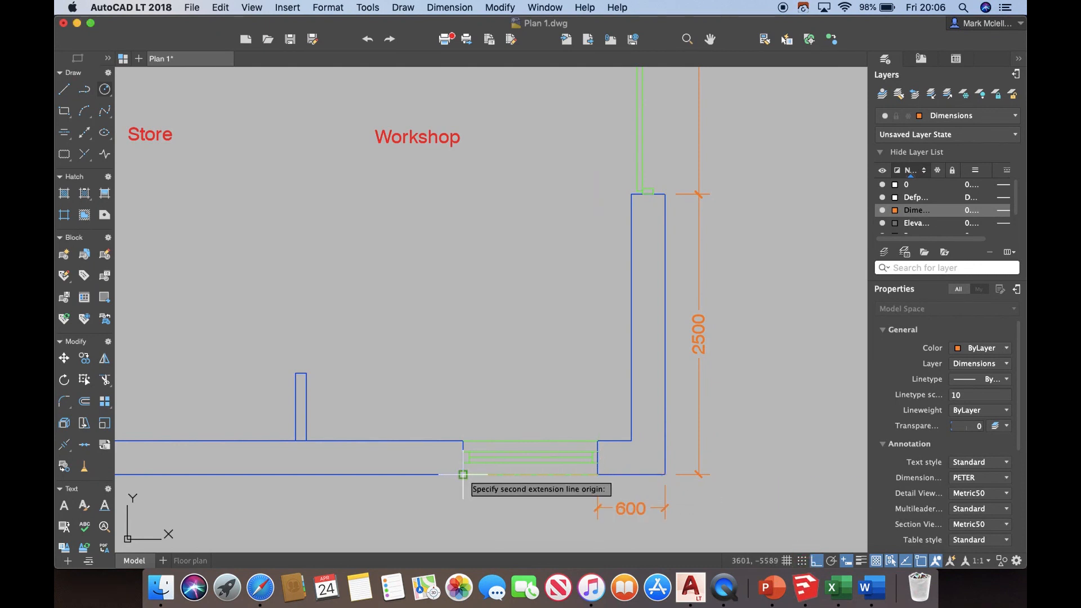
{"action": "left_click", "coordinate": [463, 474]}
{"action": "type", "text": "300"}
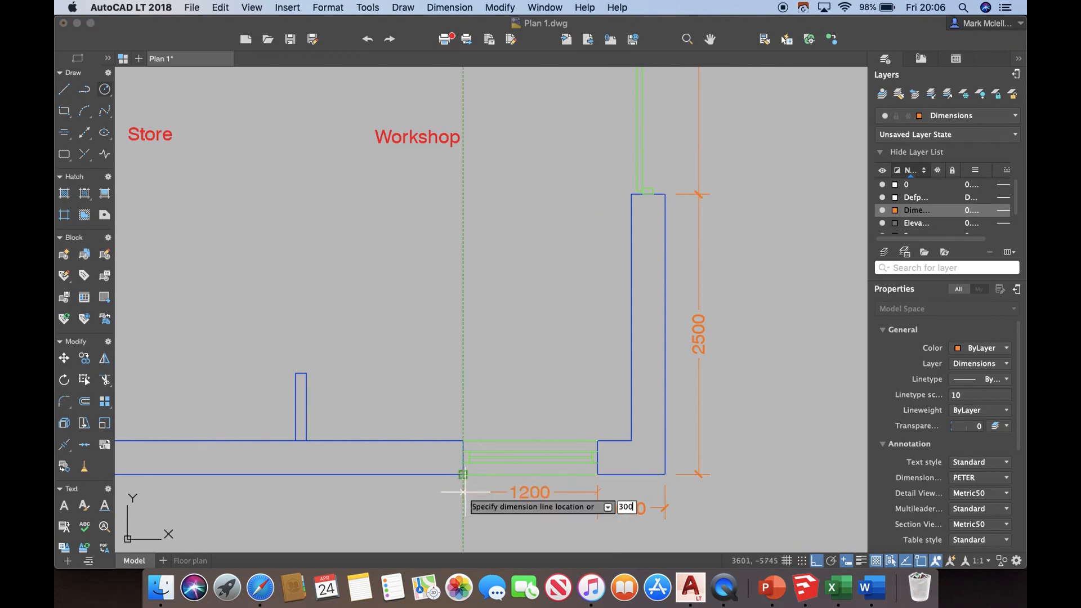
{"action": "key", "text": "Return"}
Start a linear dimension along the bottom wall from its left outer corner towards the window's left end.
{"action": "scroll", "coordinate": [470, 494], "scroll_direction": "down", "scroll_amount": 5}
{"action": "scroll", "coordinate": [350, 488], "scroll_direction": "up", "scroll_amount": 5}
{"action": "key", "text": "Return"}
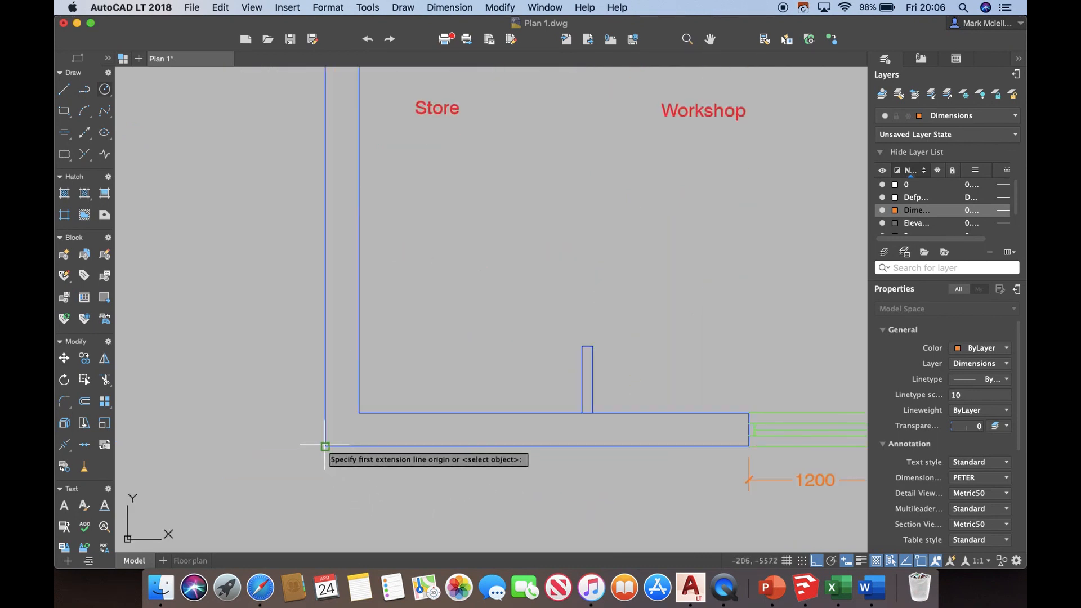
{"action": "left_click", "coordinate": [324, 446]}
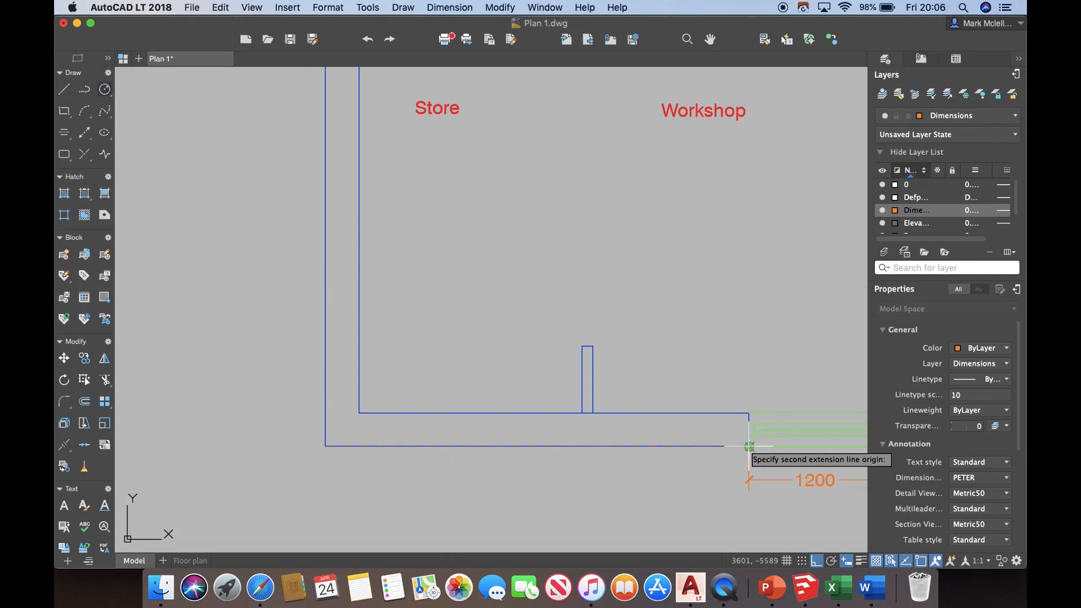